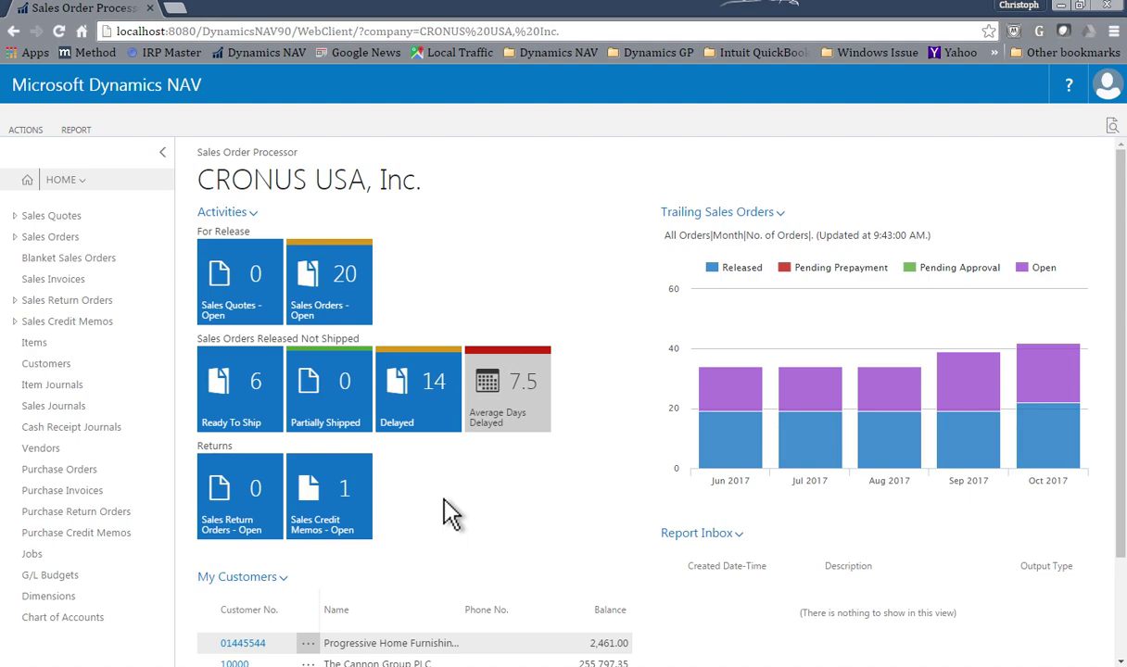
# Step: View the sales orders list in the web client, then switch to the Windows client's Departments overview and expand Financial Management
pyautogui.click(54, 243)
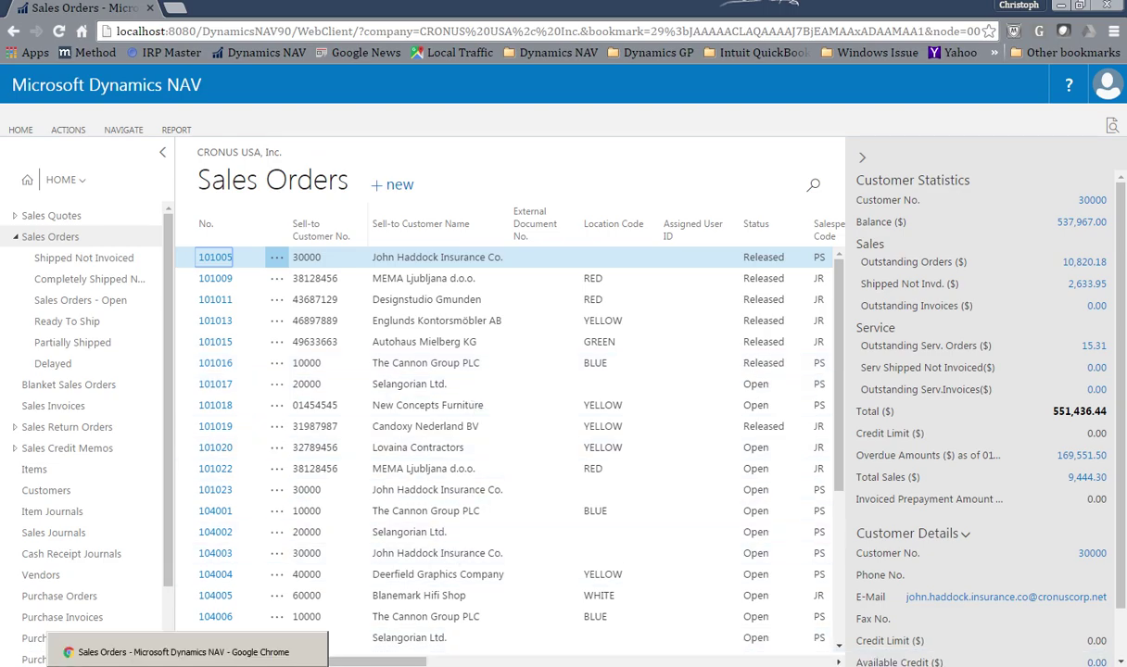
pyautogui.click(199, 666)
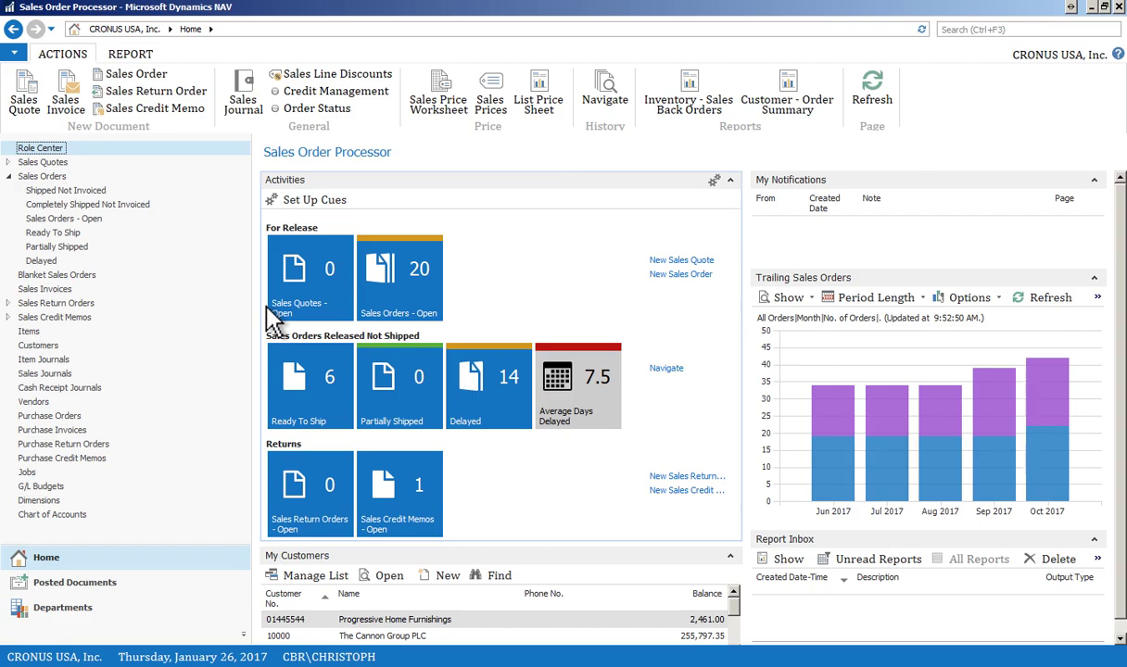
pyautogui.click(75, 608)
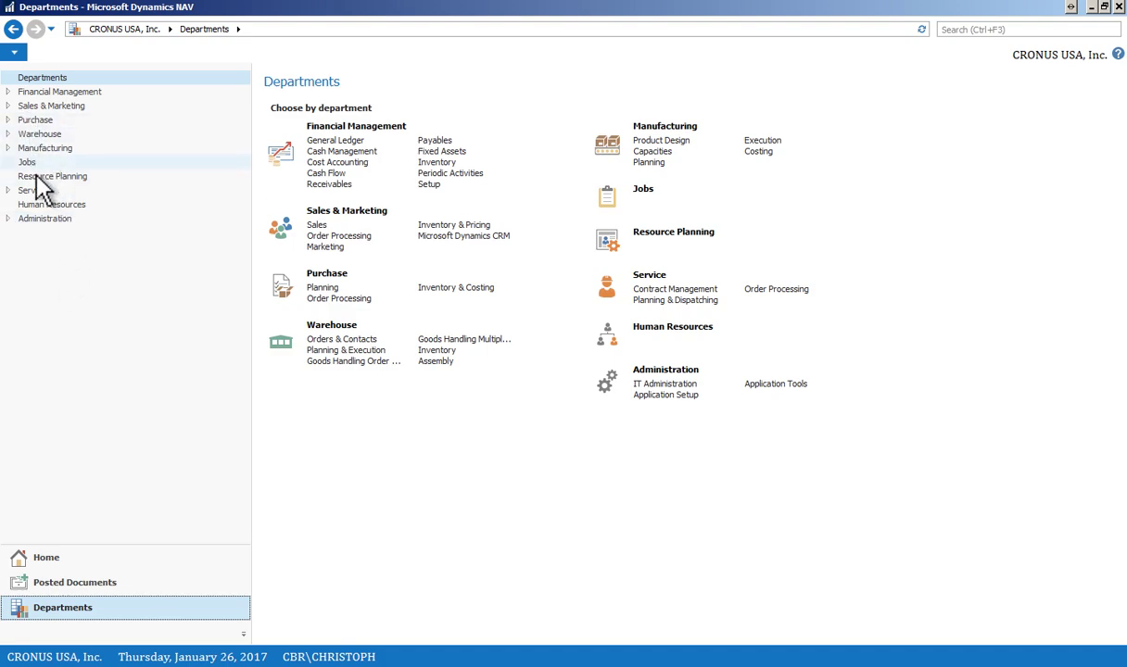
pyautogui.click(7, 92)
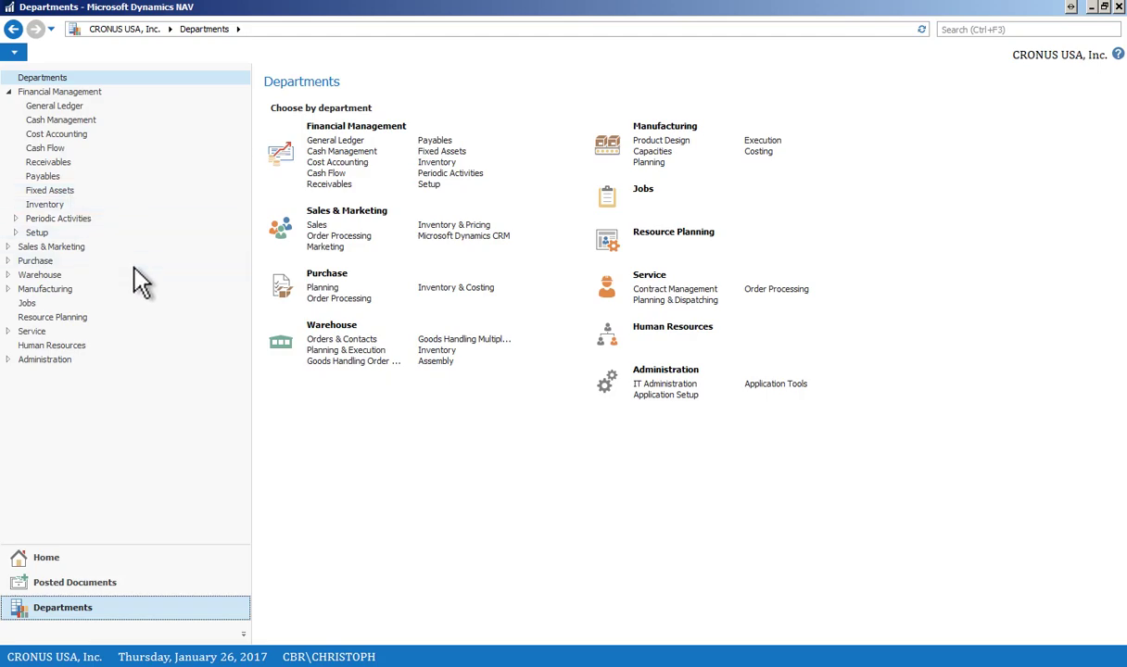
# Step: Look through the Marketing and Order Processing pages of the Sales & Marketing department
pyautogui.click(8, 247)
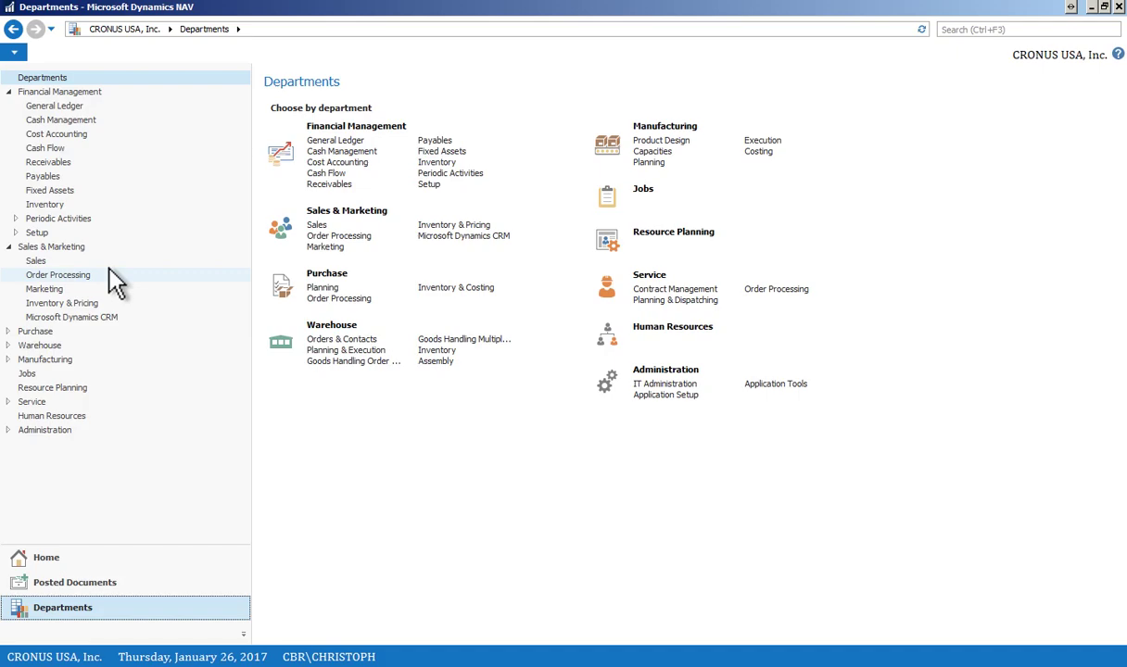
pyautogui.click(45, 289)
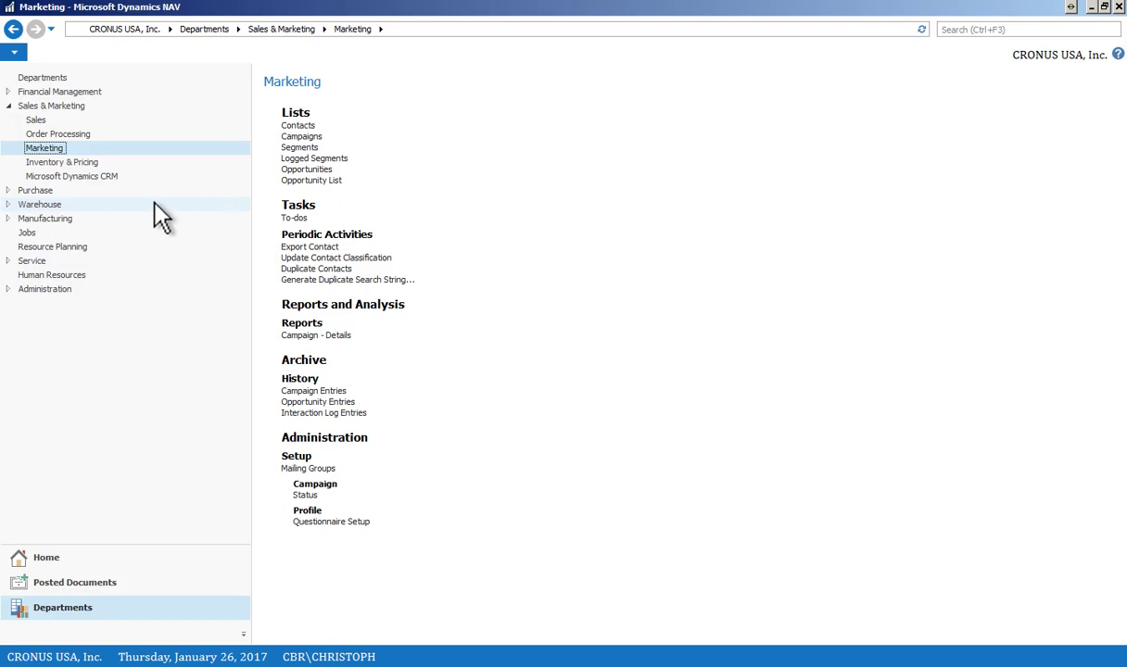
pyautogui.click(53, 132)
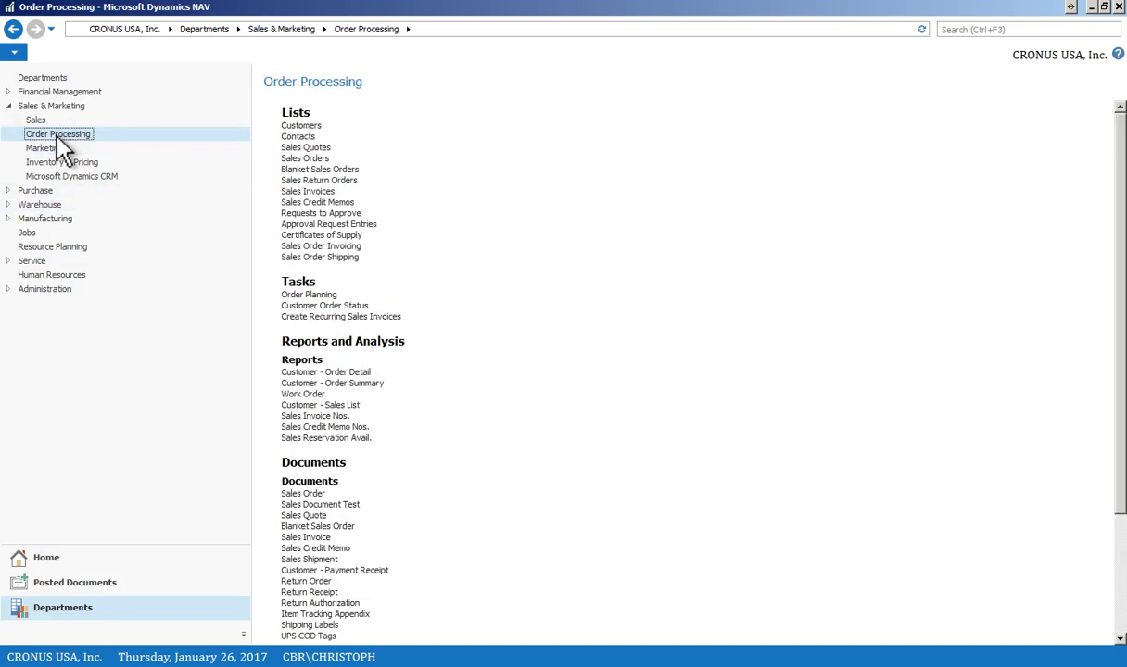
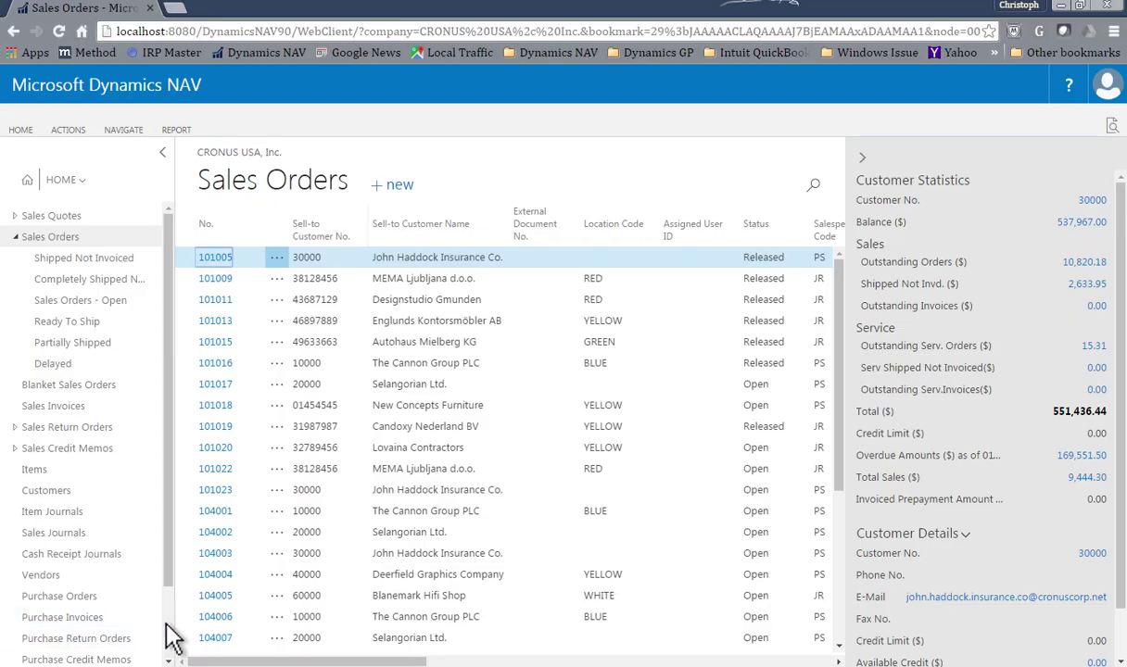
# Step: Switch to the web client, look over its navigation list and return to the role center home page
pyautogui.scroll(-1, 170, 627)
pyautogui.scroll(-1, 171, 639)
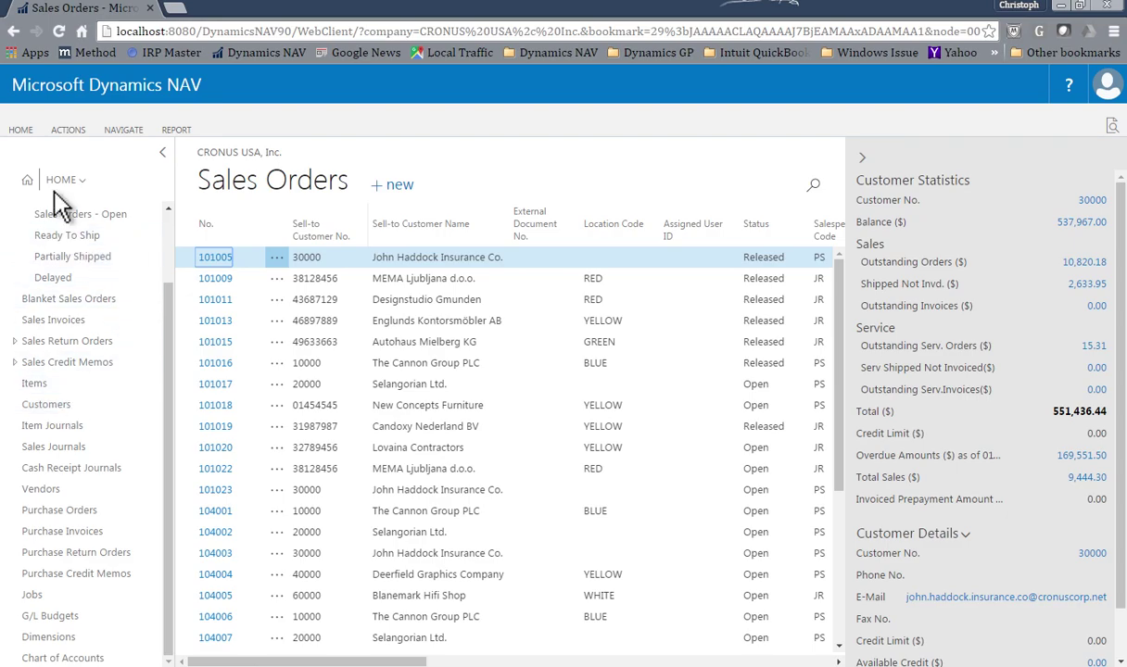
pyautogui.click(27, 181)
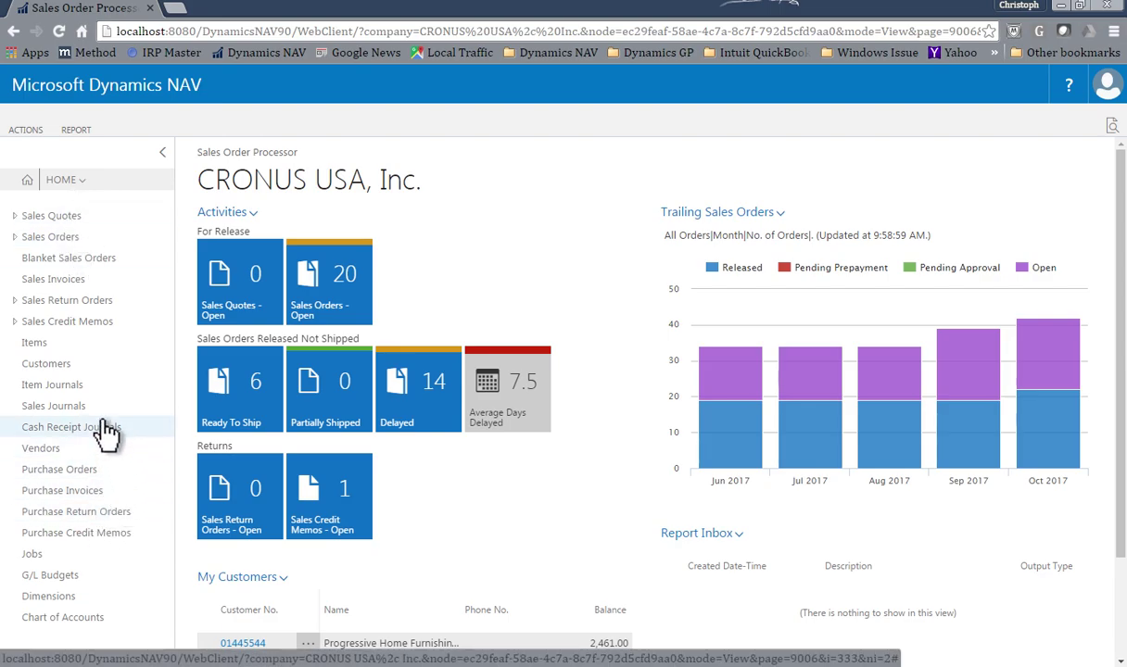
# Step: View the Items list and the available activity areas in the web client, and return to the role center
pyautogui.click(61, 347)
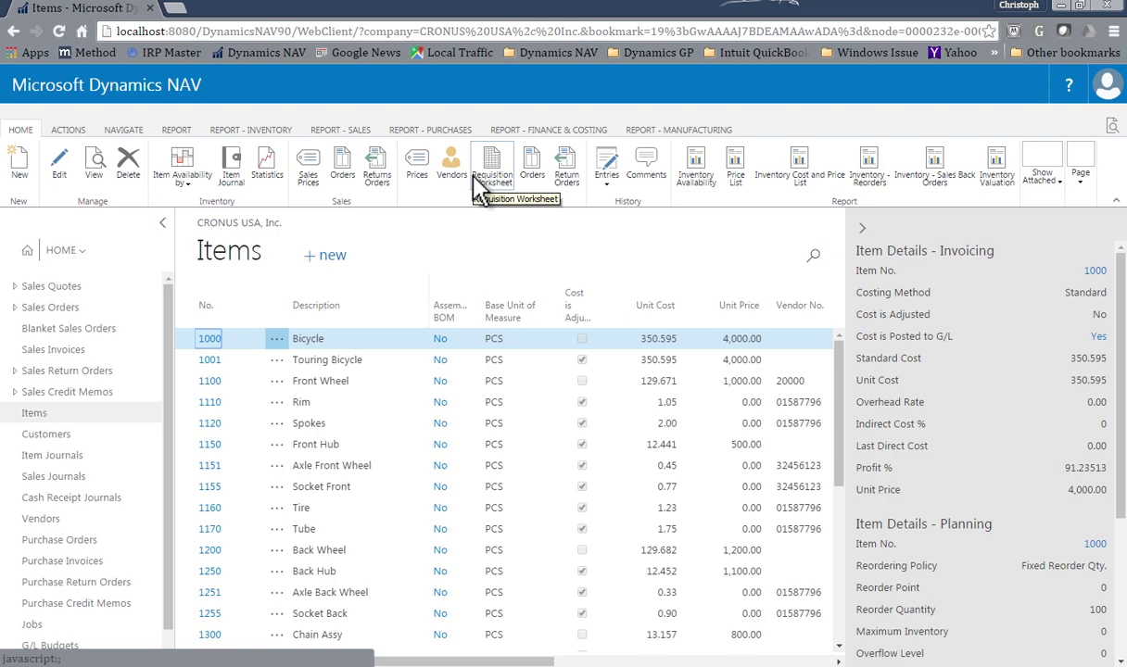
pyautogui.click(73, 256)
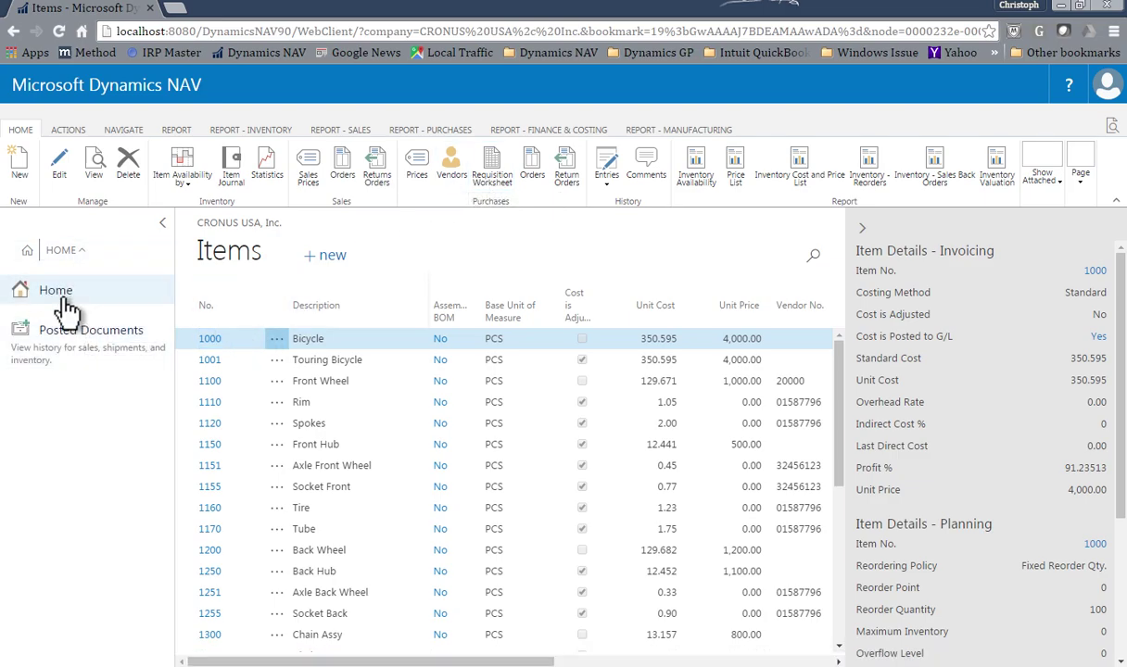
pyautogui.click(25, 280)
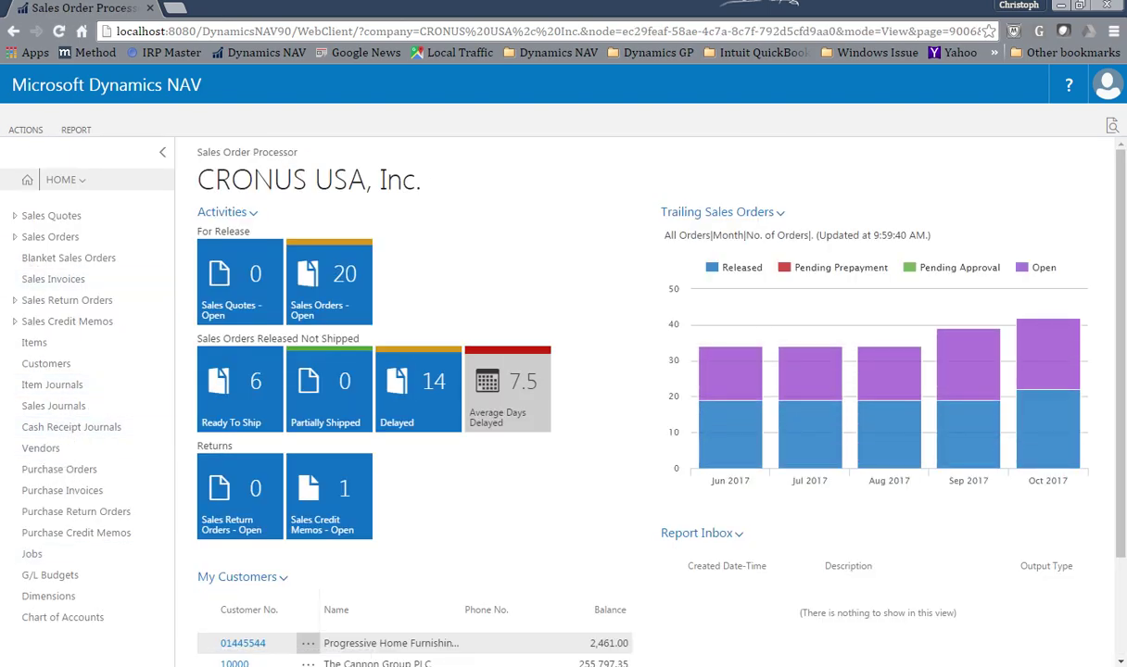
# Step: Switch to the Windows client and review the Purchase department's Planning, Order Processing and Inventory & Costing pages
pyautogui.hotkey('alt', 'Tab')
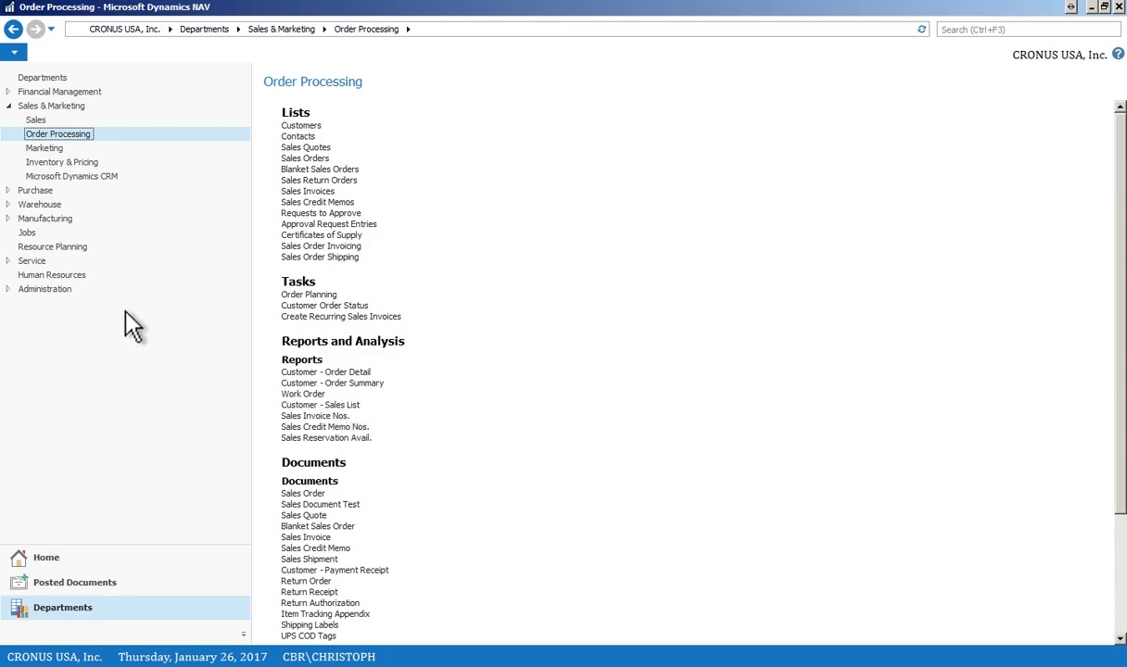
pyautogui.click(9, 191)
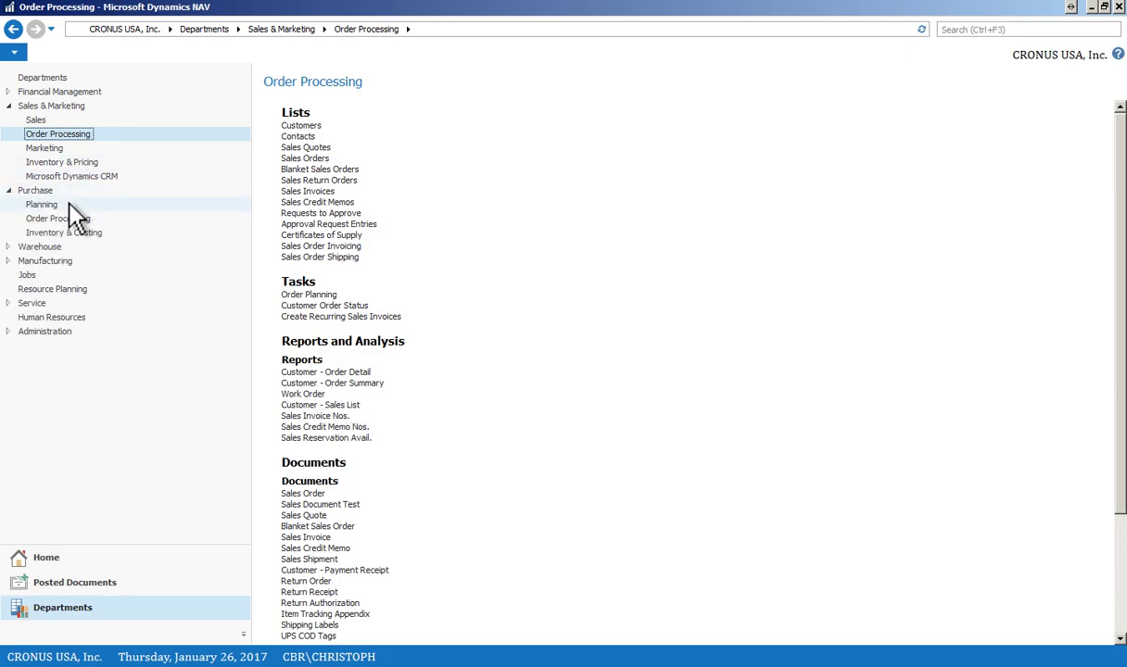
pyautogui.click(58, 206)
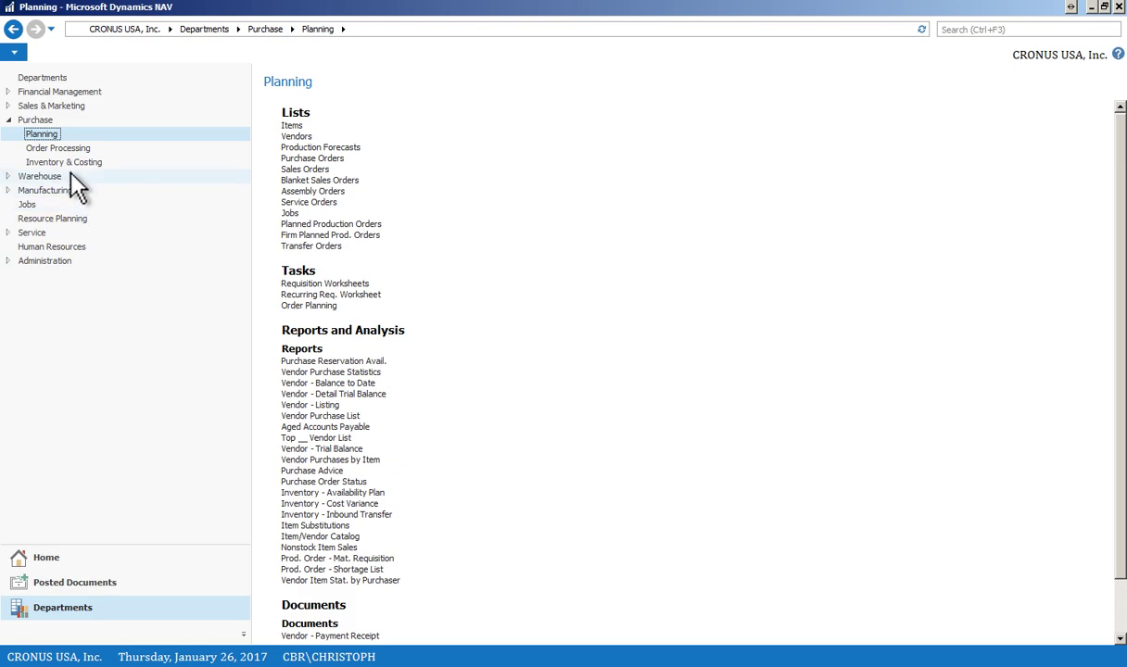
pyautogui.click(63, 150)
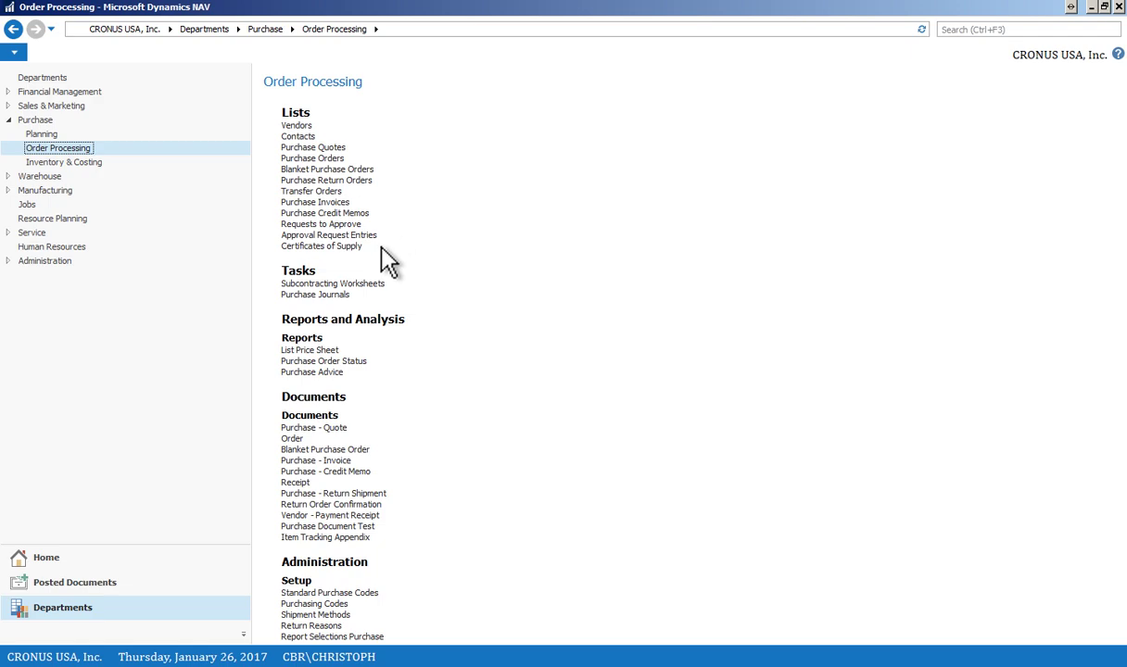
pyautogui.click(80, 165)
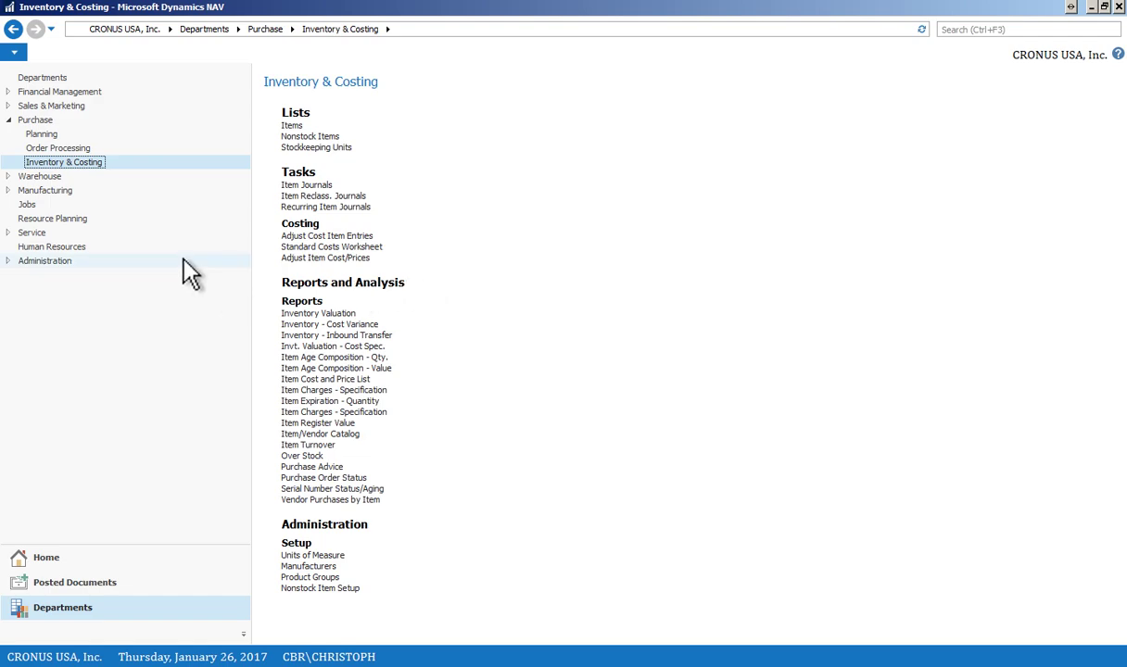
# Step: Expand the Warehouse department and review its Orders & Contacts and Planning & Execution pages
pyautogui.click(9, 176)
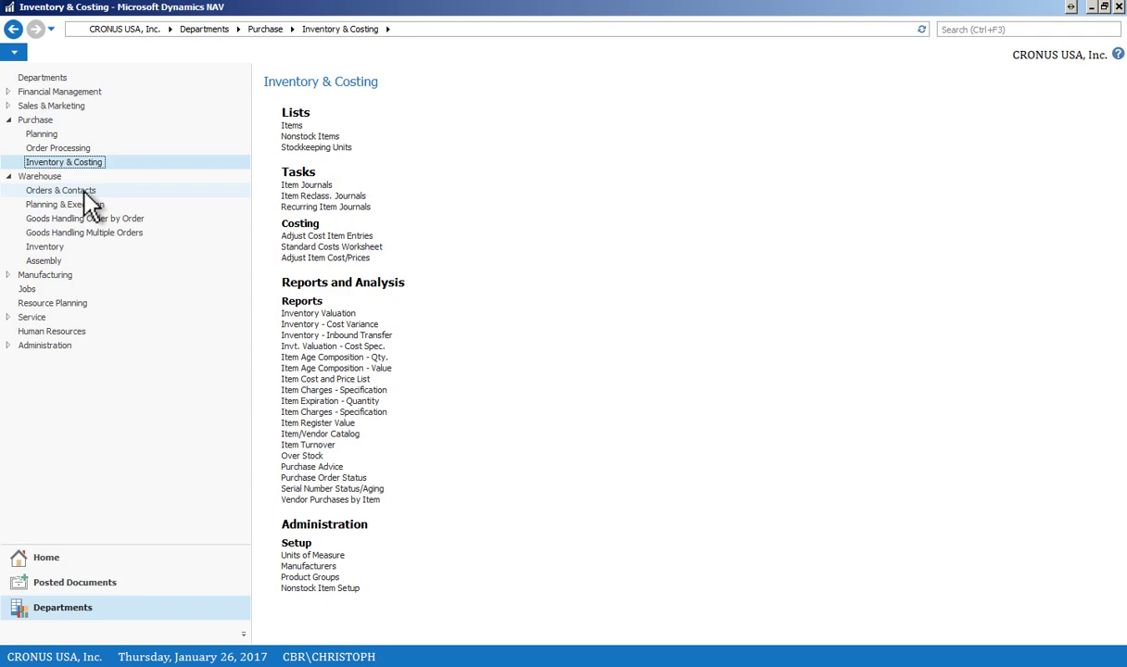
pyautogui.click(88, 192)
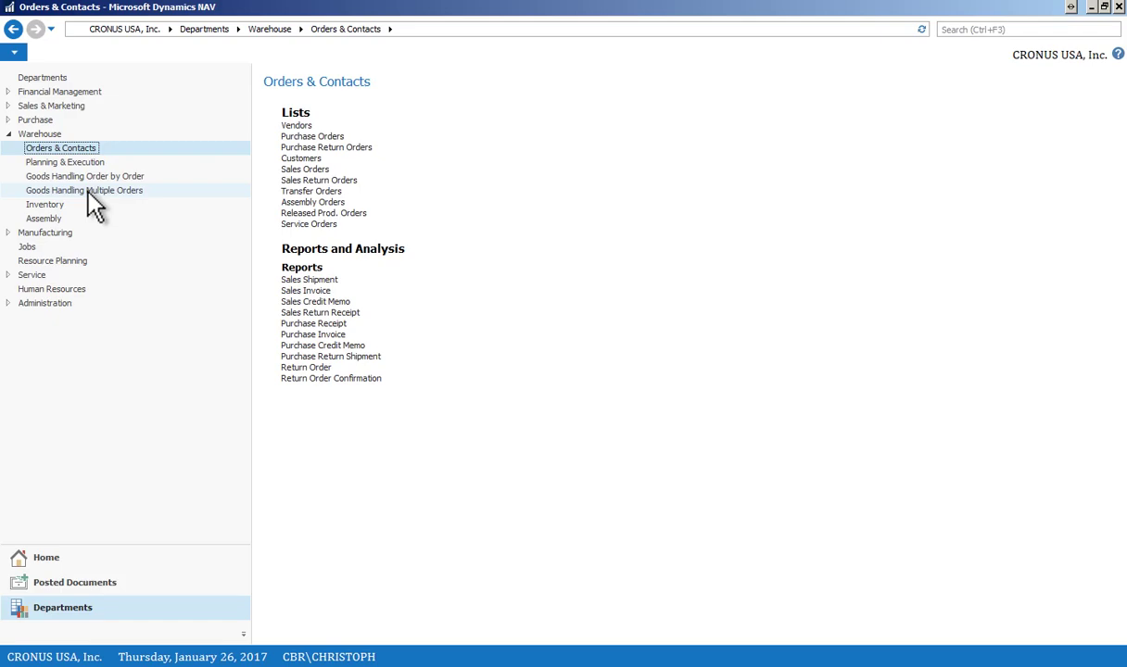
pyautogui.click(88, 192)
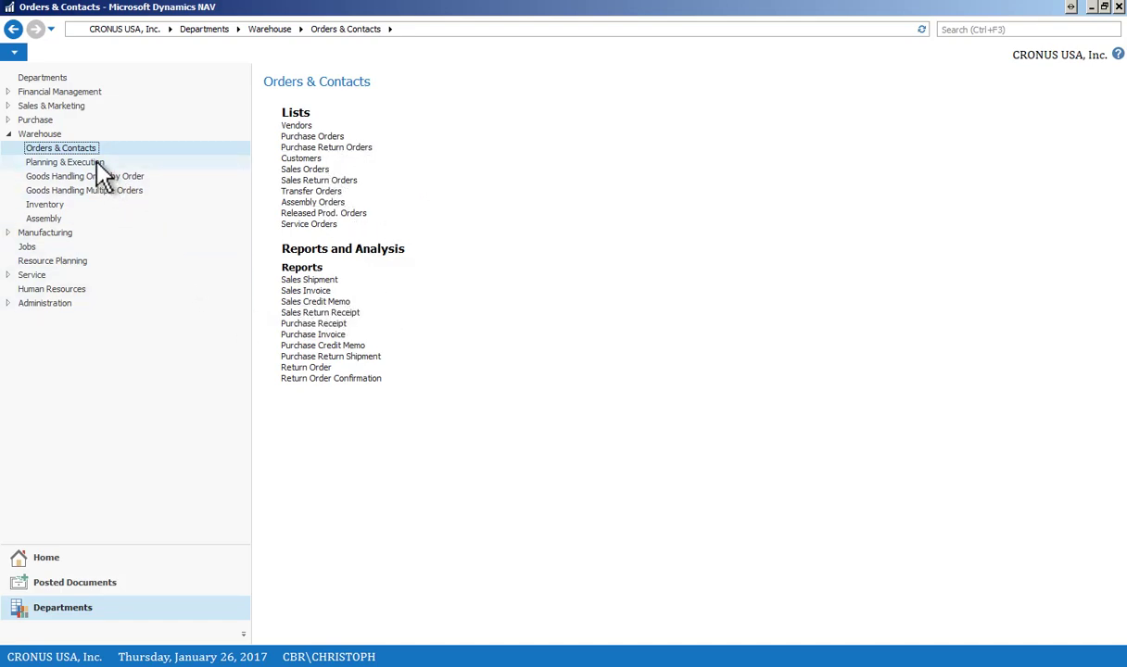
pyautogui.click(65, 162)
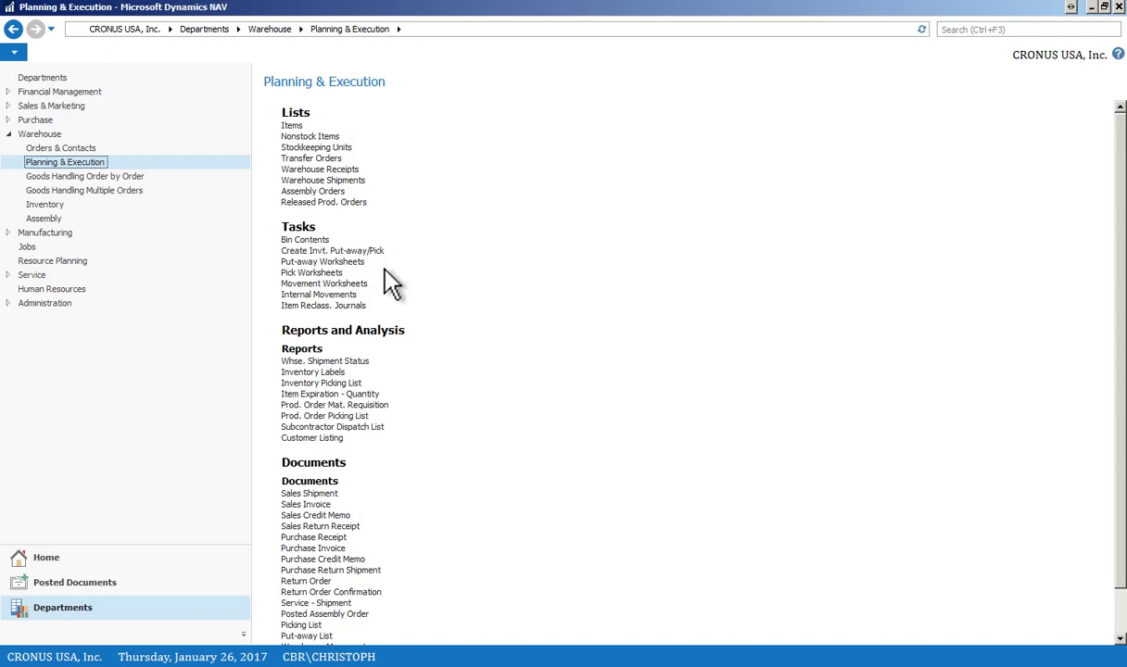
# Step: Compare the Warehouse pages Goods Handling Order by Order and Goods Handling Multiple Orders, and view the Inventory page
pyautogui.click(105, 177)
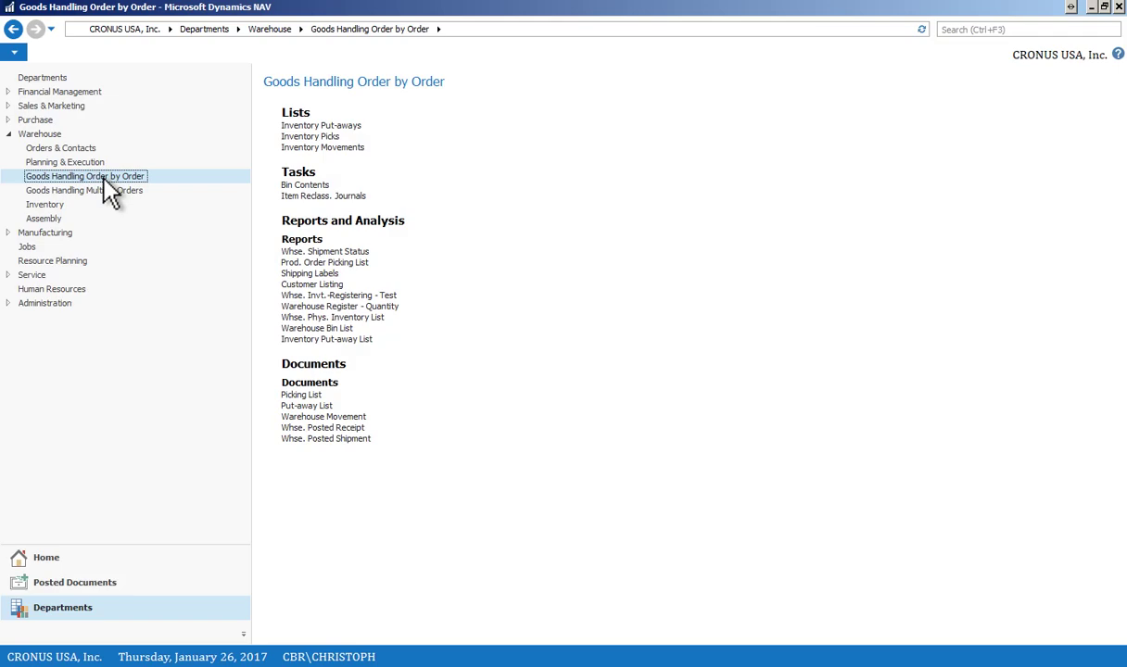
pyautogui.click(104, 193)
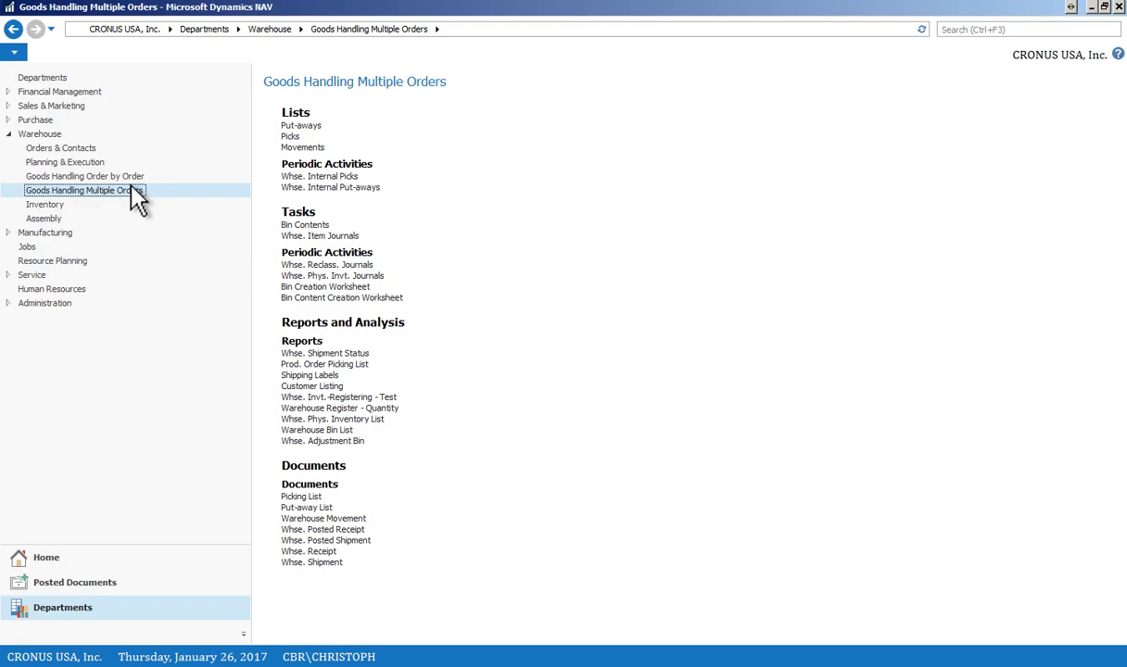
pyautogui.click(130, 176)
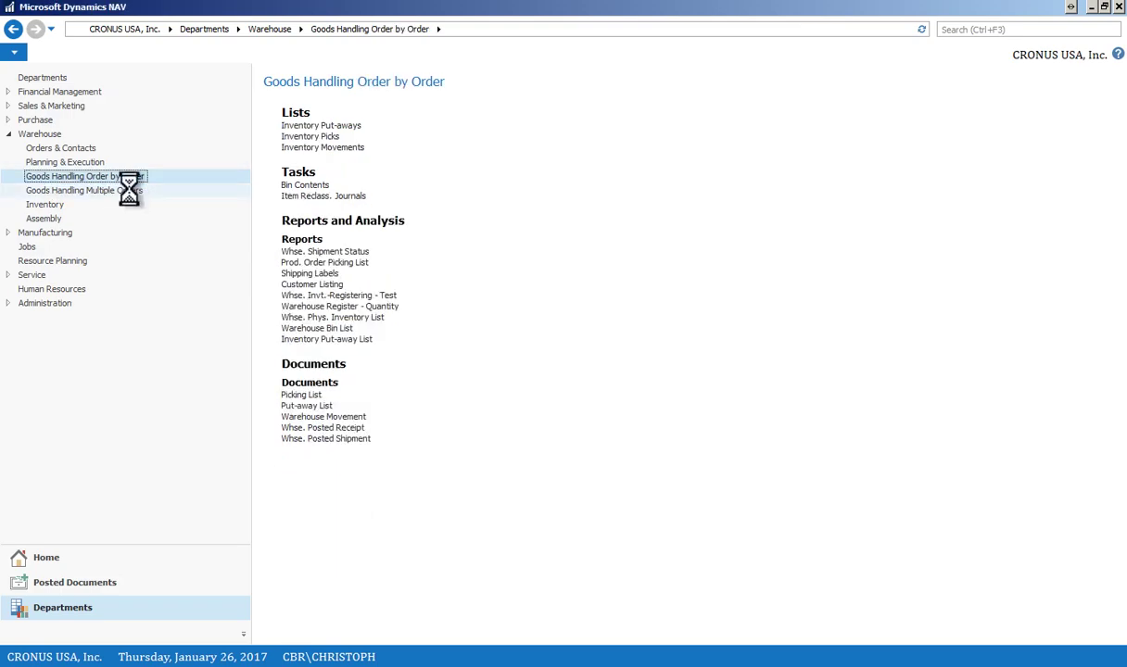
pyautogui.click(130, 191)
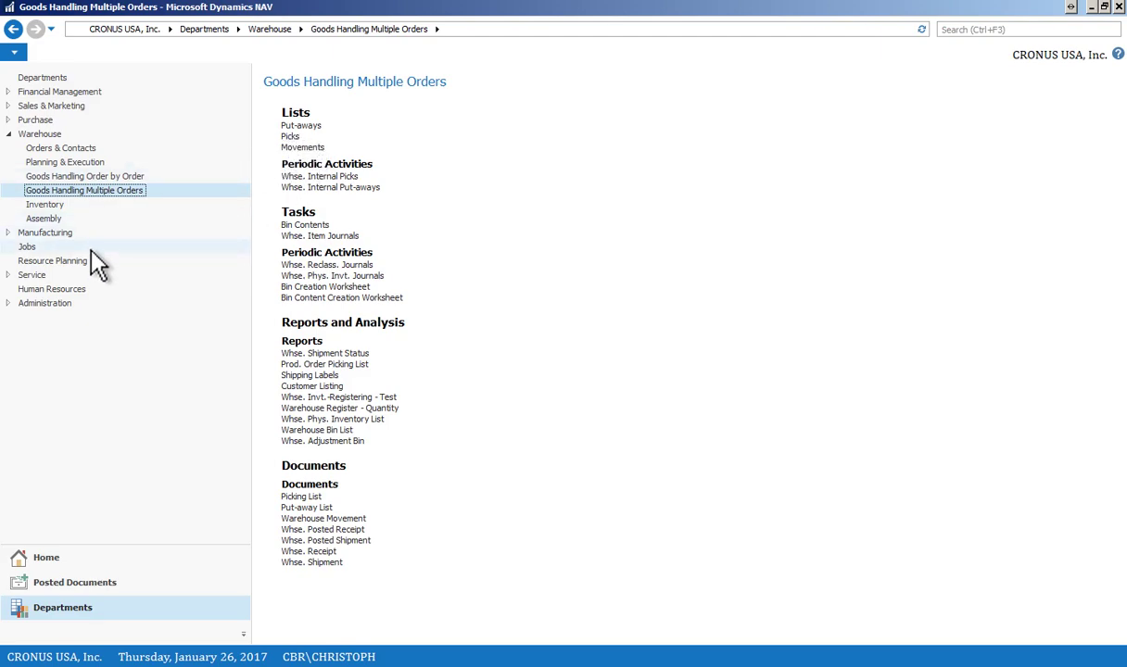
pyautogui.click(60, 206)
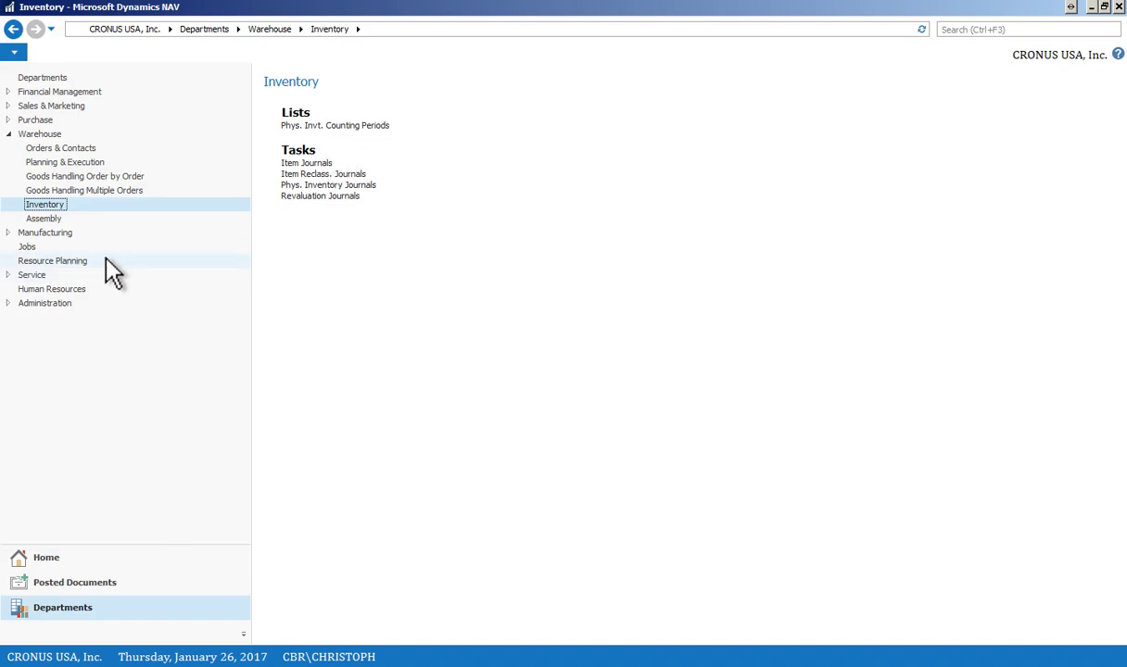
# Step: Open the Manufacturing department and review its Product Design and Capacities pages
pyautogui.click(9, 232)
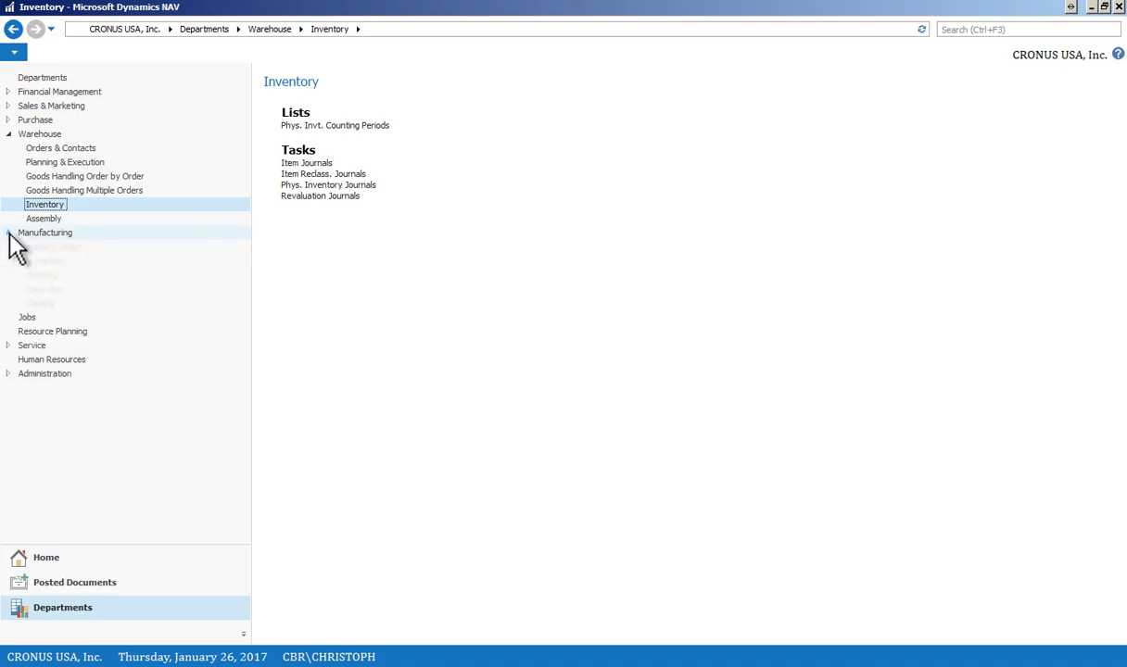
pyautogui.click(44, 232)
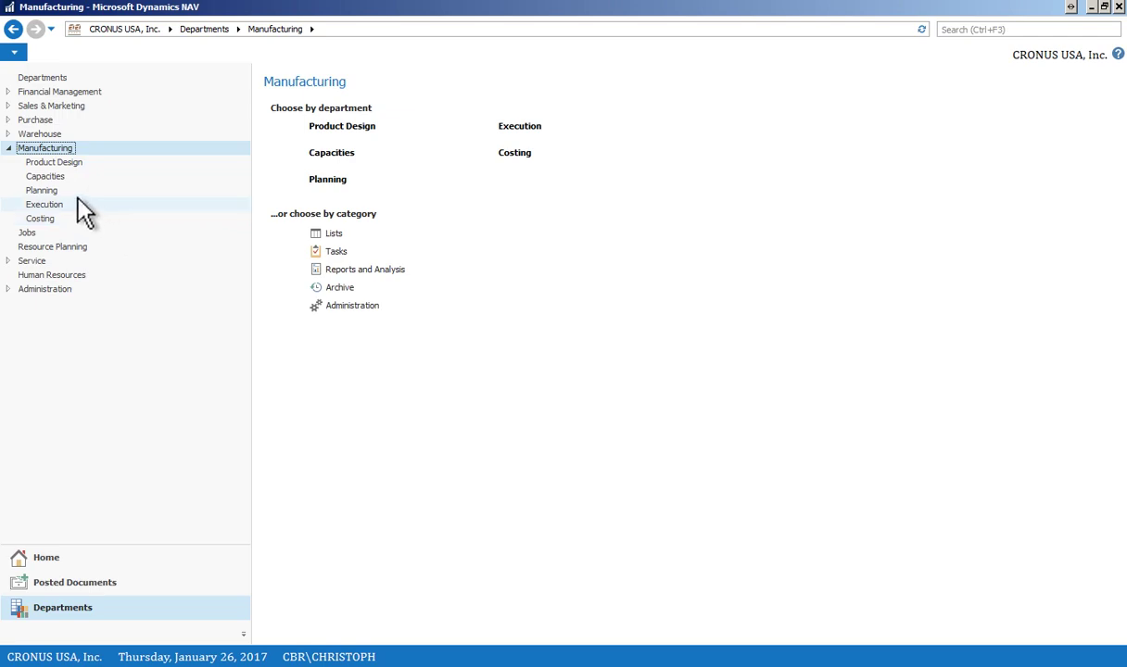
pyautogui.click(56, 163)
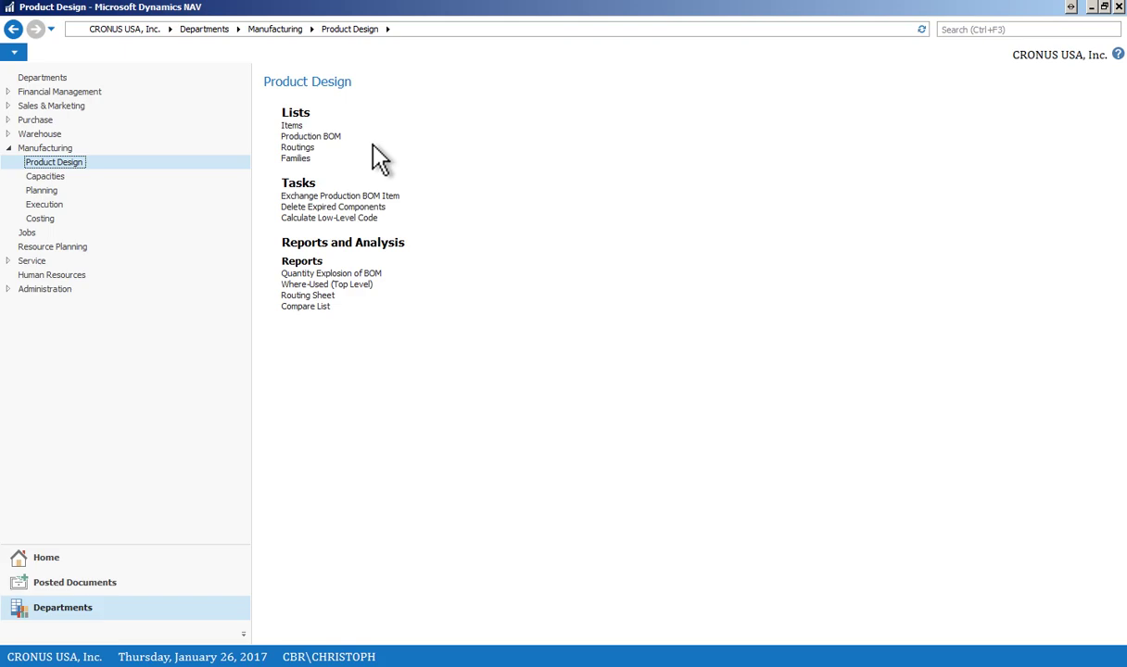
pyautogui.click(51, 176)
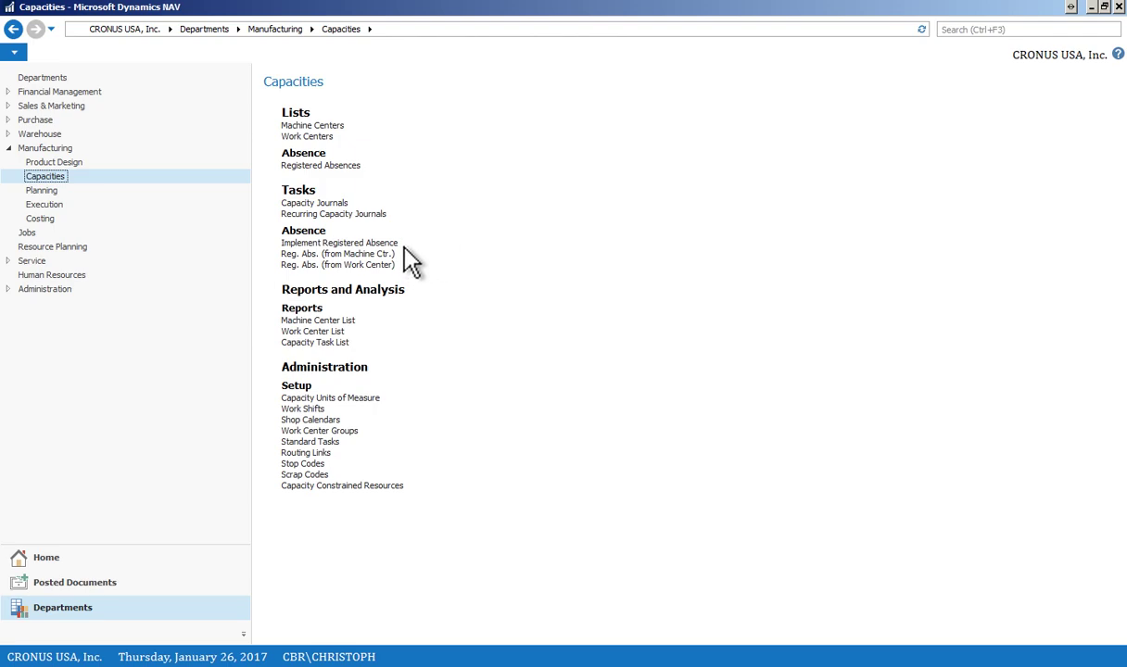
# Step: Review the Planning, Execution and Costing pages of the Manufacturing department
pyautogui.click(50, 192)
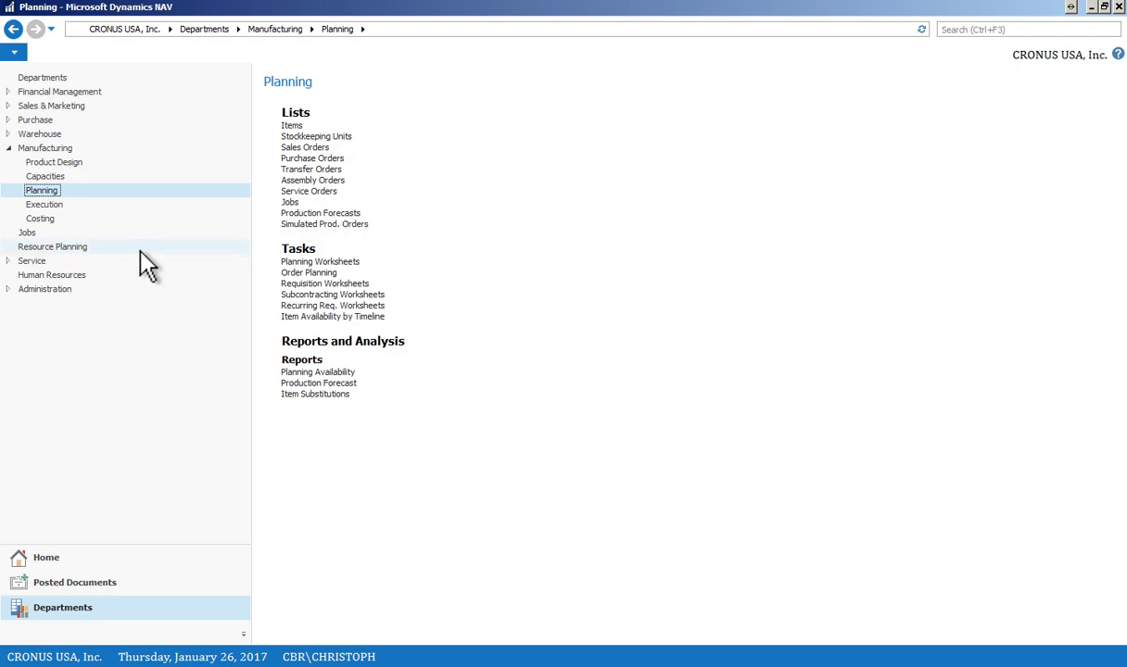
pyautogui.click(68, 207)
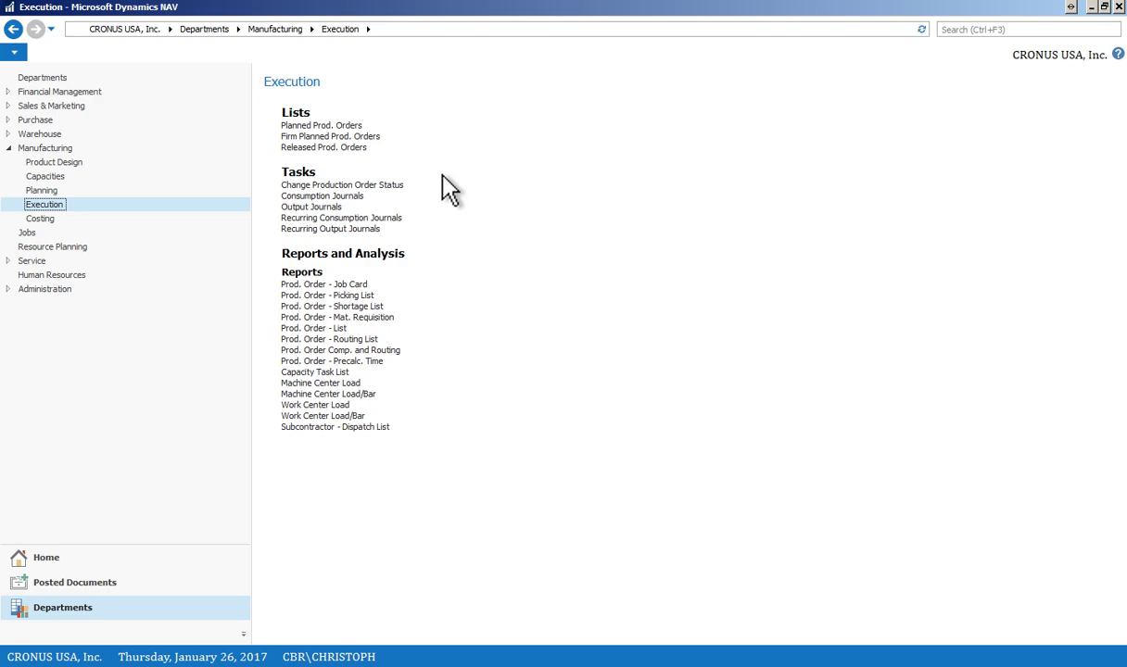
pyautogui.click(55, 221)
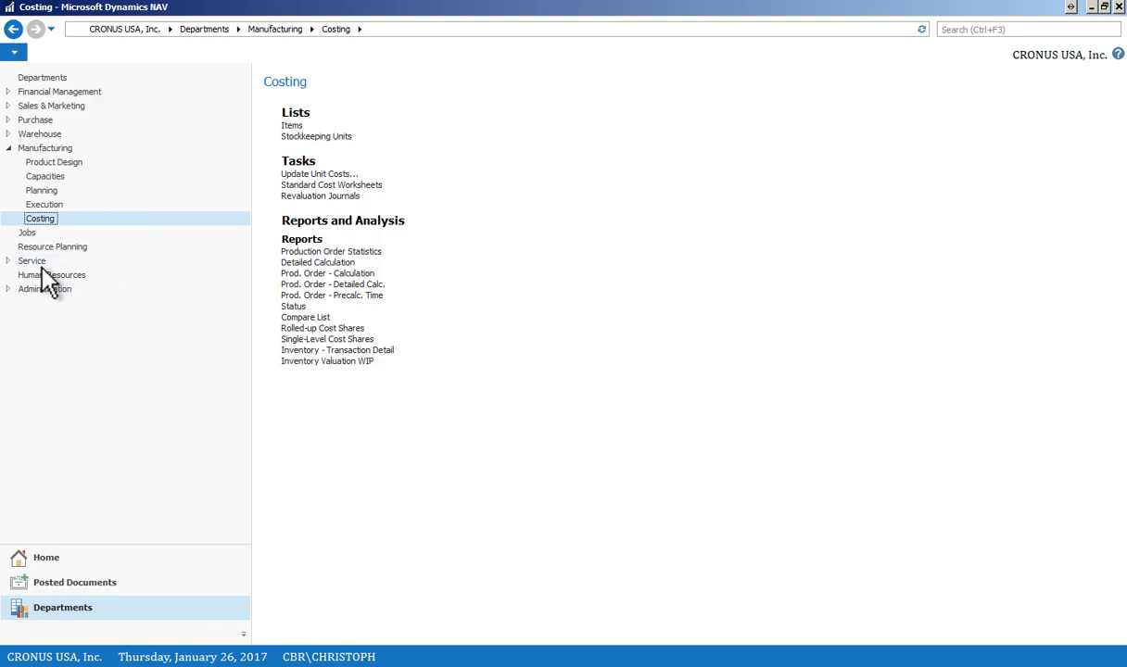
# Step: Expand the Service department and review its Contract Management page
pyautogui.click(8, 261)
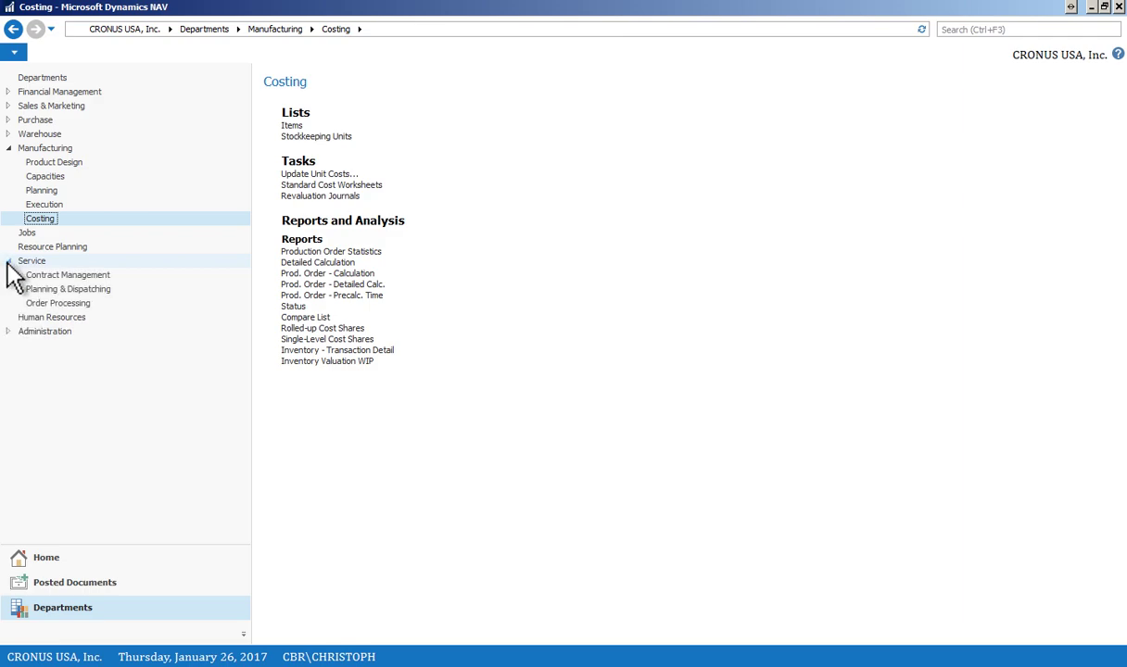
pyautogui.click(57, 276)
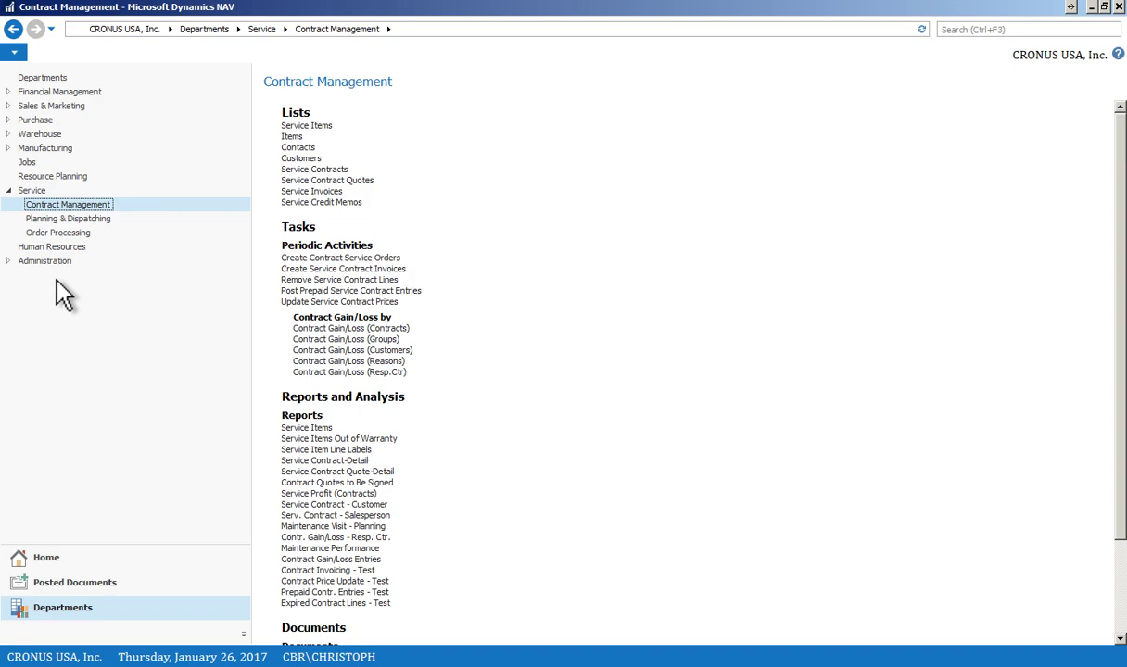
# Step: Expand the Administration department with its IT Administration and Application Setup groups, and view the Workflow page
pyautogui.click(8, 262)
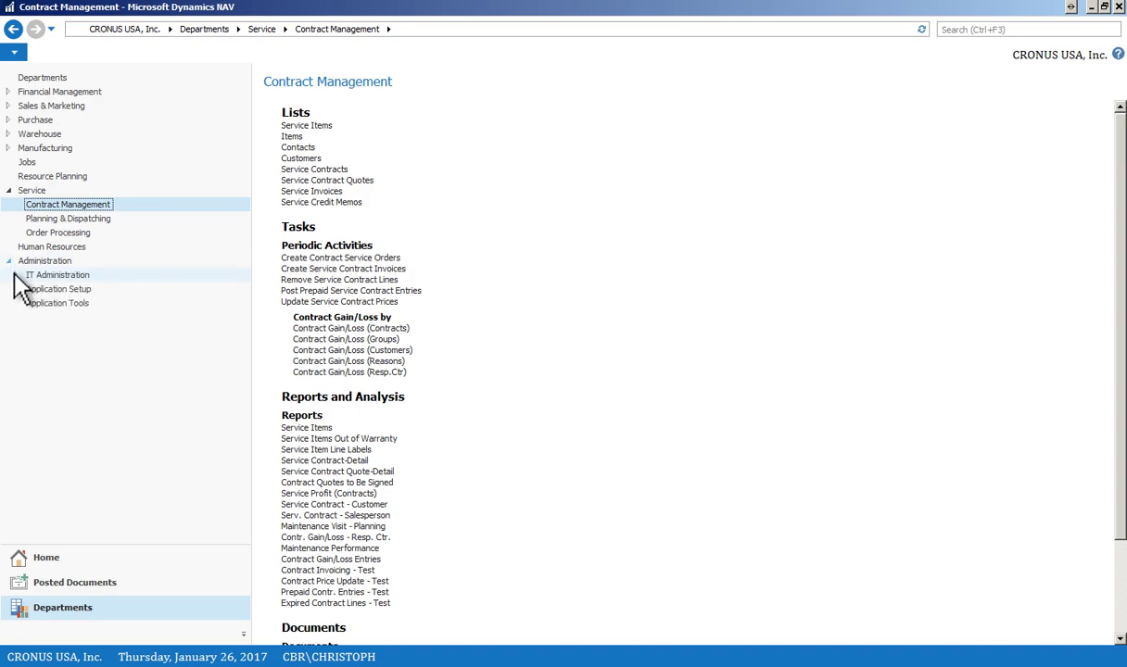
pyautogui.click(16, 275)
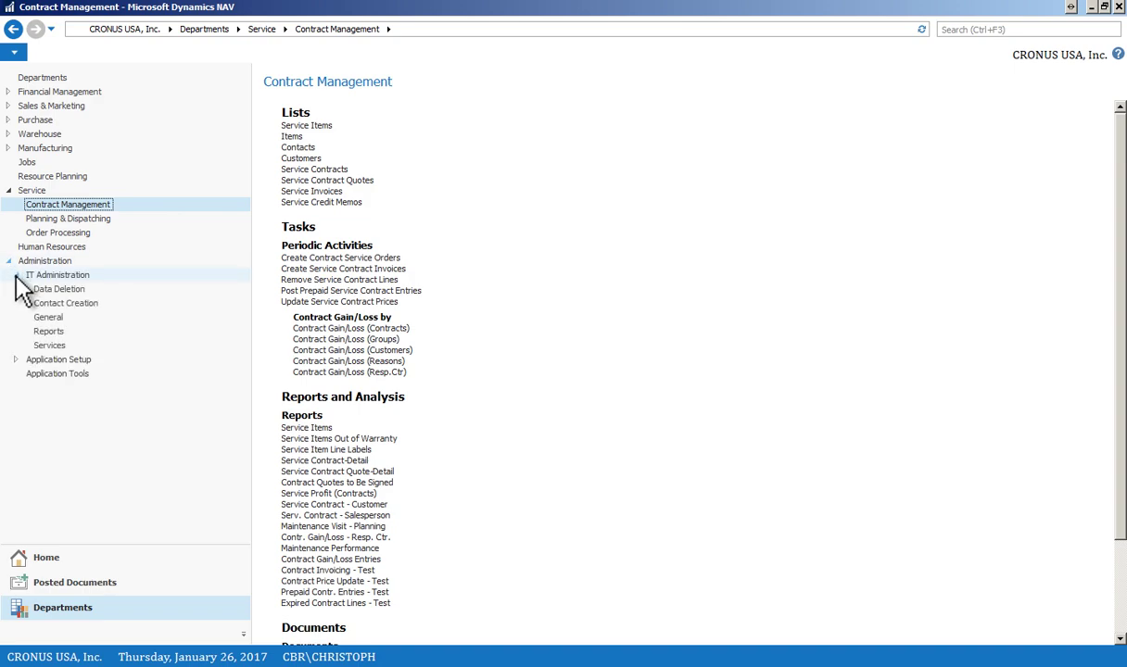
pyautogui.click(16, 360)
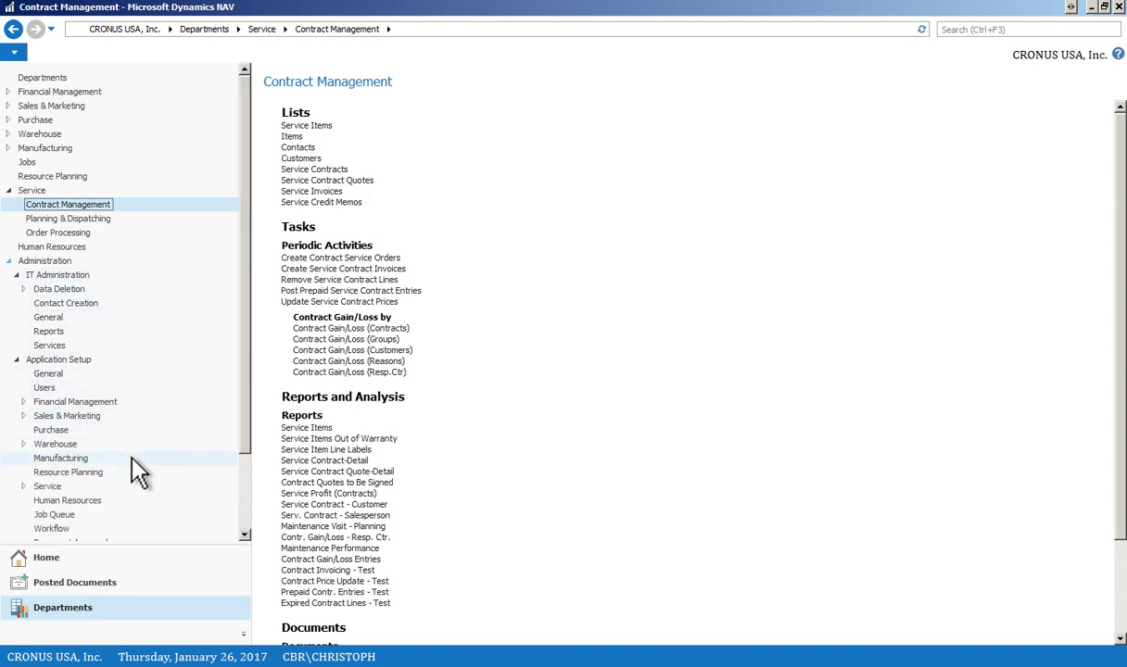
pyautogui.click(57, 529)
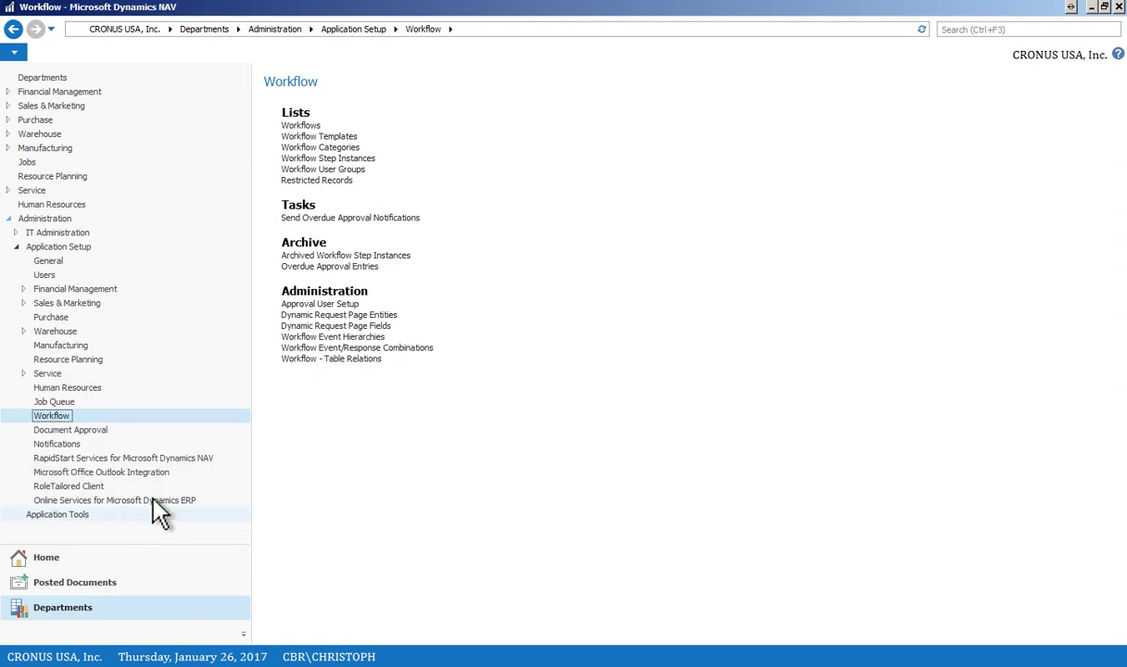
# Step: Open Workflow Templates and review the templates under Finance, Purchase Documents, Sales and Marketing, and Sales Documents
pyautogui.click(345, 139)
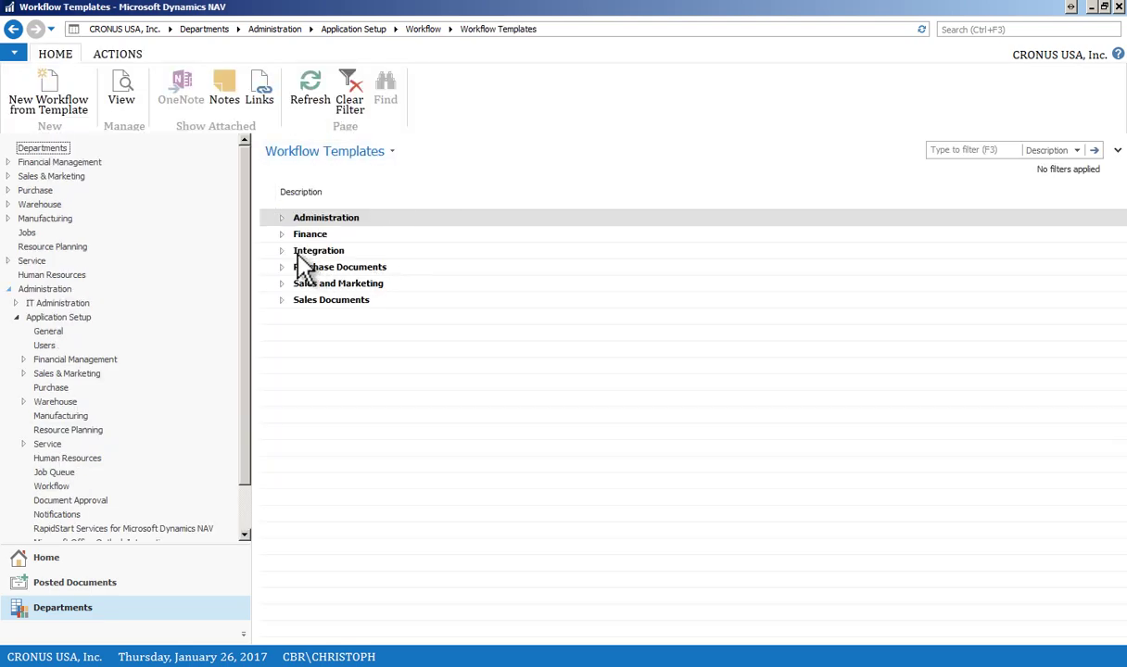
pyautogui.click(282, 235)
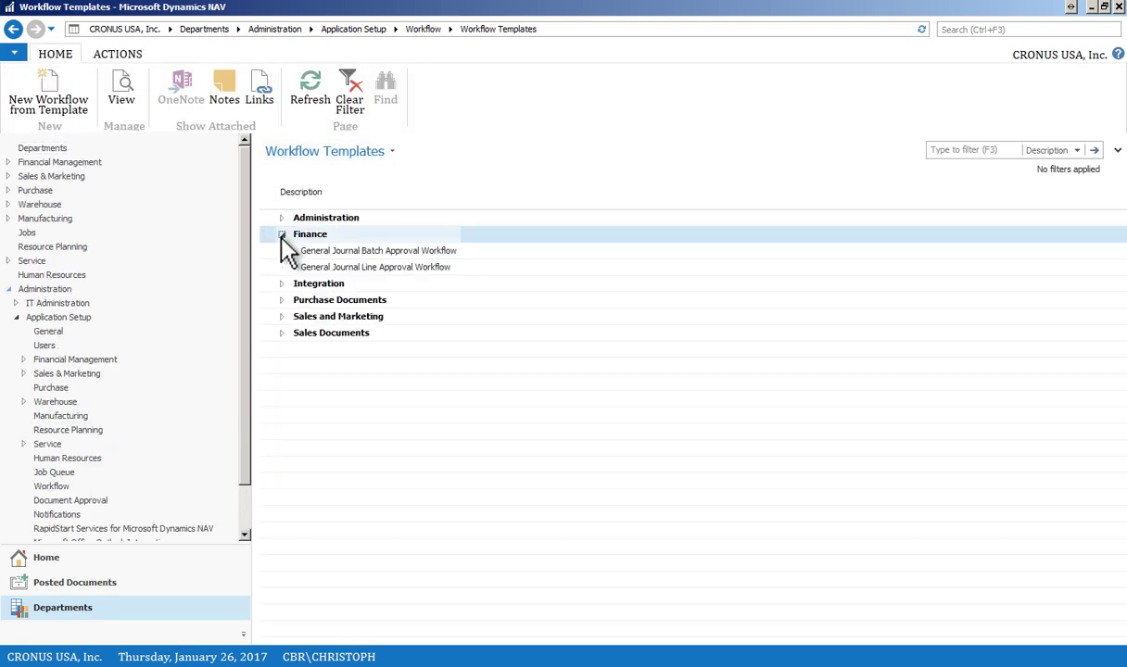
pyautogui.click(282, 301)
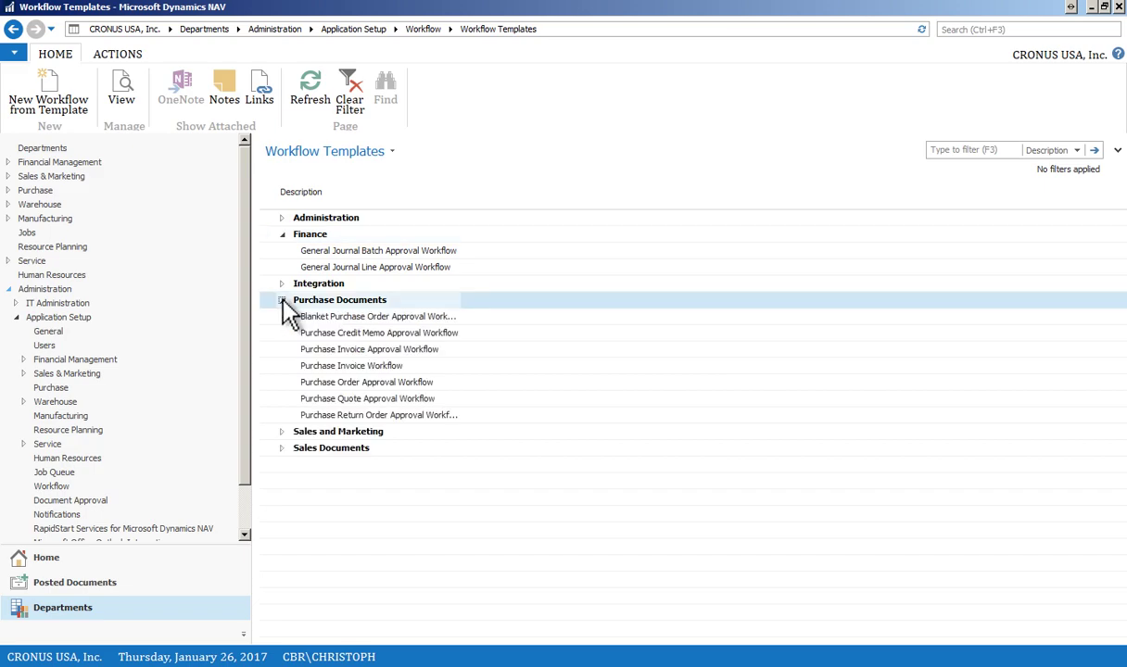
pyautogui.click(282, 432)
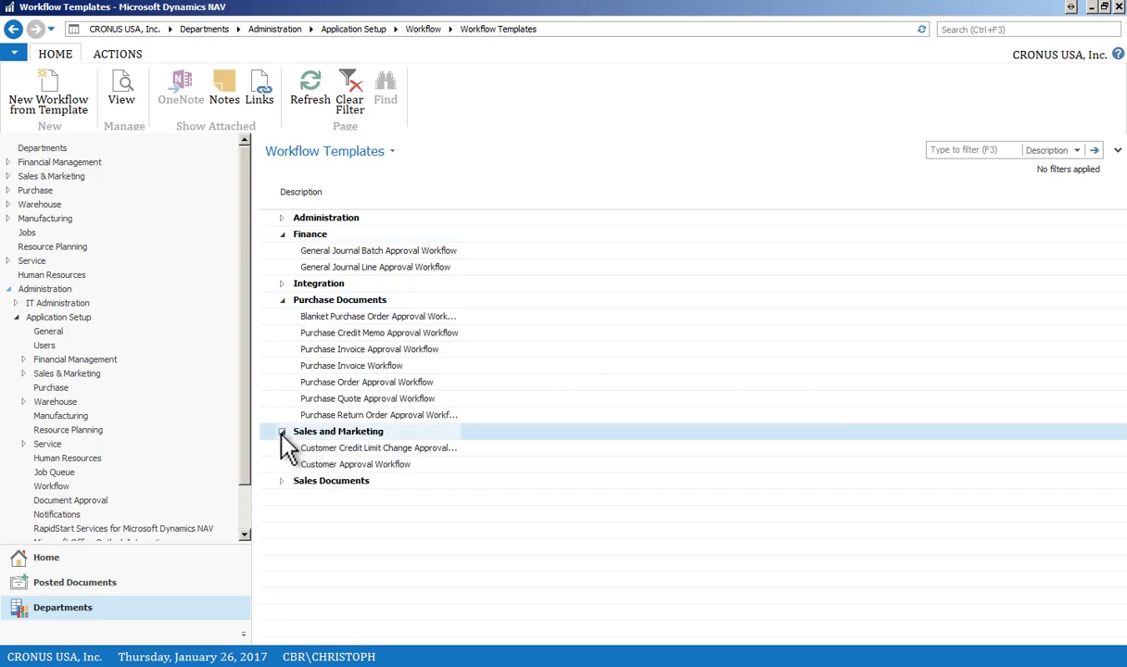
pyautogui.click(282, 481)
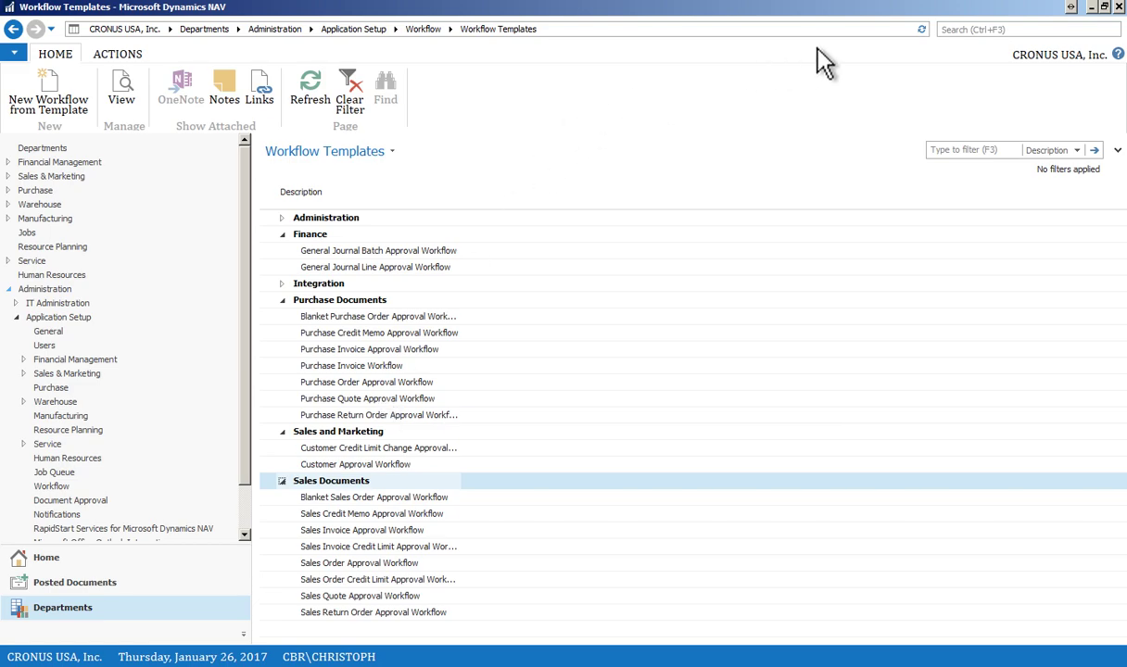
# Step: Search for "change log", open Change Log Setup, and activate the change log
pyautogui.click(974, 31)
pyautogui.write('change log')
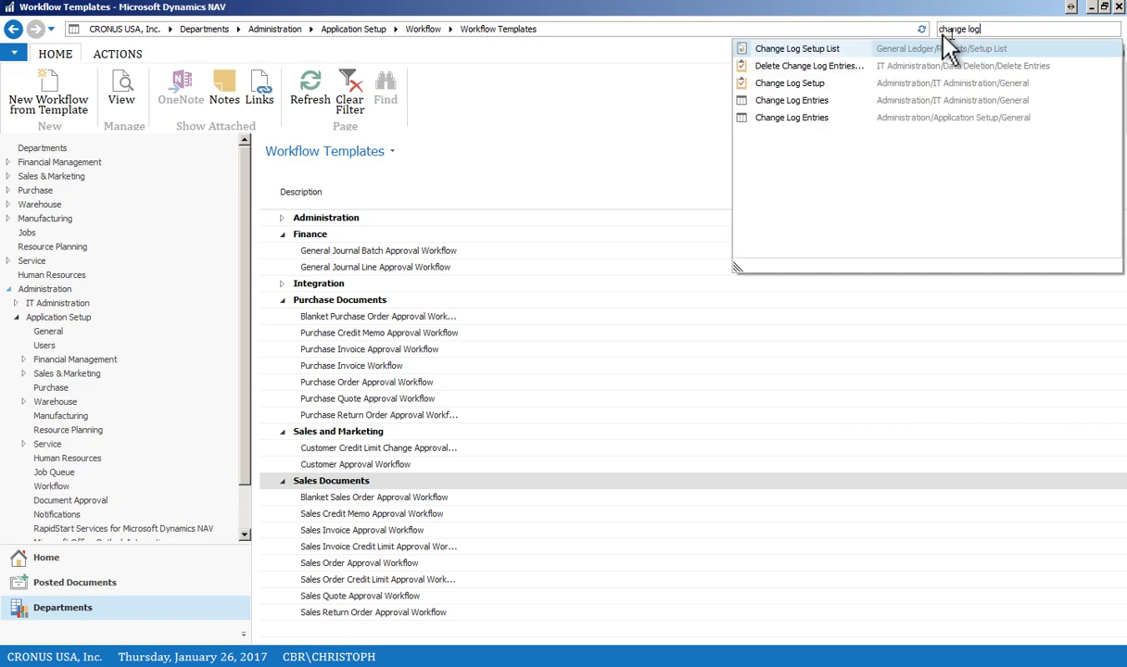
pyautogui.click(821, 86)
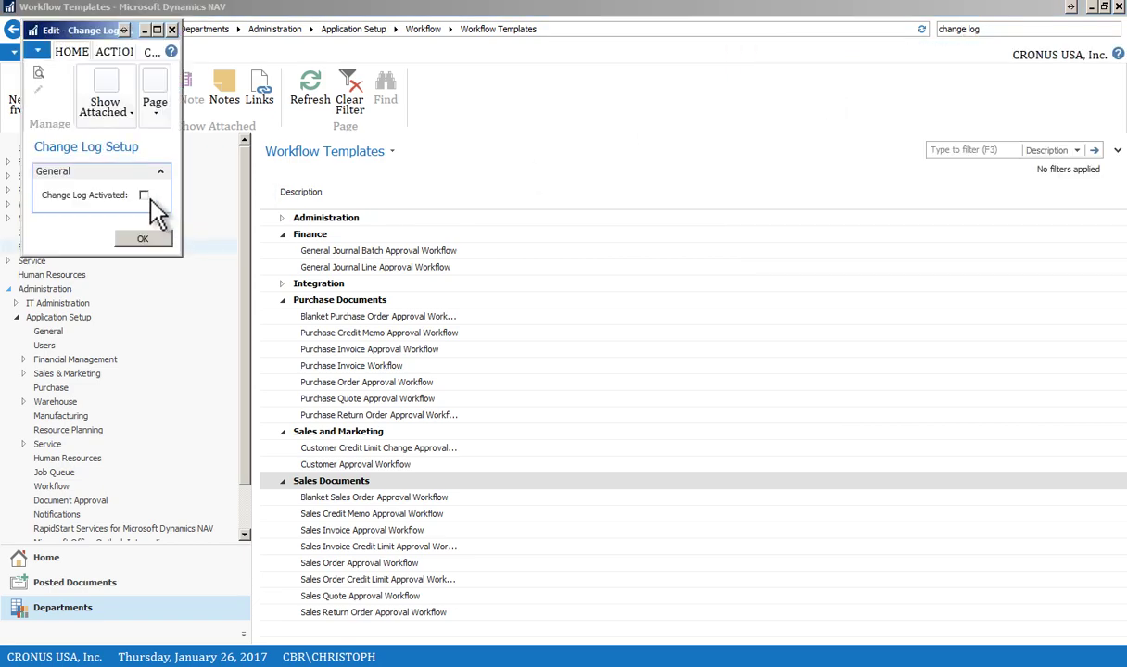
pyautogui.moveTo(181, 253); pyautogui.dragTo(747, 464)
# Step: Open the change log's table list and view the Log Insertion options for the Reservation Entry Buffer table
pyautogui.click(131, 54)
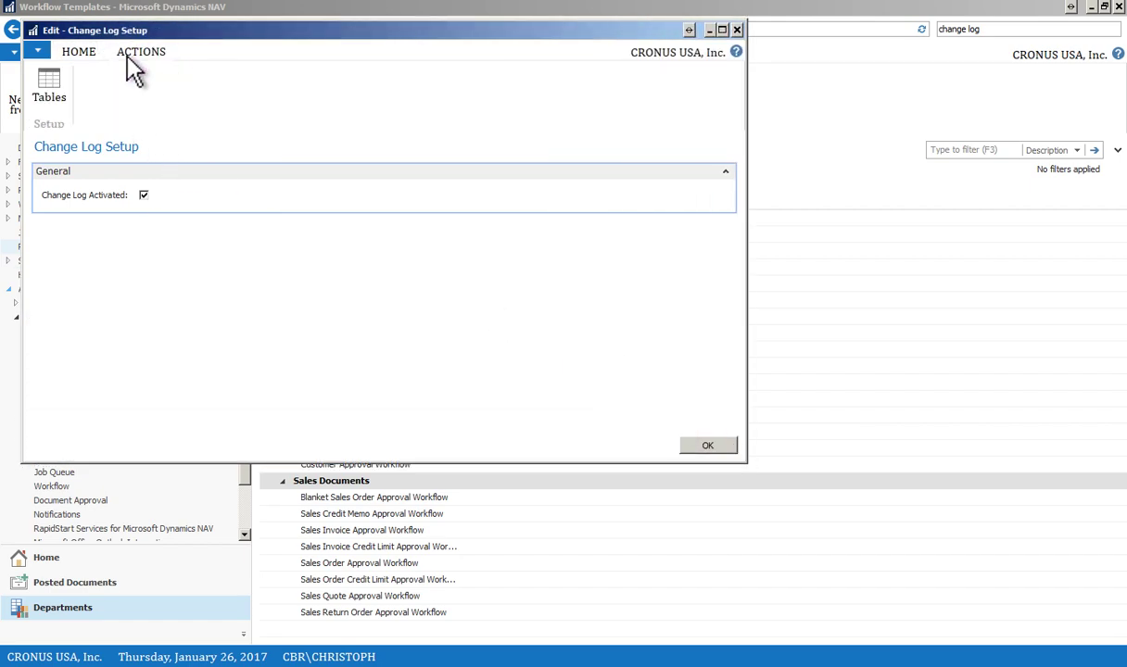
pyautogui.click(49, 88)
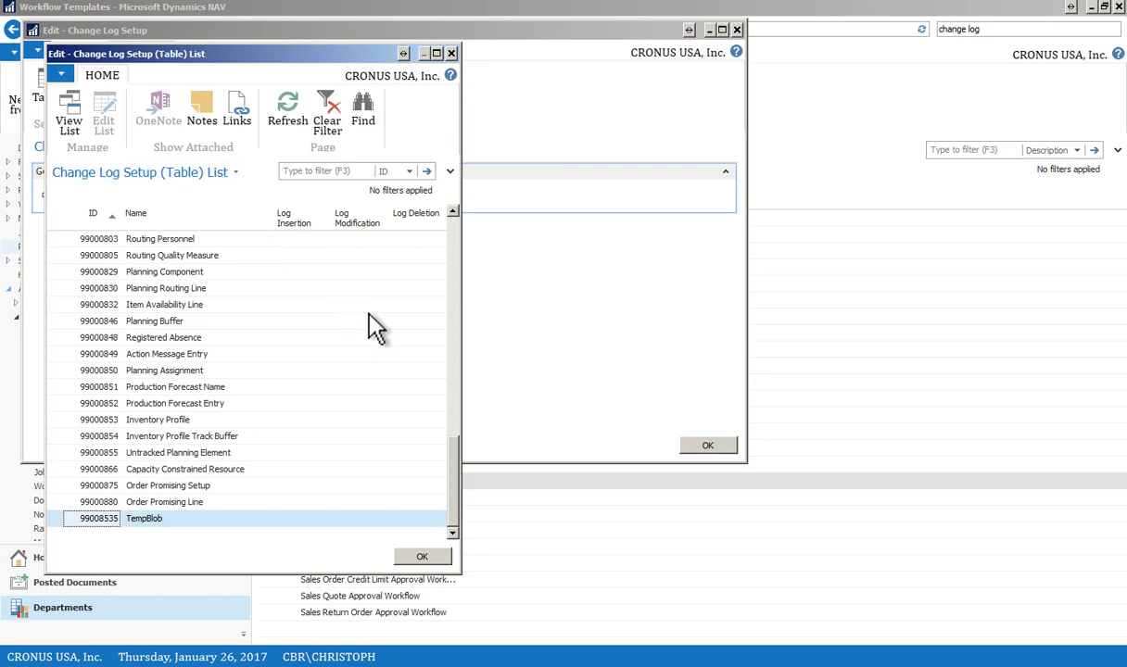
pyautogui.moveTo(464, 470); pyautogui.dragTo(605, 226)
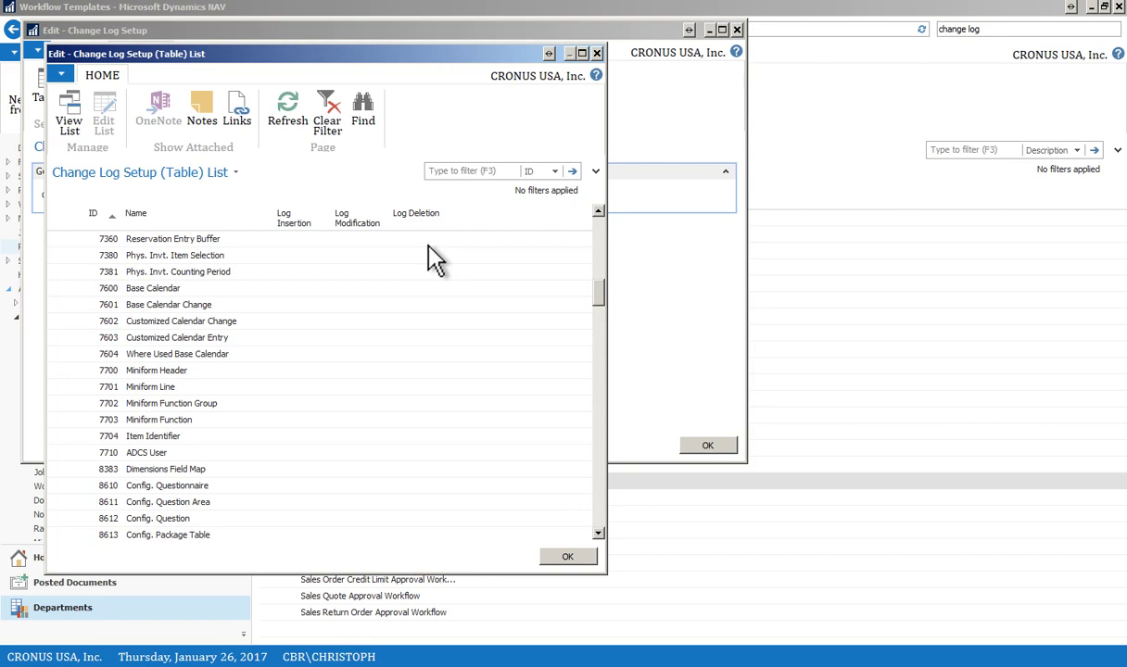
pyautogui.click(302, 239)
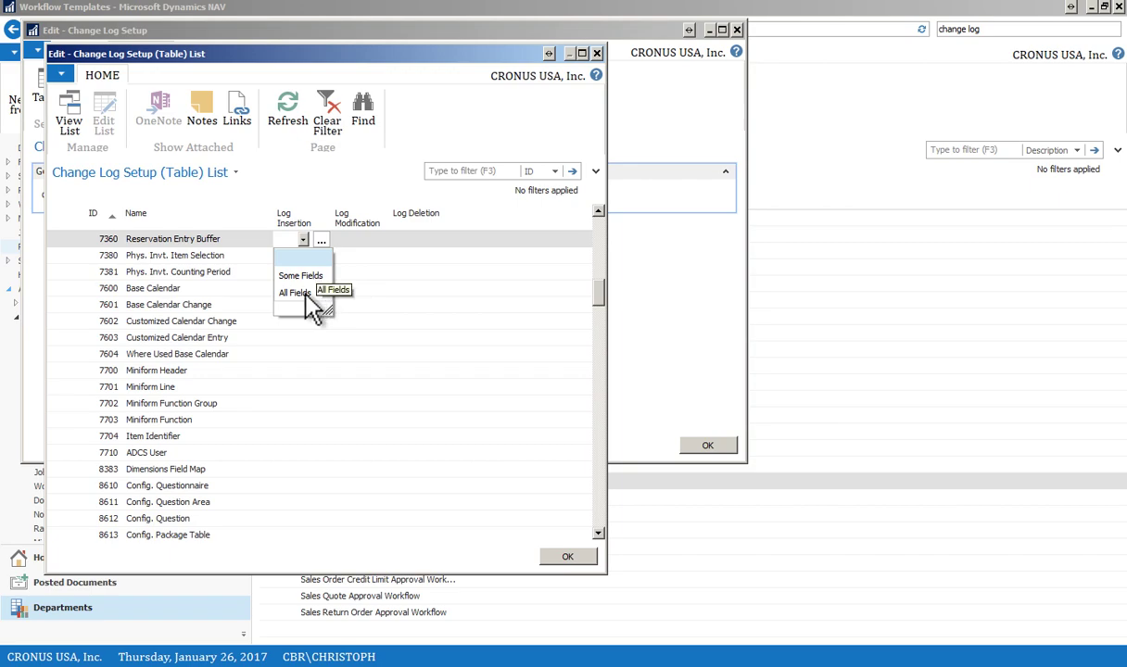
pyautogui.click(601, 297)
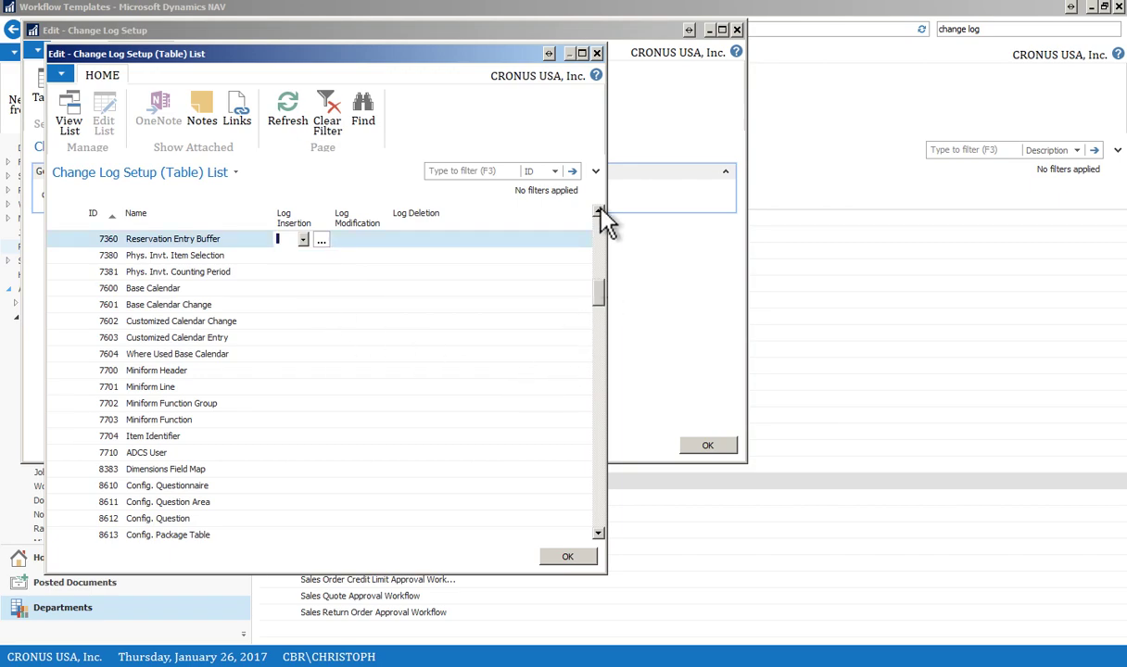
# Step: Try to reach the low-numbered tables by filtering the table list to IDs >1 and browsing upward
pyautogui.moveTo(604, 297); pyautogui.dragTo(584, 200)
pyautogui.click(467, 170)
pyautogui.write('<>1')
pyautogui.press('Return')
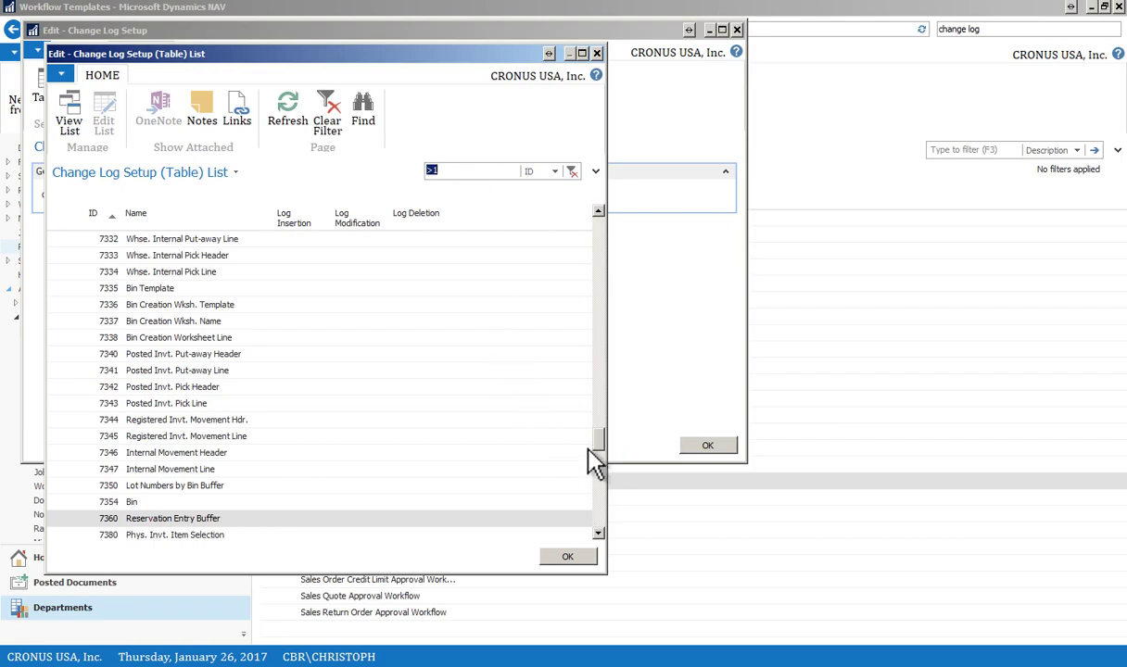
pyautogui.moveTo(598, 443); pyautogui.dragTo(584, 213)
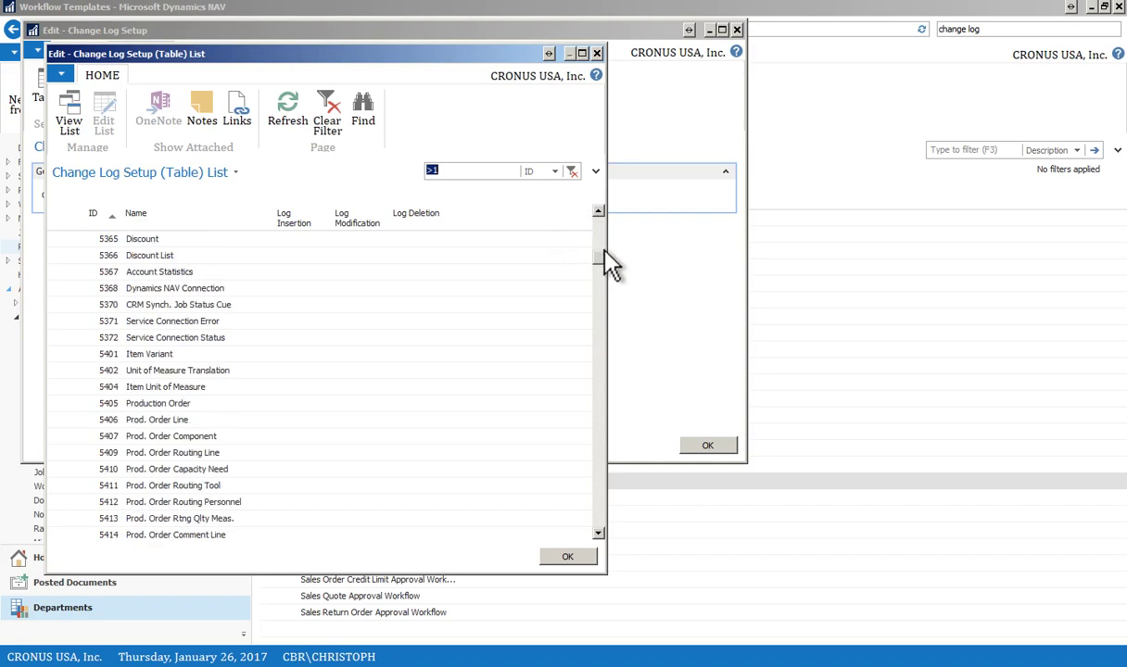
pyautogui.scroll(5, 601, 250)
pyautogui.scroll(5, 602, 213)
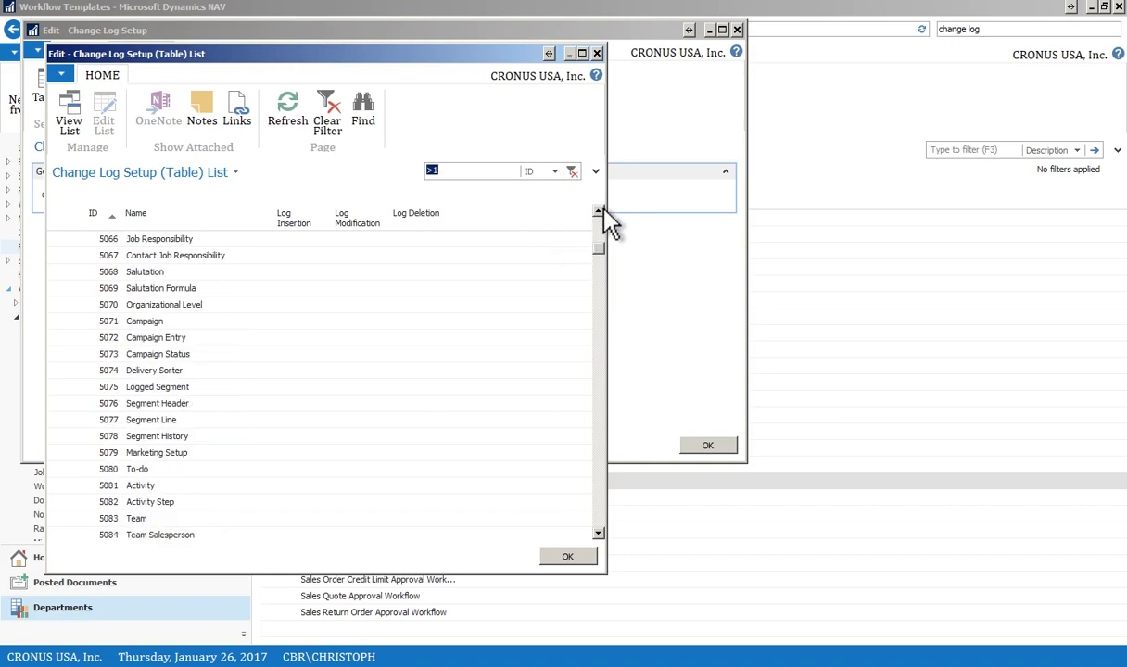
pyautogui.moveTo(602, 253); pyautogui.dragTo(599, 210)
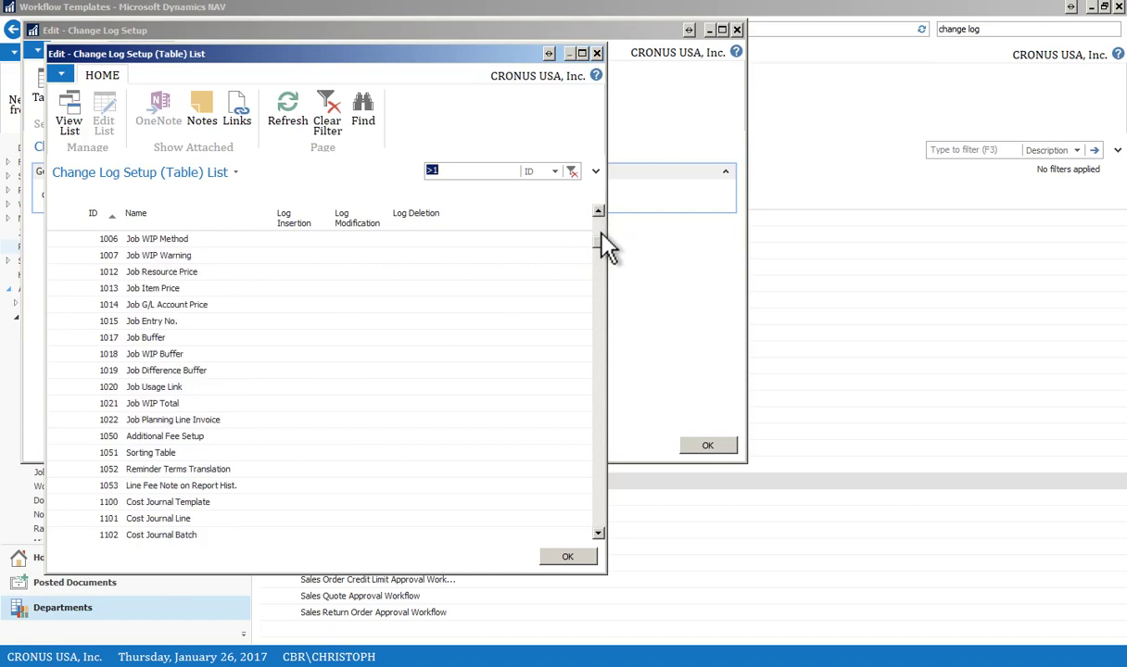
# Step: Filter the table list to ID 27 and set Log Modification for the Item table to Some Fields
pyautogui.write('27')
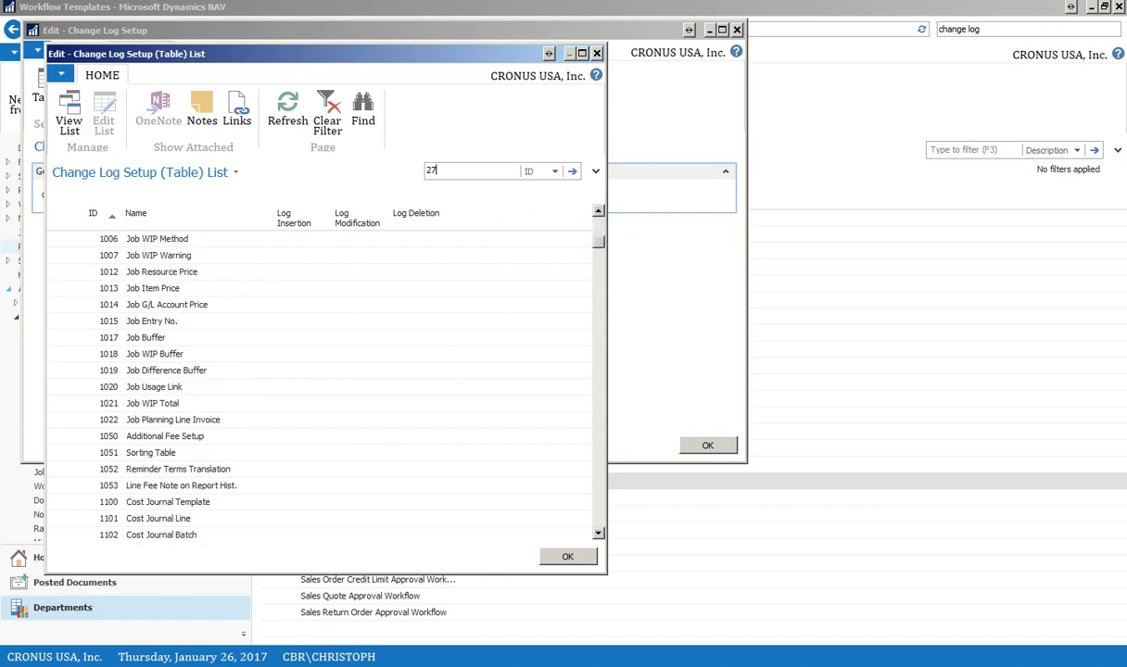
pyautogui.press('Return')
pyautogui.click(134, 245)
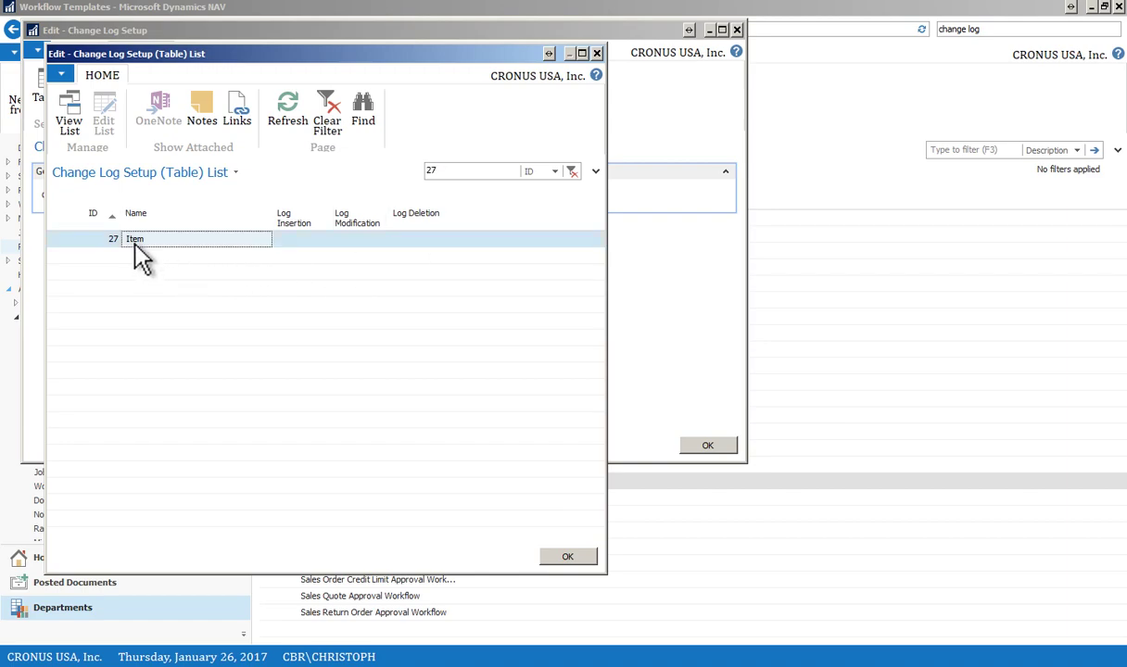
pyautogui.click(347, 239)
pyautogui.click(360, 239)
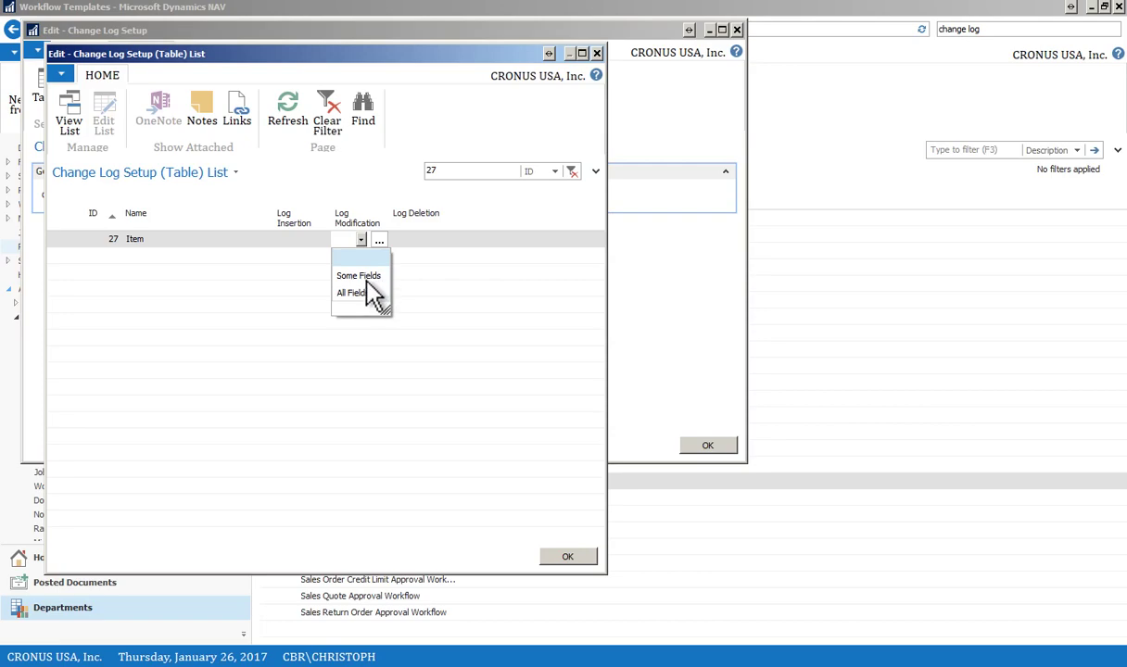
pyautogui.click(367, 278)
# Step: Enable modification logging for the Item fields Description, Unit Price and Costing Method, and close the change log setup
pyautogui.click(378, 242)
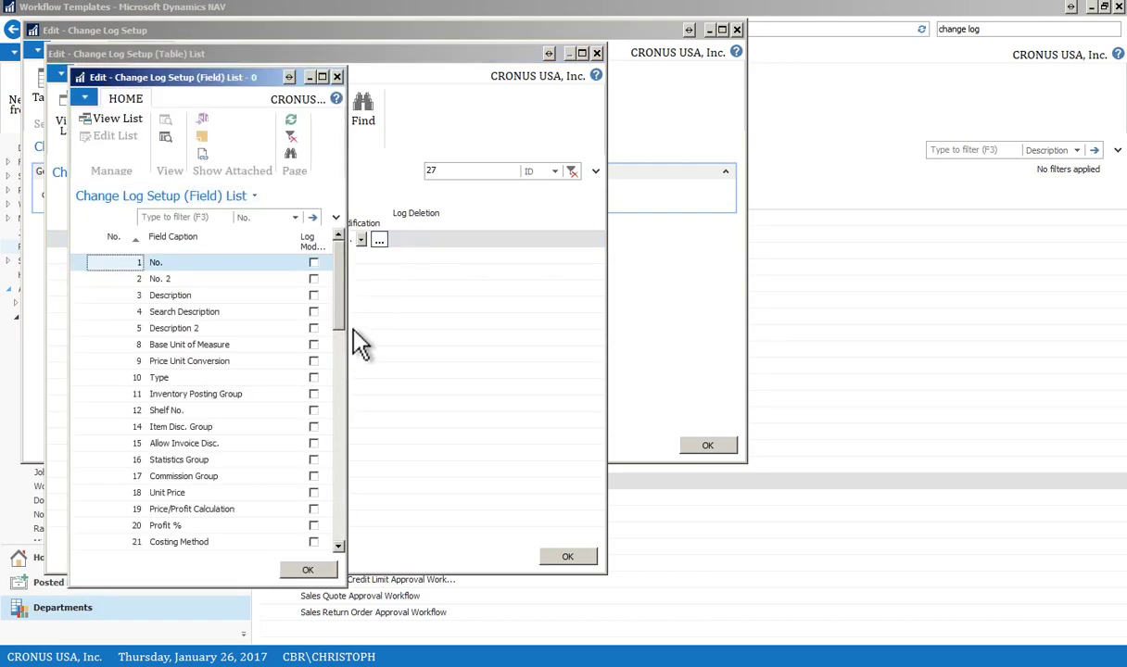
pyautogui.moveTo(346, 334); pyautogui.dragTo(511, 356)
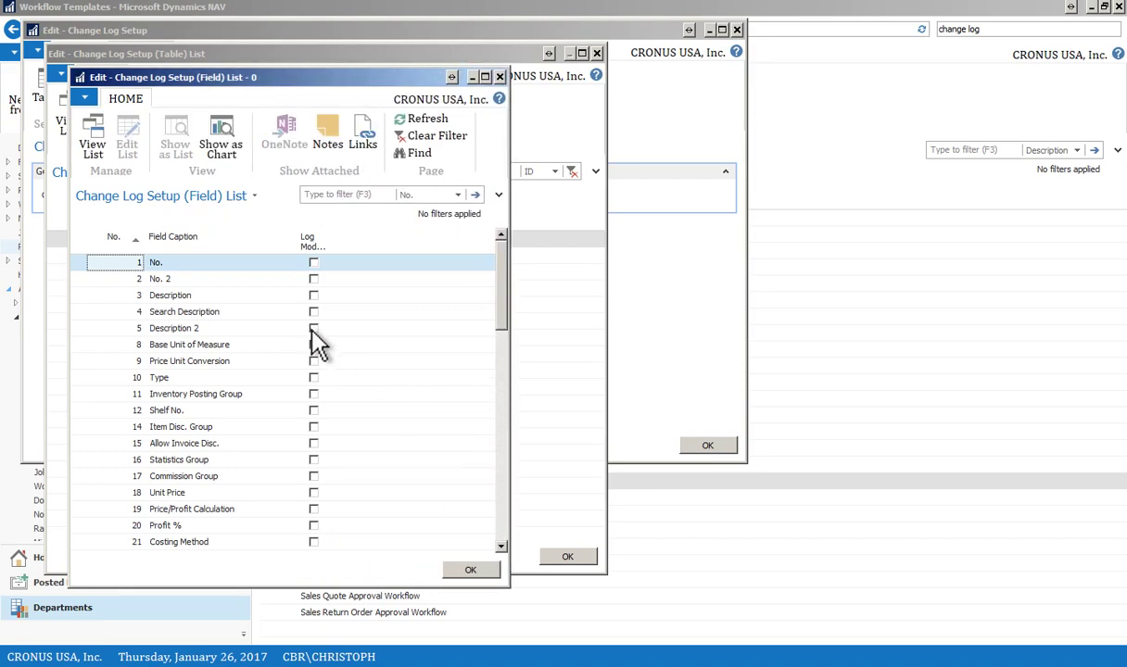
pyautogui.click(314, 295)
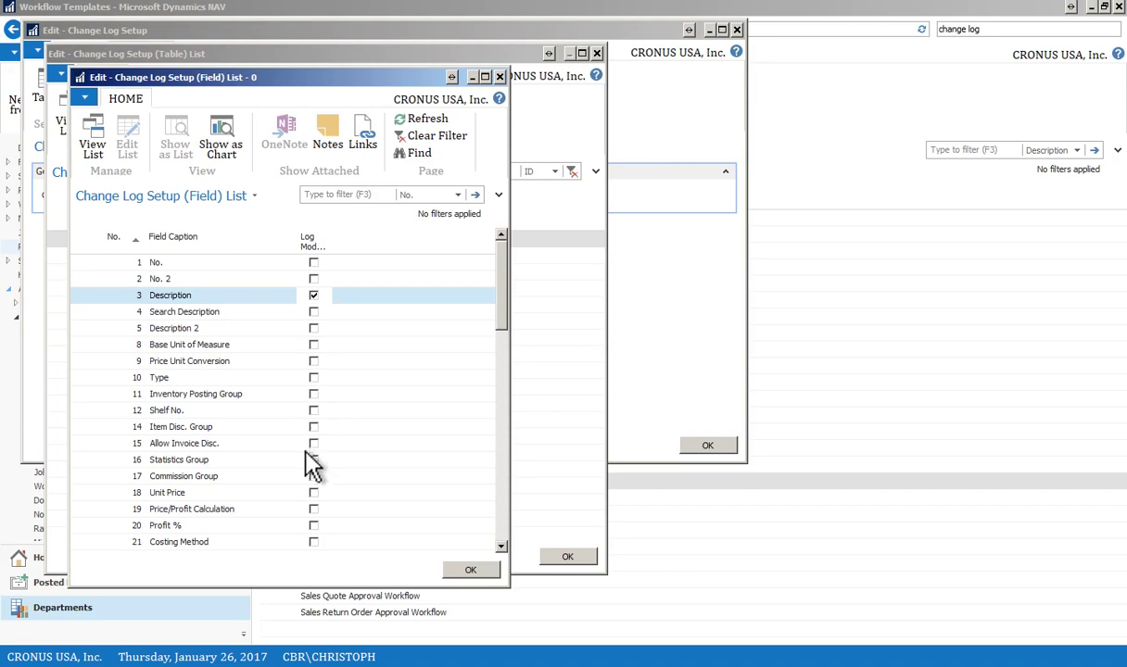
pyautogui.click(314, 493)
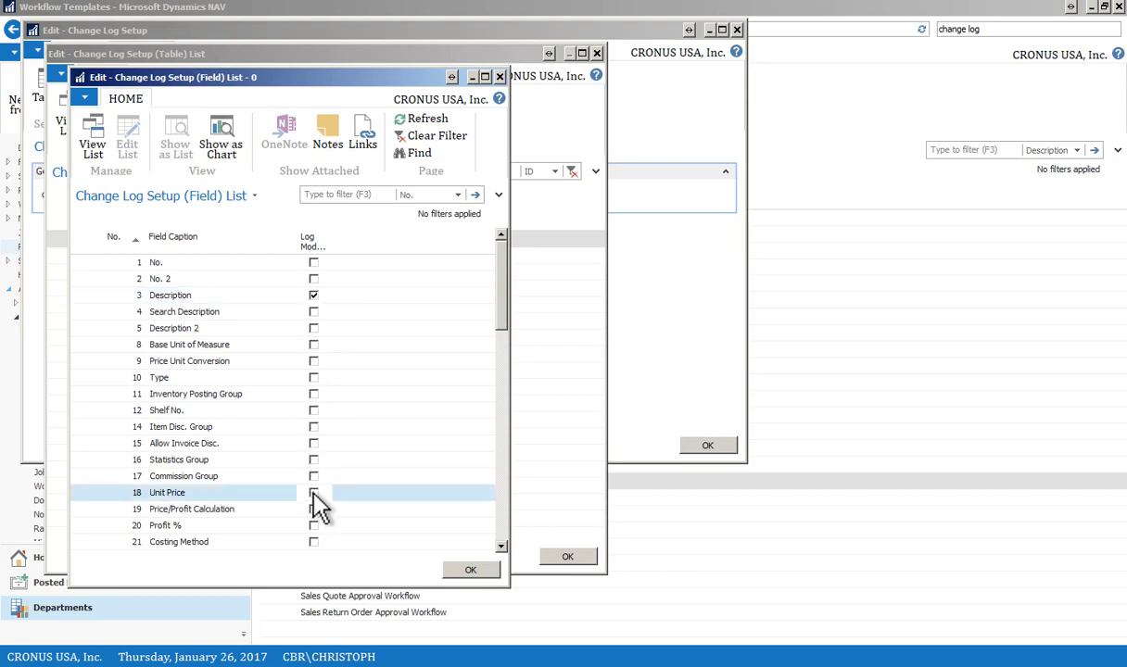
pyautogui.click(320, 542)
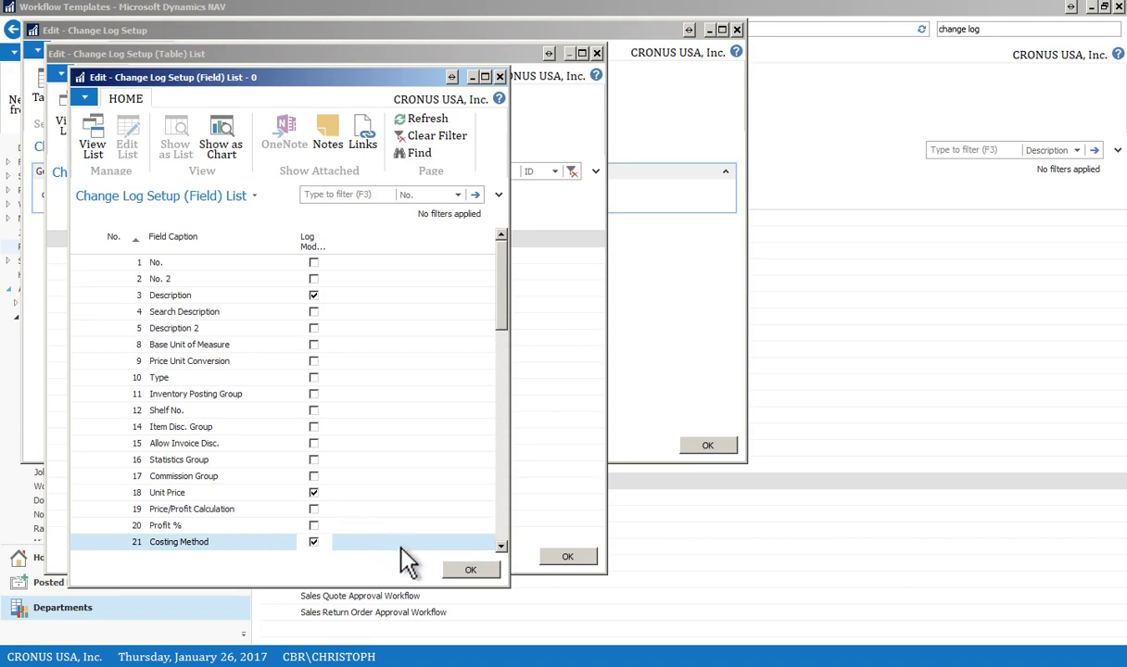
pyautogui.click(473, 570)
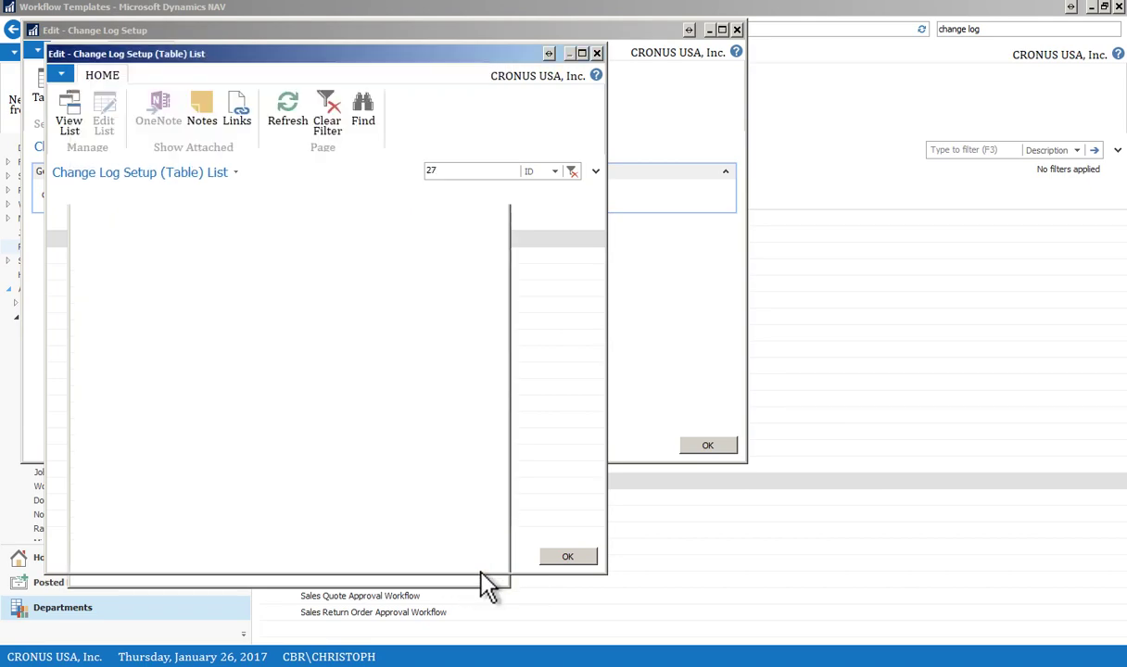
pyautogui.click(556, 556)
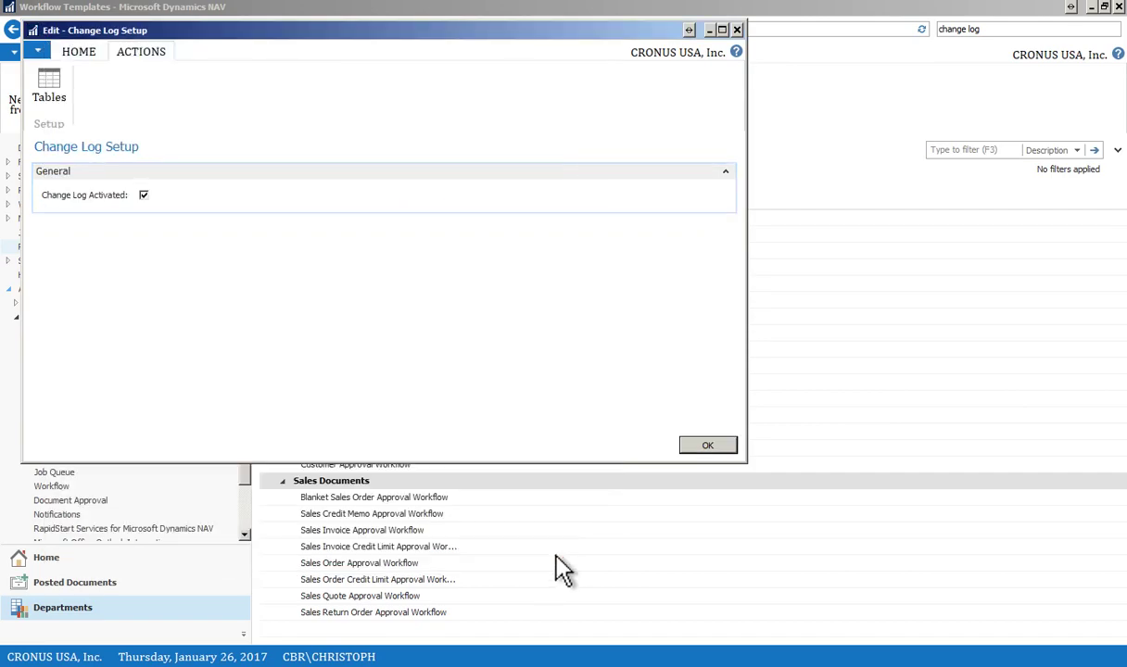
pyautogui.click(707, 447)
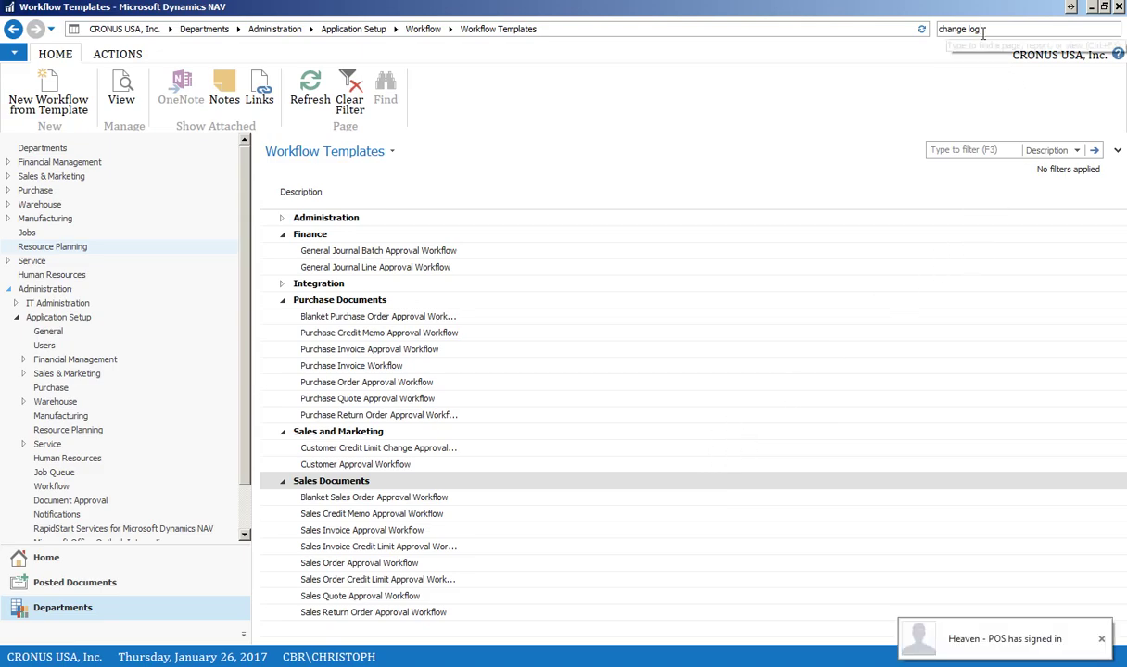
# Step: Search for "web services" and open the Web Services page under IT Administration
pyautogui.moveTo(983, 32); pyautogui.dragTo(923, 42)
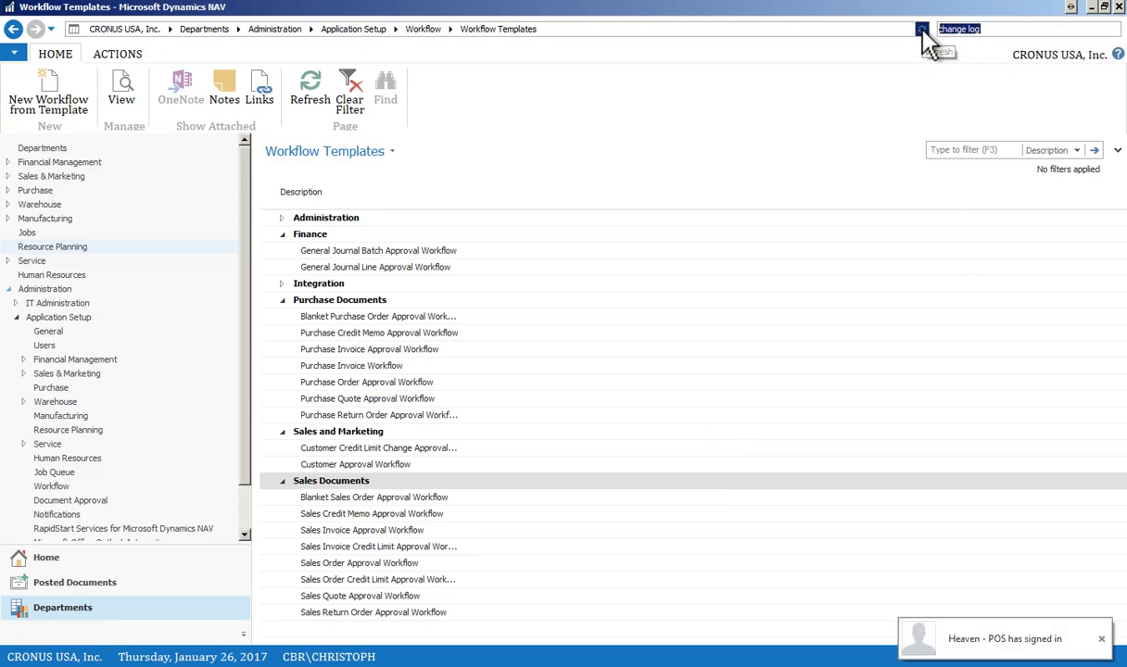
pyautogui.write('web servi')
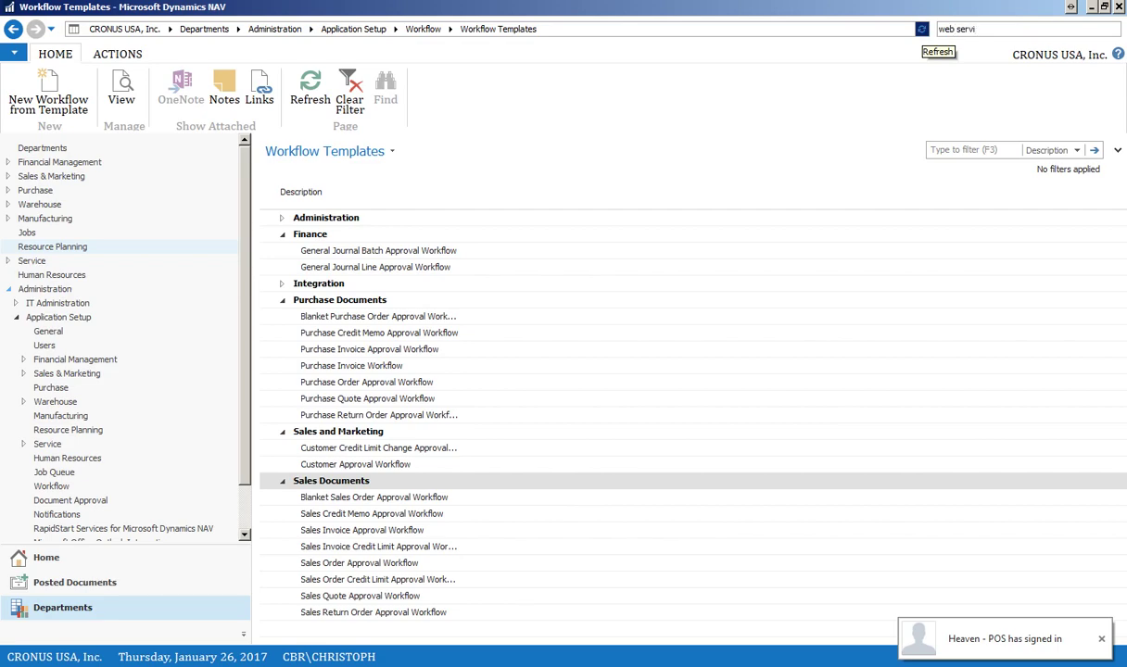
pyautogui.write('ces')
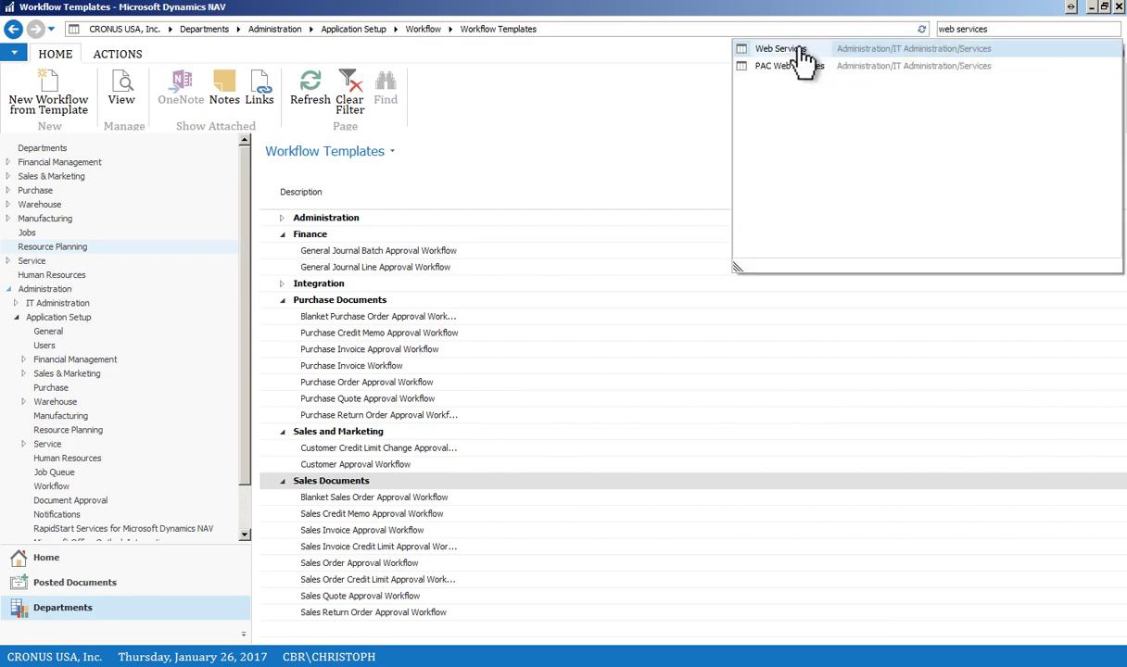
pyautogui.click(803, 53)
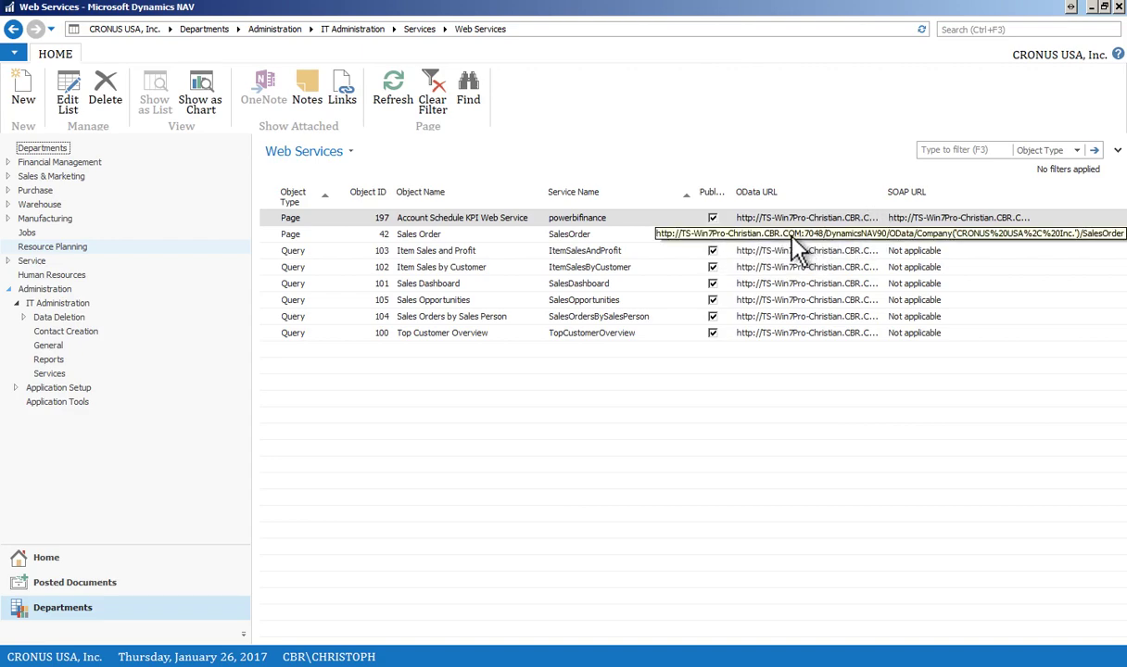
# Step: Add a new web service entry with object type Page and object ID 21, Customer Card
pyautogui.click(24, 97)
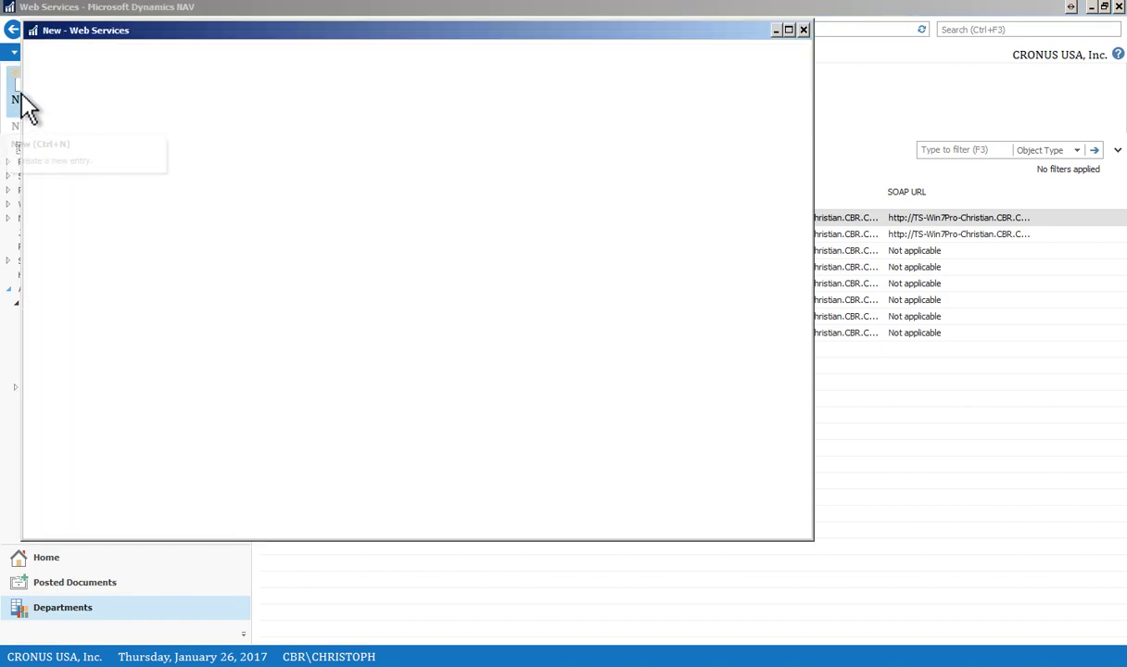
pyautogui.click(90, 215)
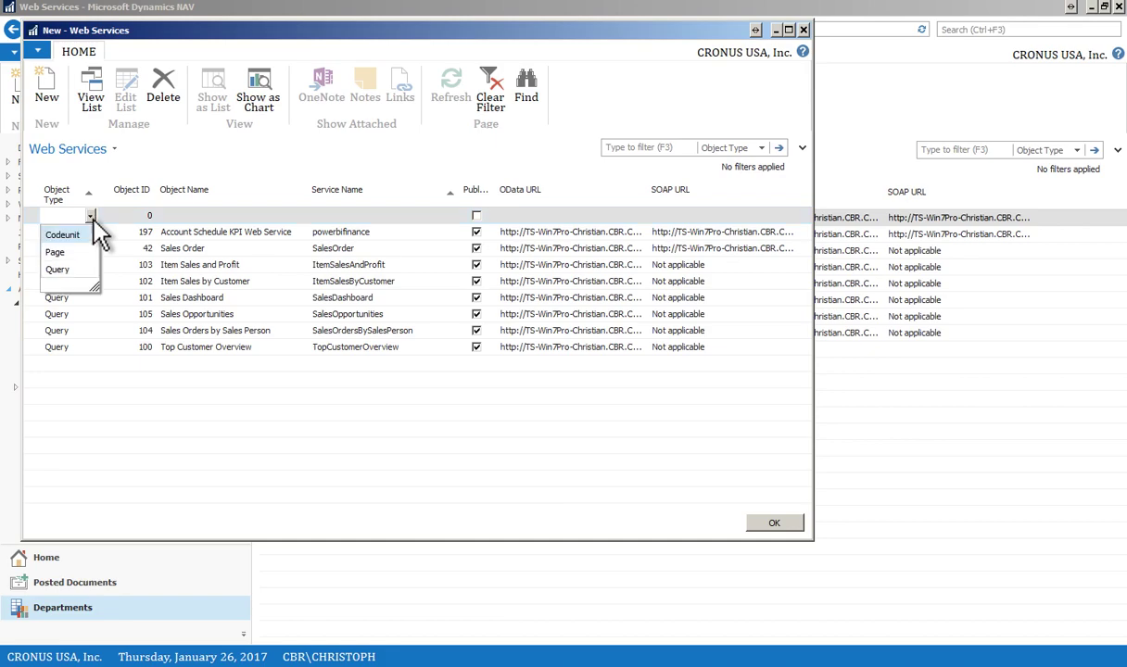
pyautogui.click(84, 253)
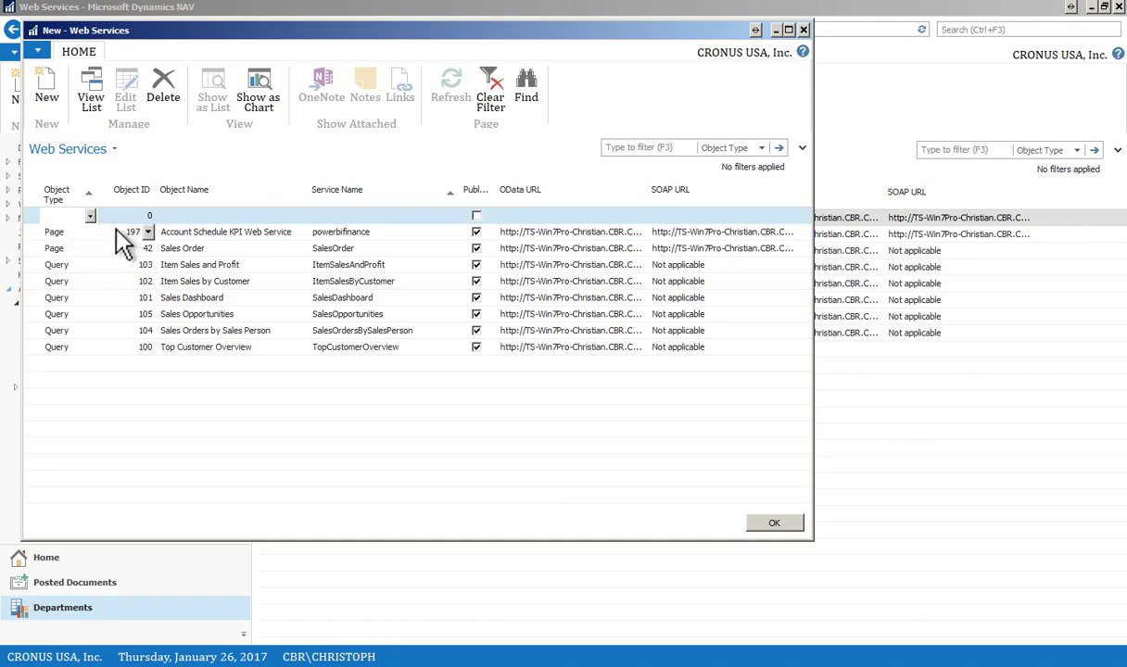
pyautogui.click(90, 215)
pyautogui.click(71, 254)
pyautogui.click(140, 215)
pyautogui.click(149, 215)
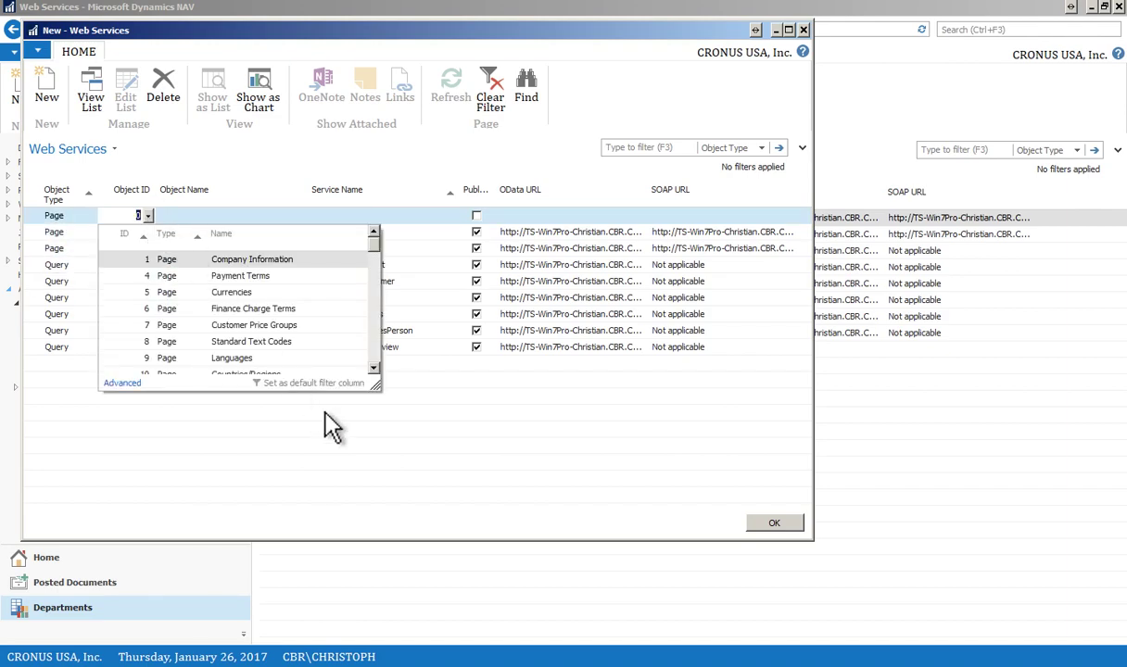
pyautogui.moveTo(375, 386); pyautogui.dragTo(684, 518)
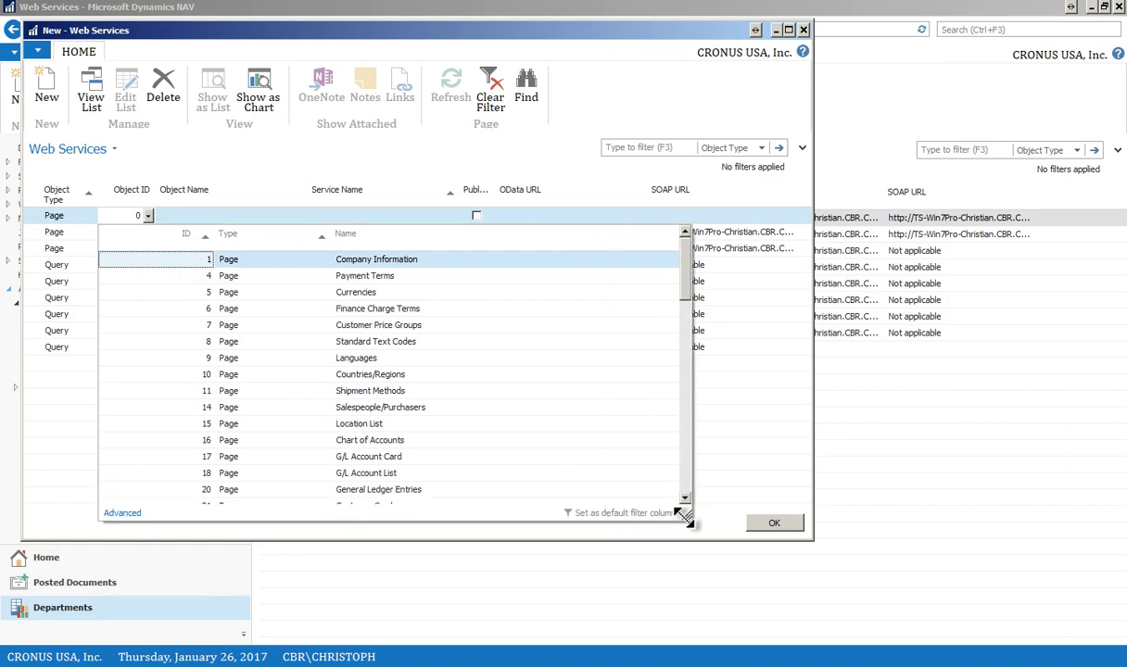
pyautogui.scroll(-2, 472, 426)
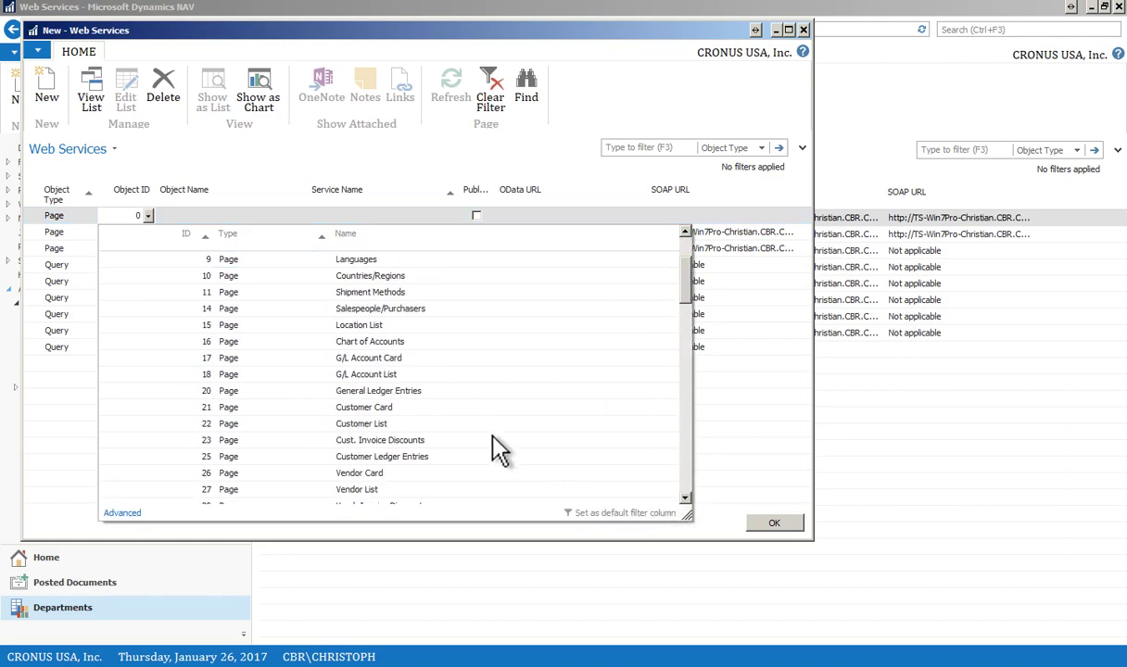
pyautogui.click(369, 413)
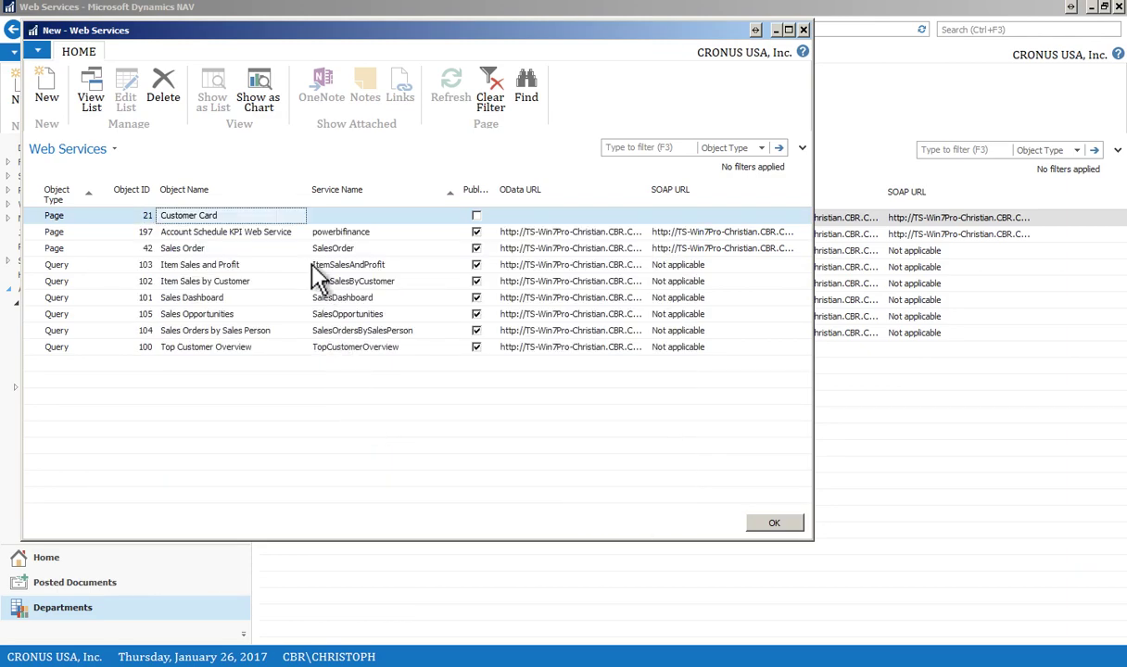
# Step: Name the new Customer Card web service CusteomrService and publish it
pyautogui.press('Tab')
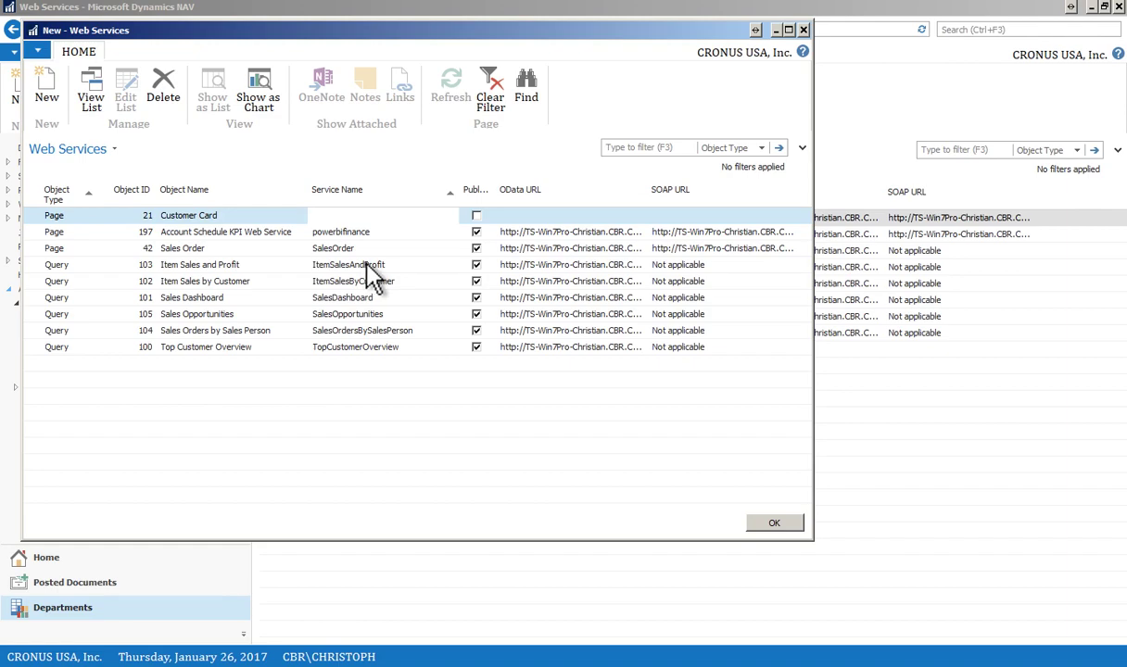
pyautogui.write('CusteomrService')
pyautogui.press('Tab')
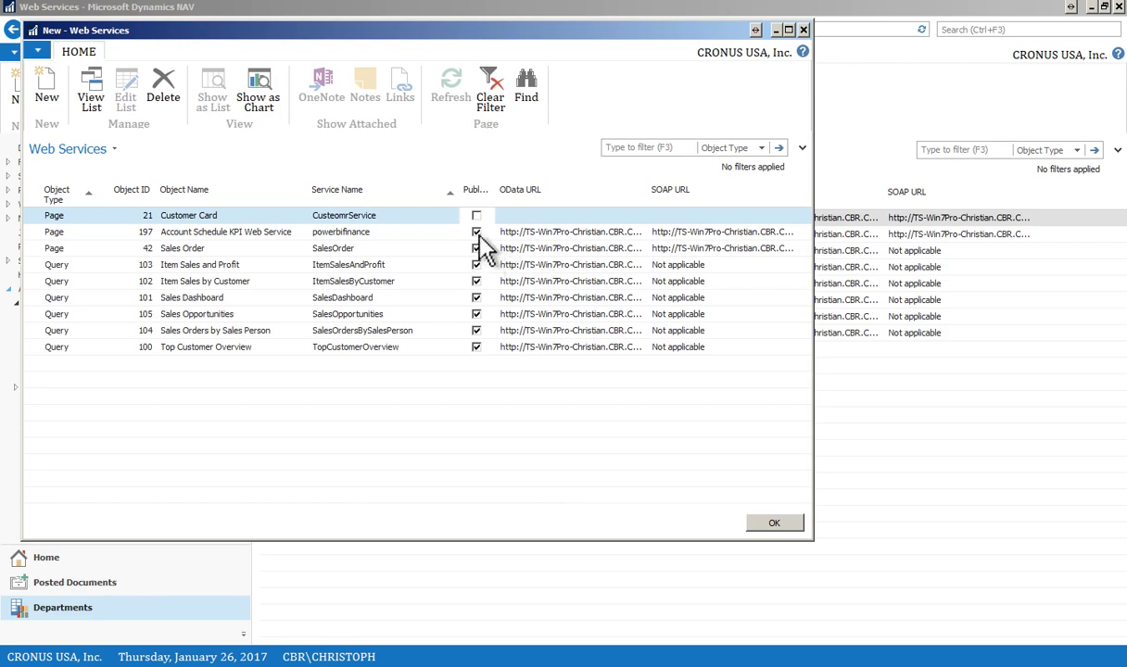
pyautogui.click(475, 215)
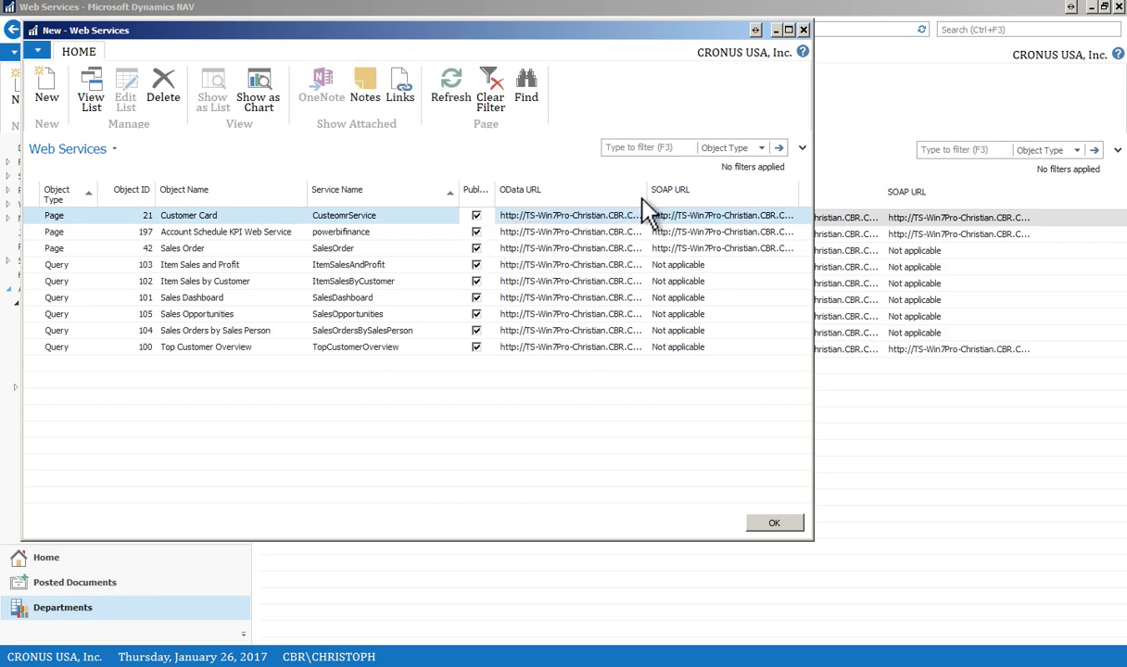
# Step: Widen the OData URL column to view the Customer Card service's address, and close the web service entry window
pyautogui.moveTo(647, 191); pyautogui.dragTo(772, 191)
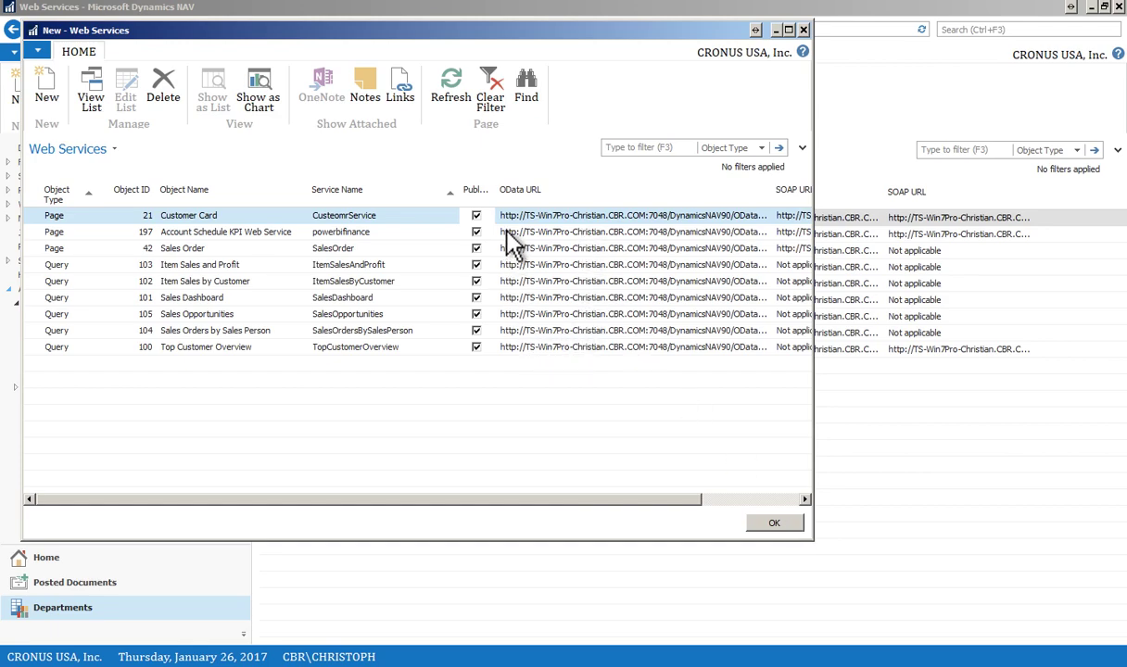
pyautogui.click(540, 222)
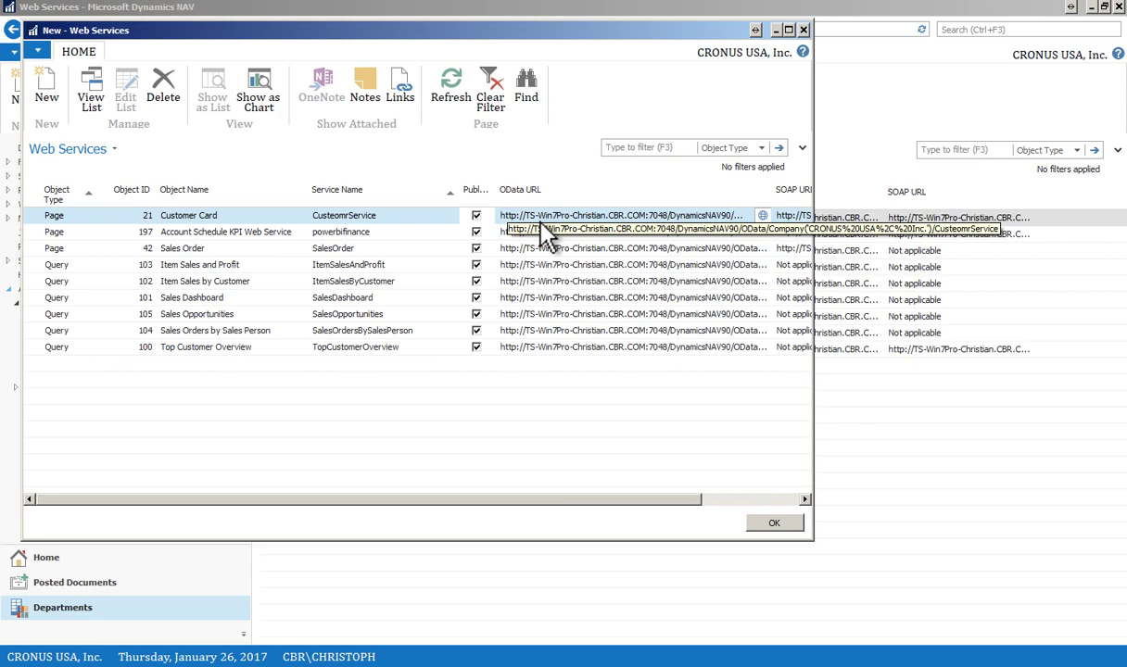
pyautogui.click(769, 523)
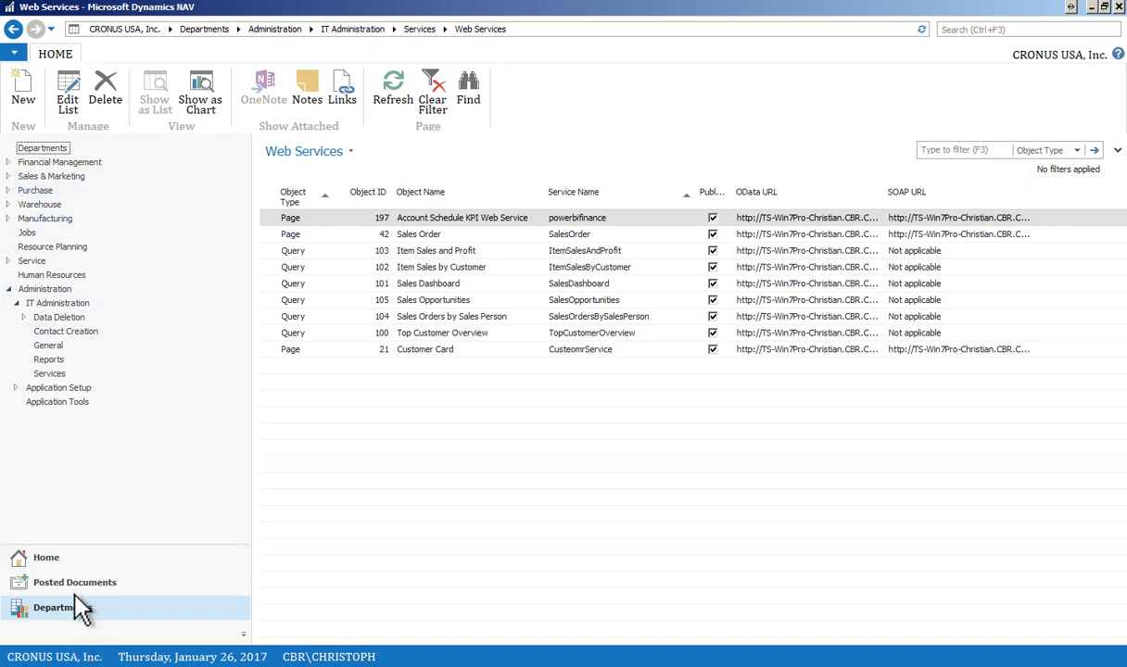
# Step: Open the Customers list from Order Processing in Sales & Marketing and open the card of Spotsmeyer's Furnishings
pyautogui.click(8, 176)
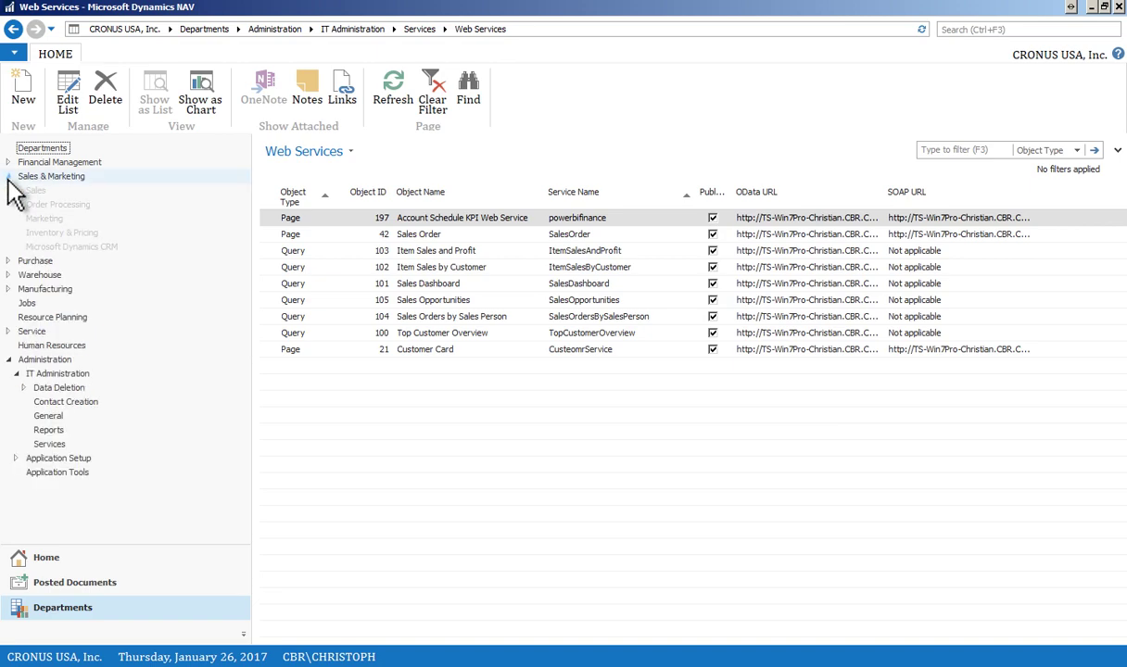
pyautogui.click(52, 204)
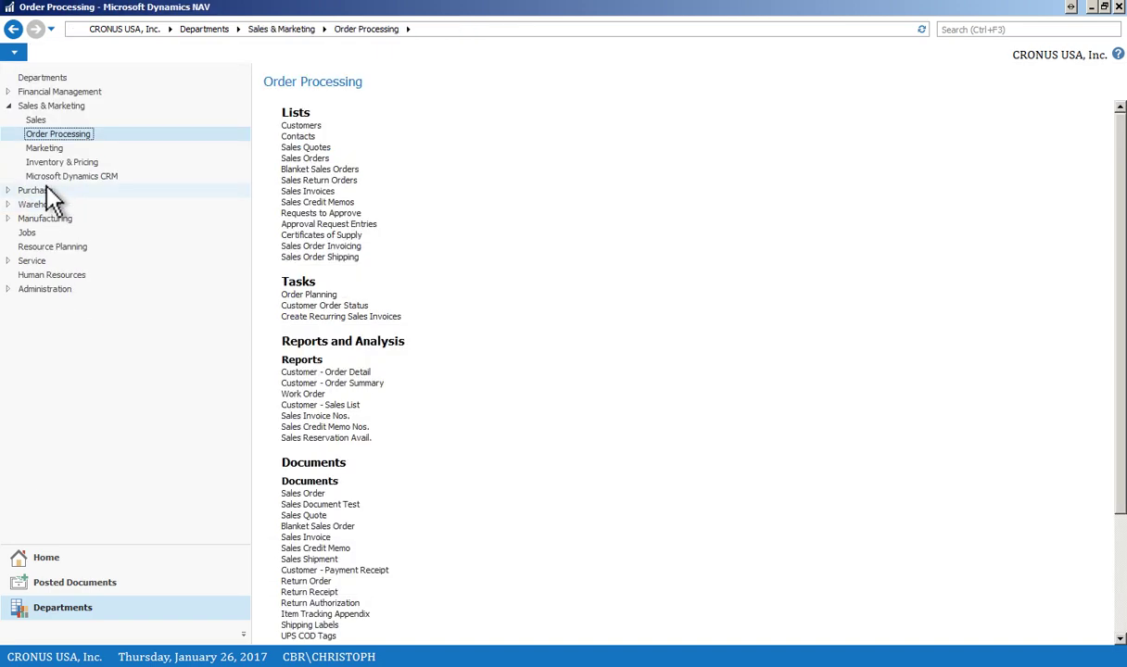
pyautogui.click(315, 126)
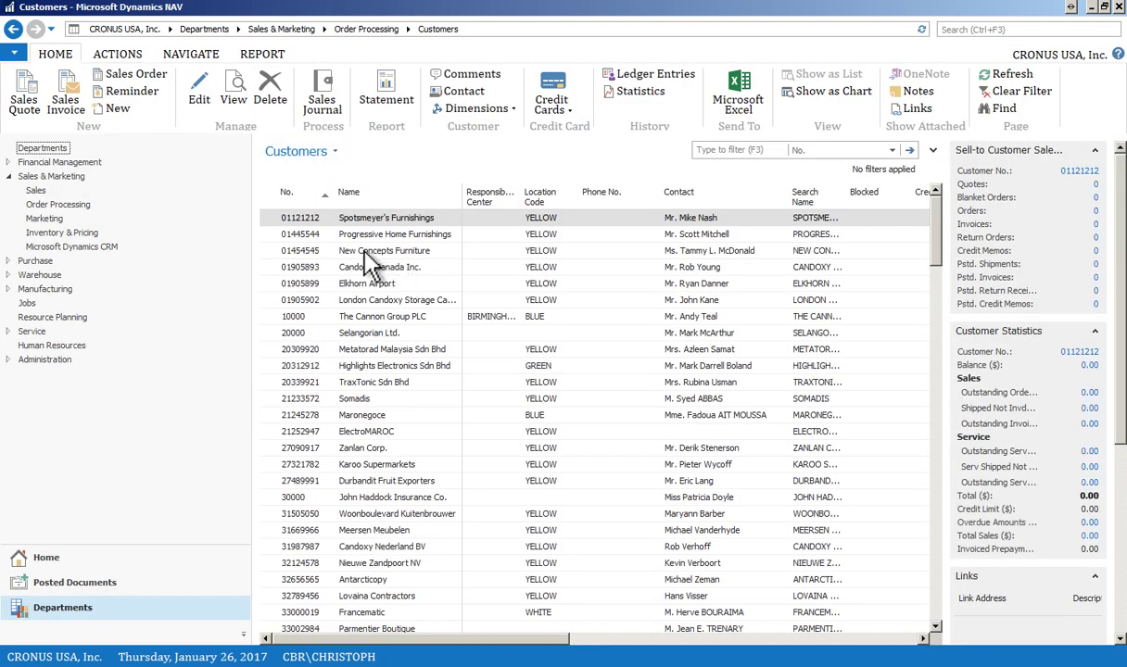
pyautogui.doubleClick(273, 217)
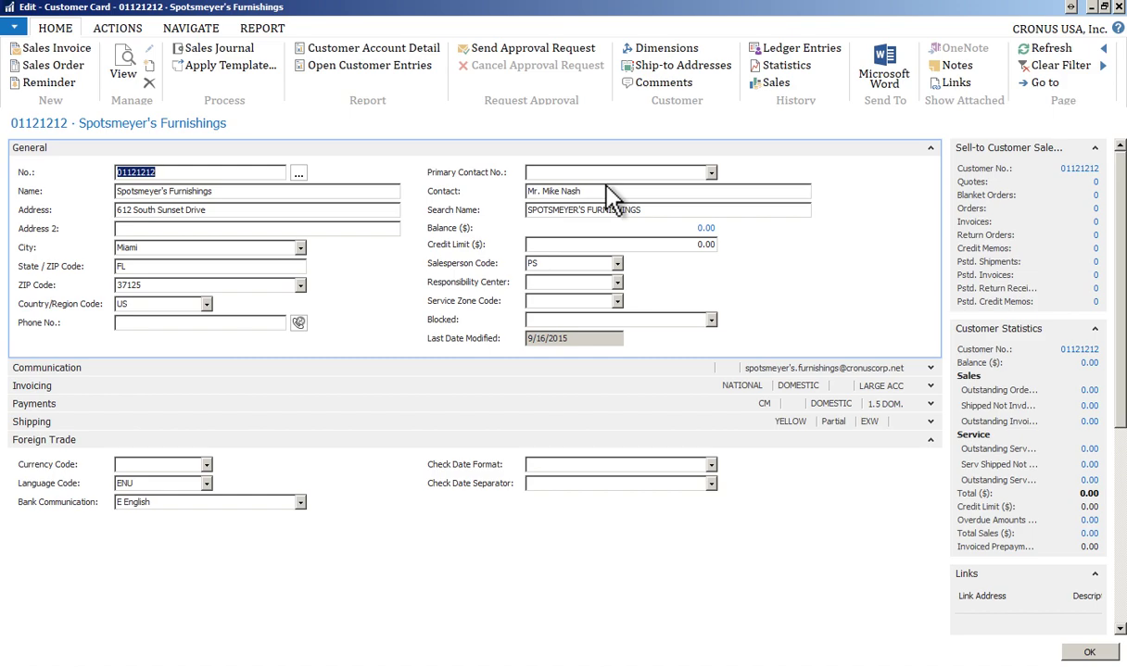
# Step: Review the General and Communication details of the customer card, and expand the Invoicing section to read its fields
pyautogui.click(546, 285)
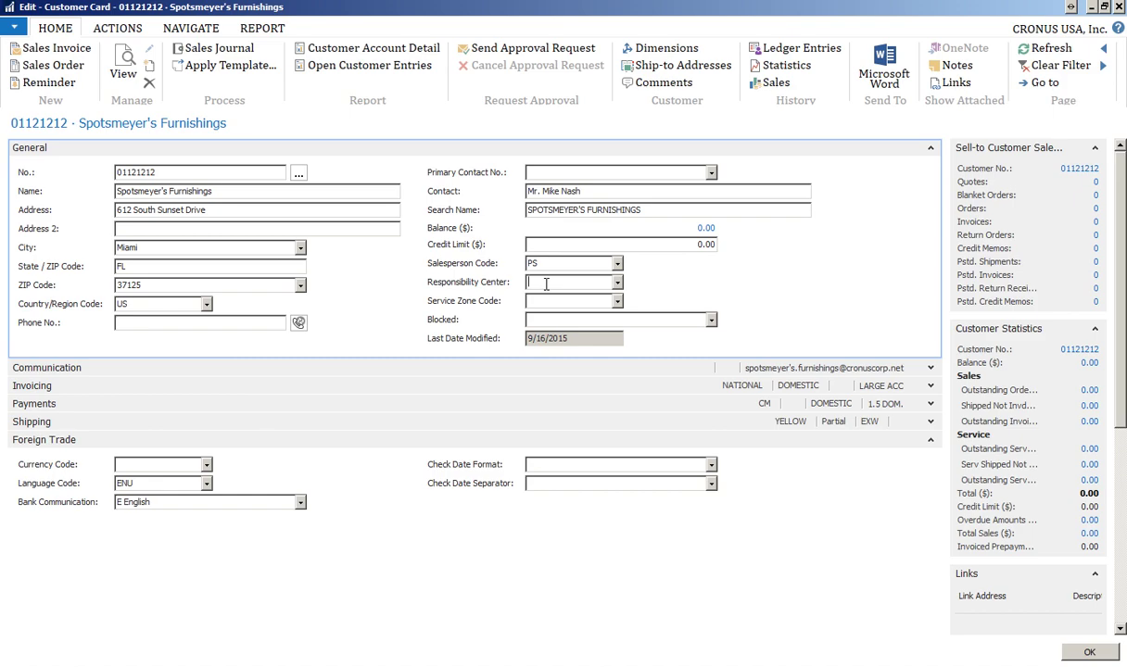
pyautogui.click(544, 284)
pyautogui.click(931, 368)
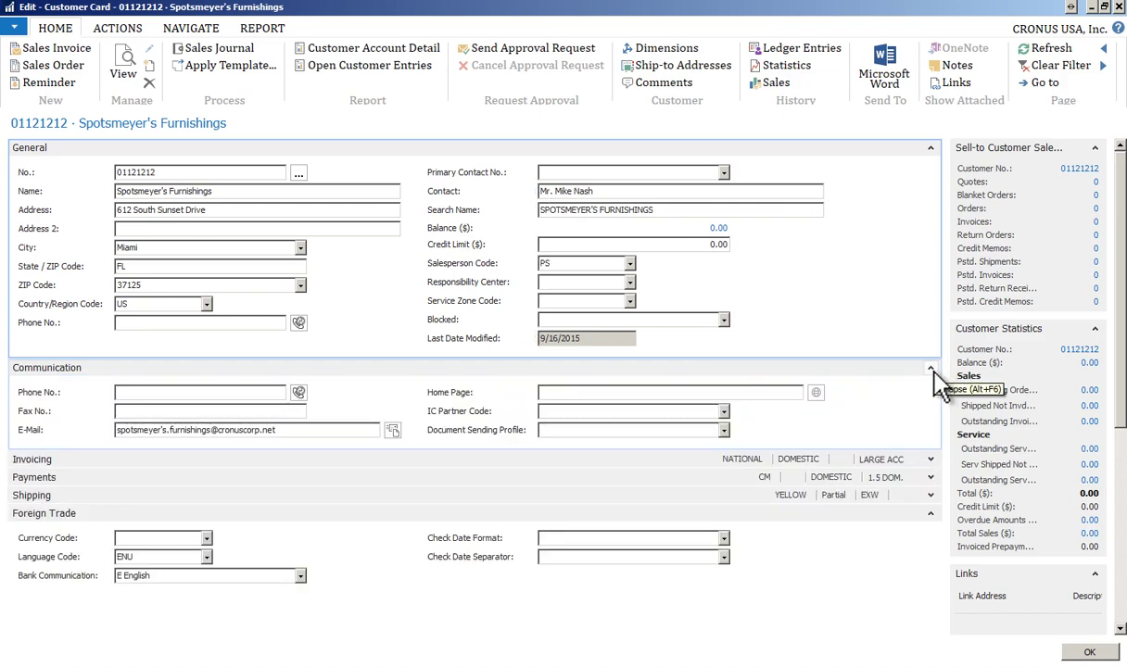
pyautogui.click(931, 370)
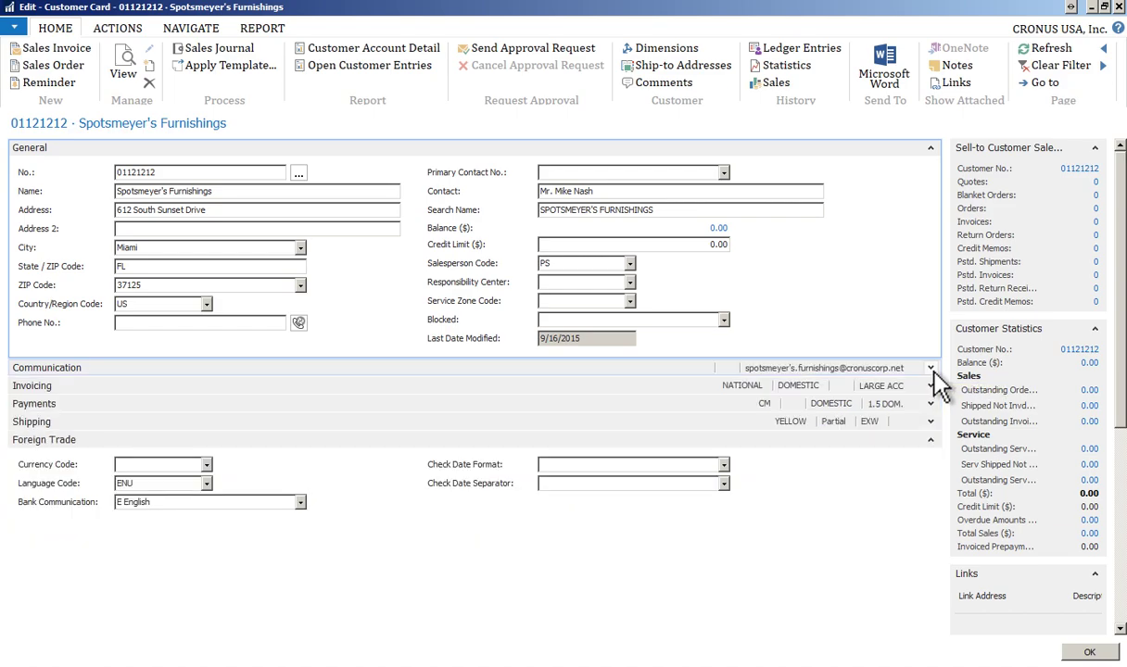
pyautogui.click(932, 387)
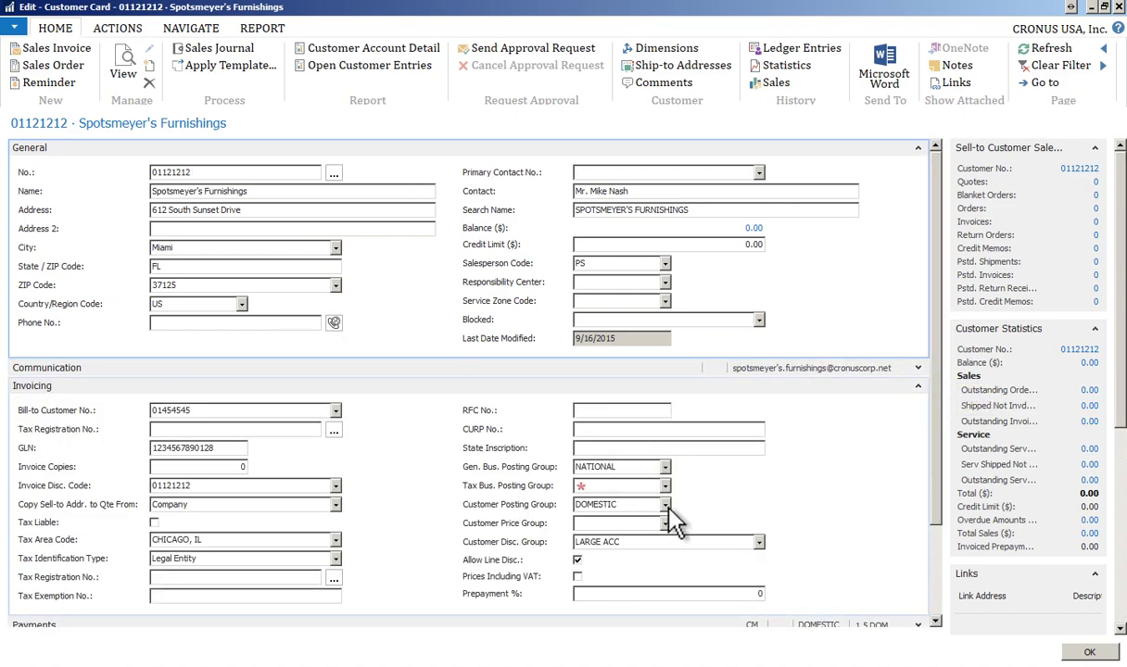
pyautogui.scroll(-3, 684, 508)
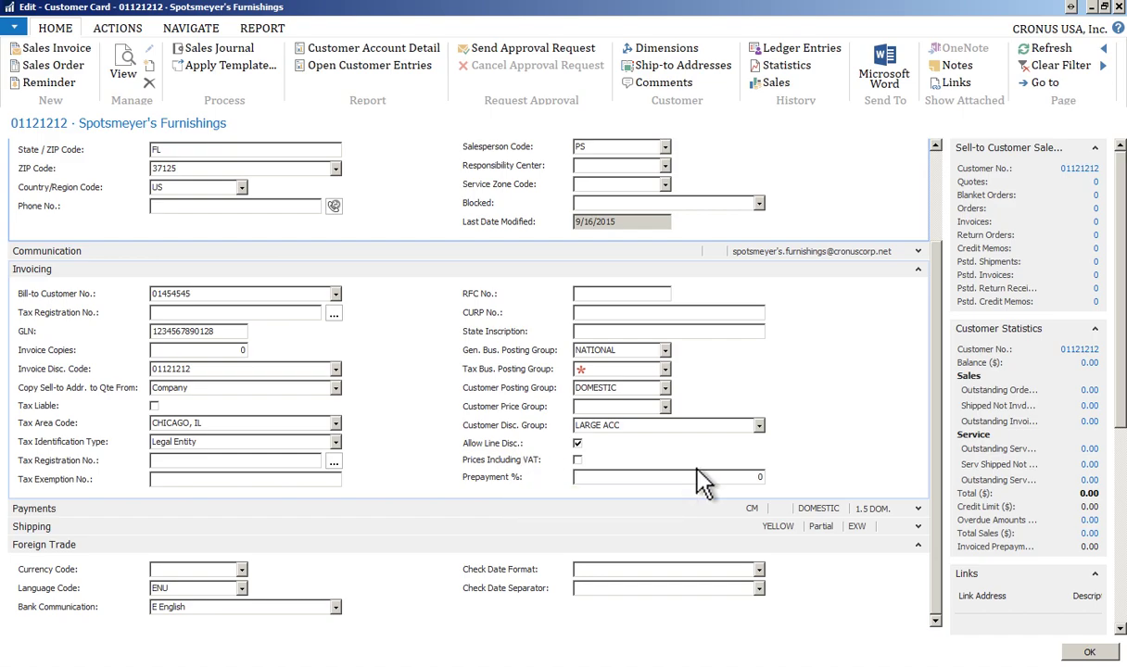
# Step: Examine the customer's Payments section, including the available payment terms and payment method codes, keeping CM as the payment terms, and collapse the section
pyautogui.click(916, 508)
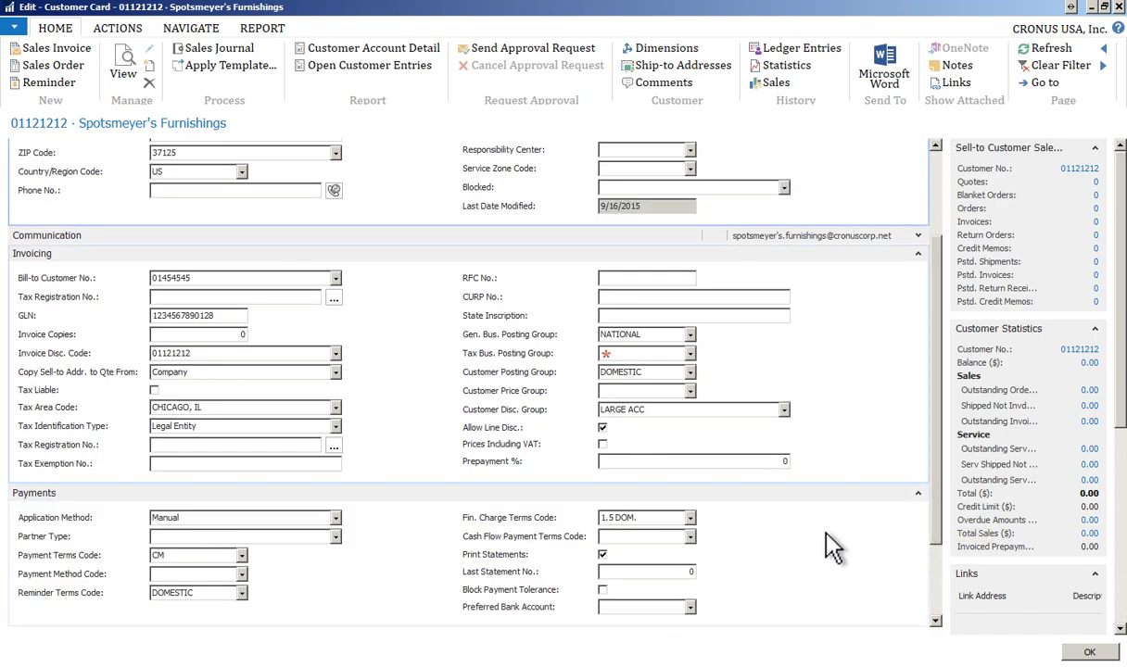
pyautogui.click(935, 620)
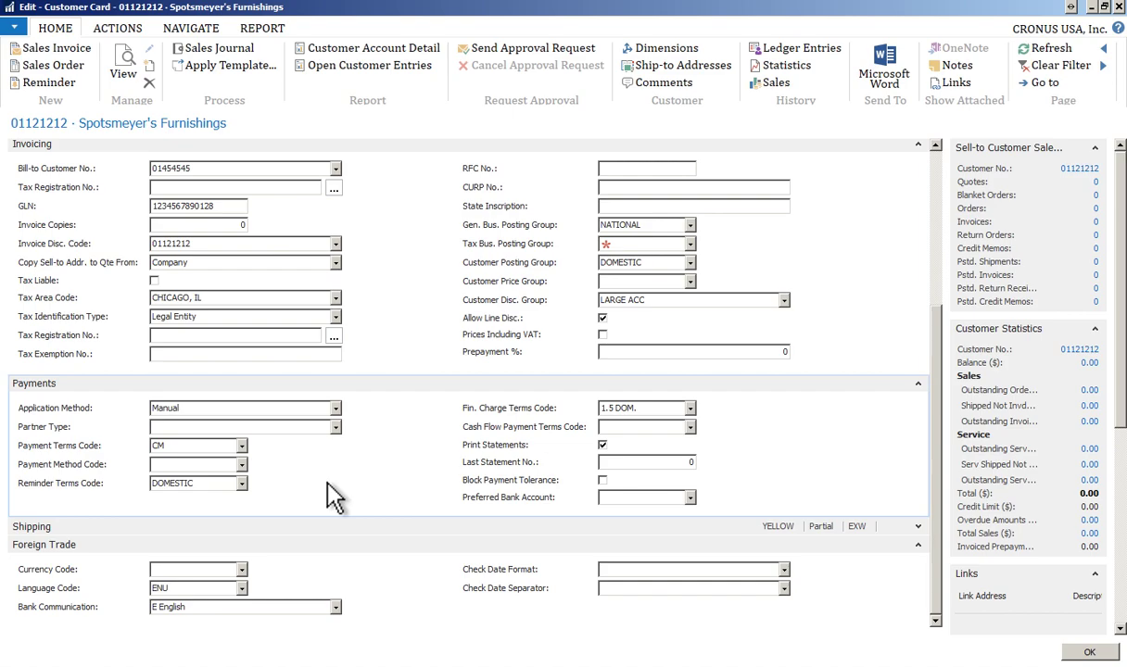
pyautogui.click(241, 448)
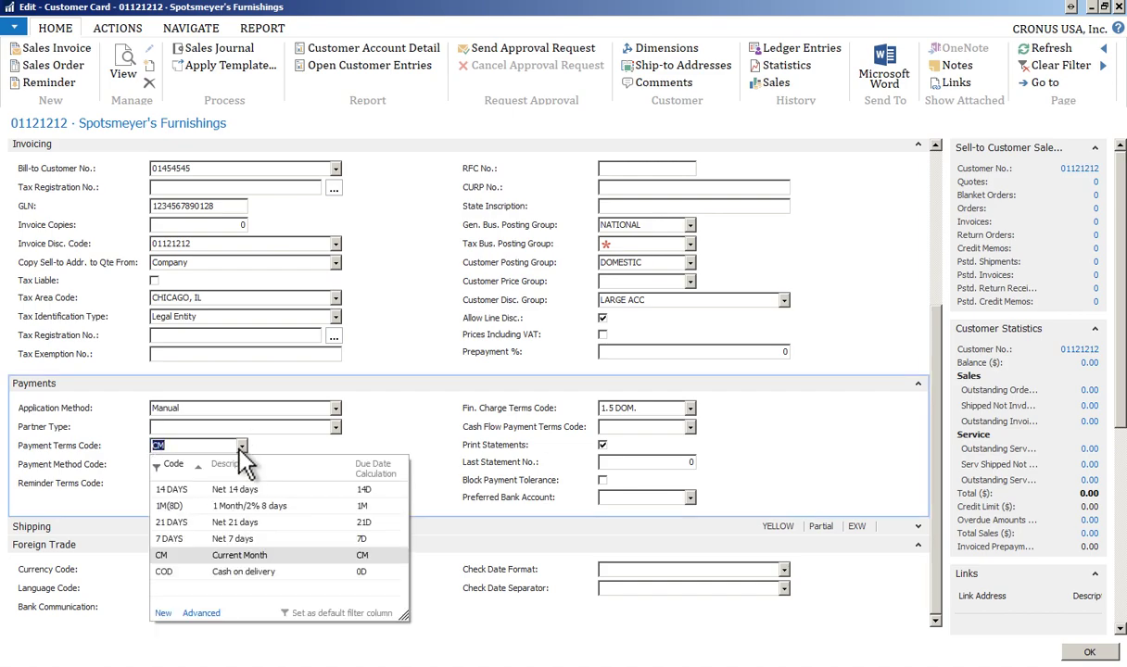
pyautogui.click(237, 556)
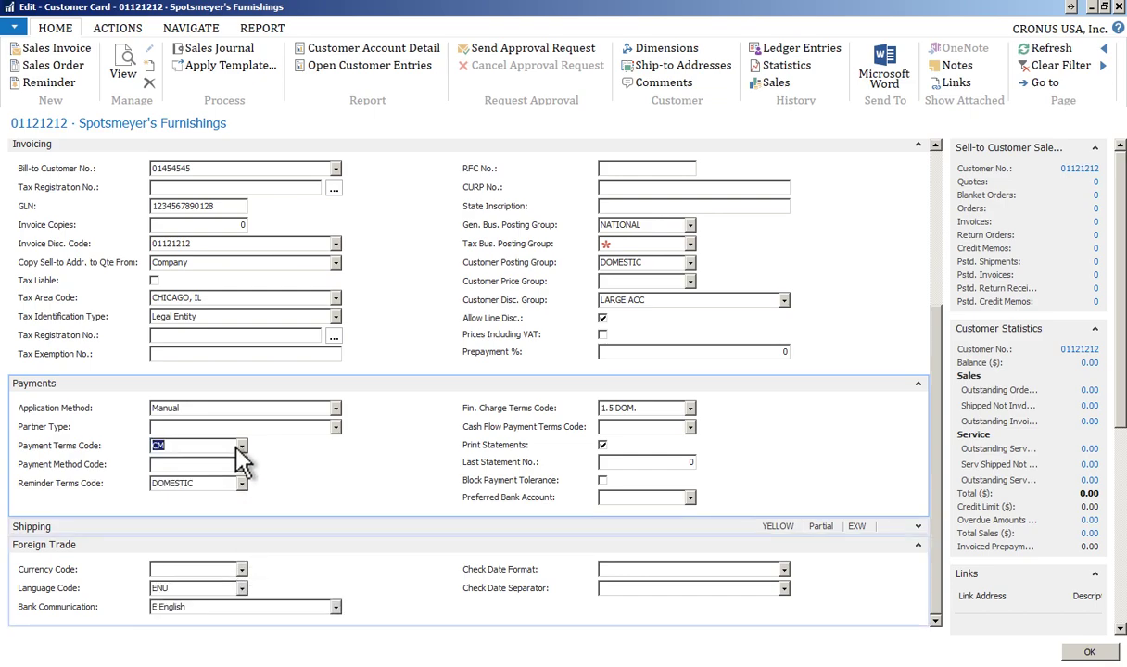
pyautogui.click(241, 464)
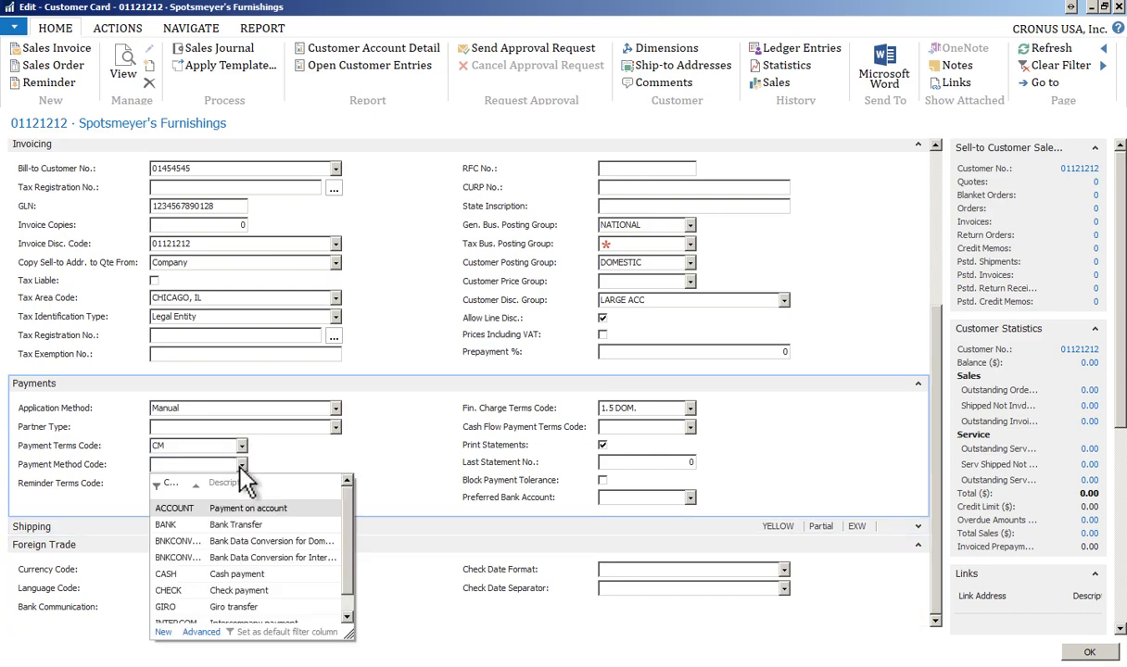
pyautogui.moveTo(352, 636); pyautogui.dragTo(480, 645)
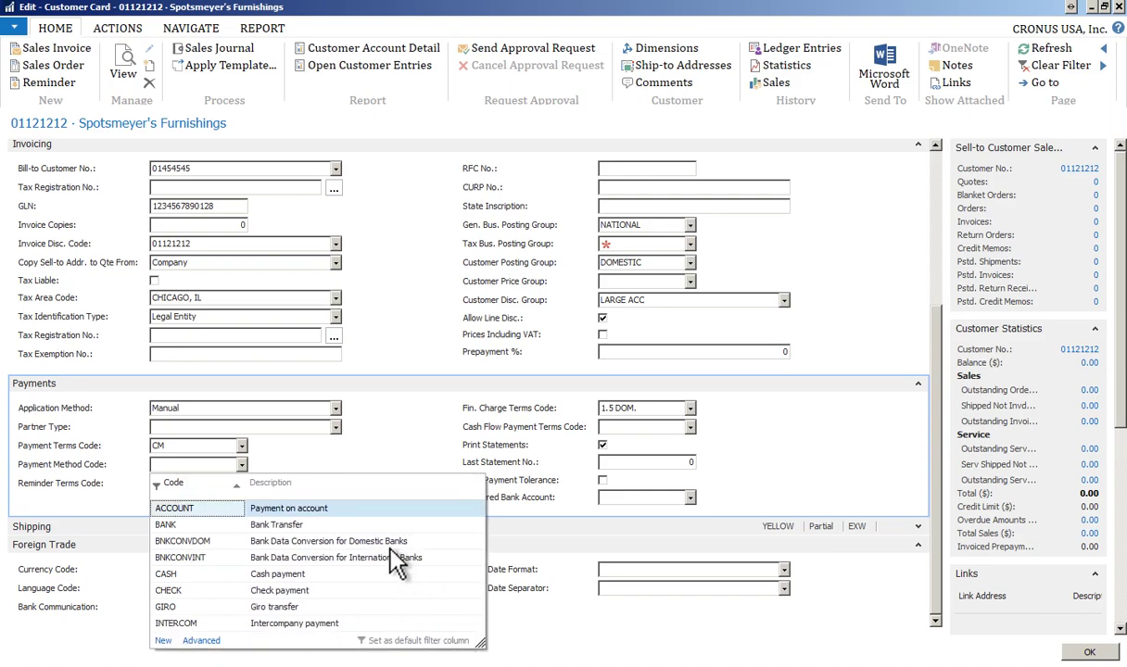
pyautogui.click(332, 437)
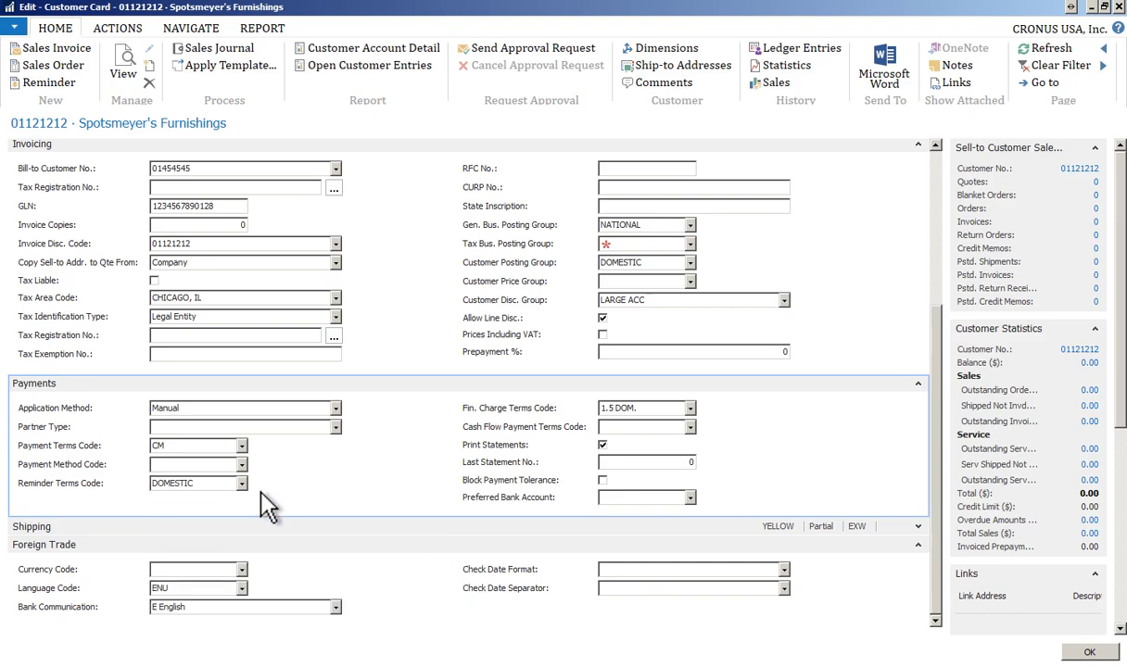
pyautogui.click(615, 428)
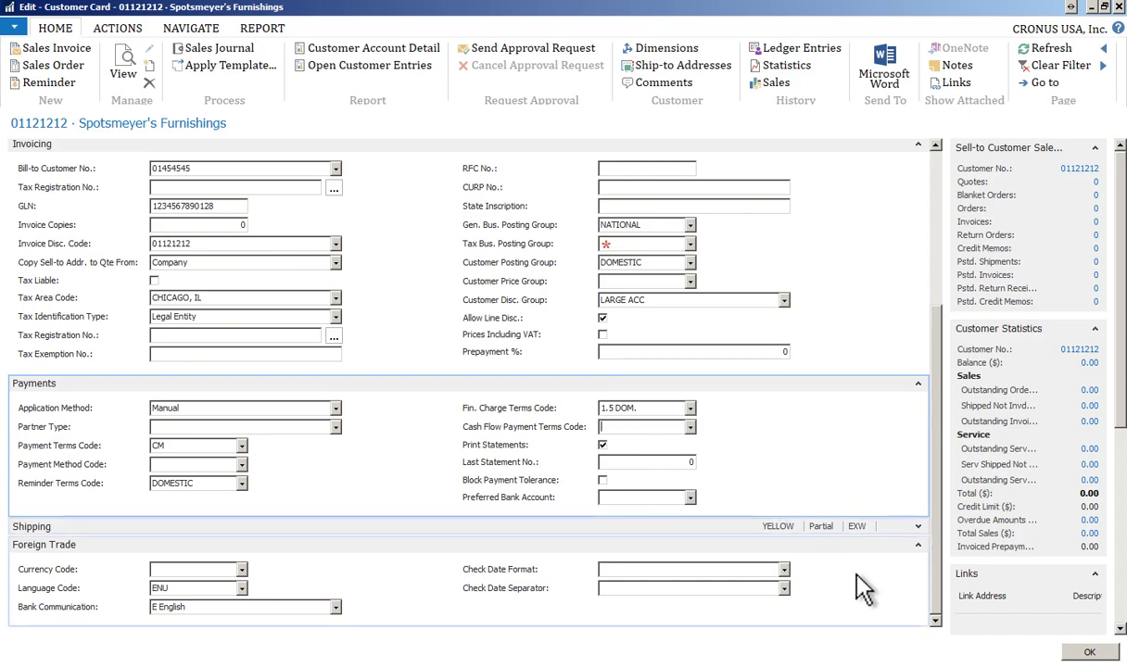
pyautogui.click(918, 384)
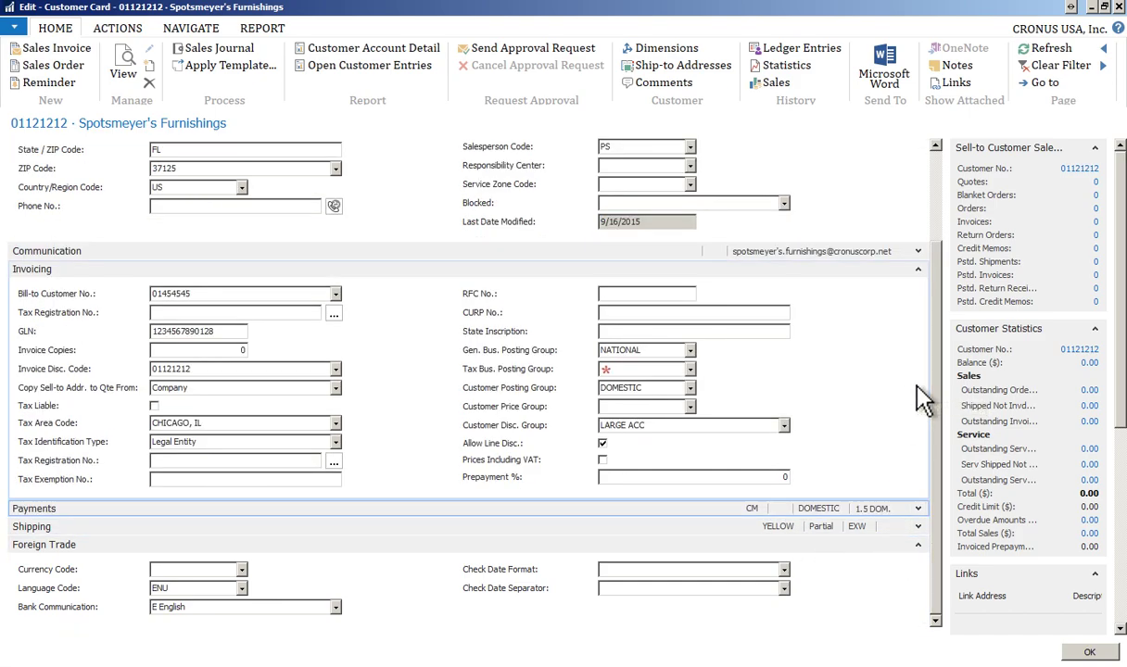
# Step: Expand the customer's Shipping section, look through the shipping agent choices and set the shipping agent code to UPS
pyautogui.click(915, 526)
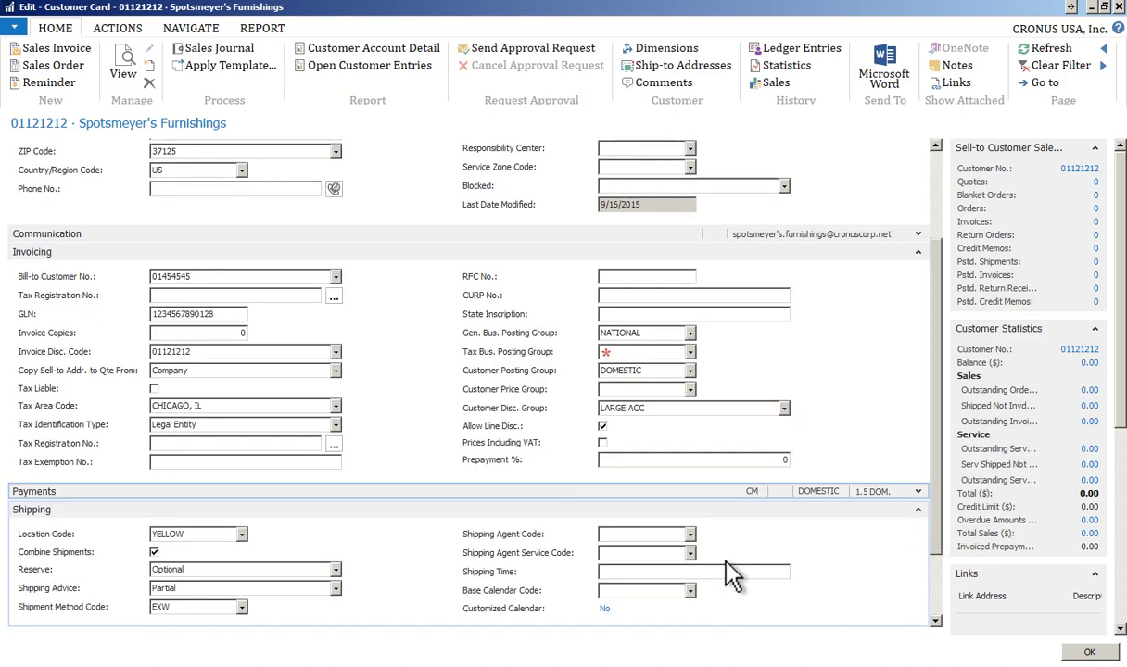
pyautogui.click(935, 622)
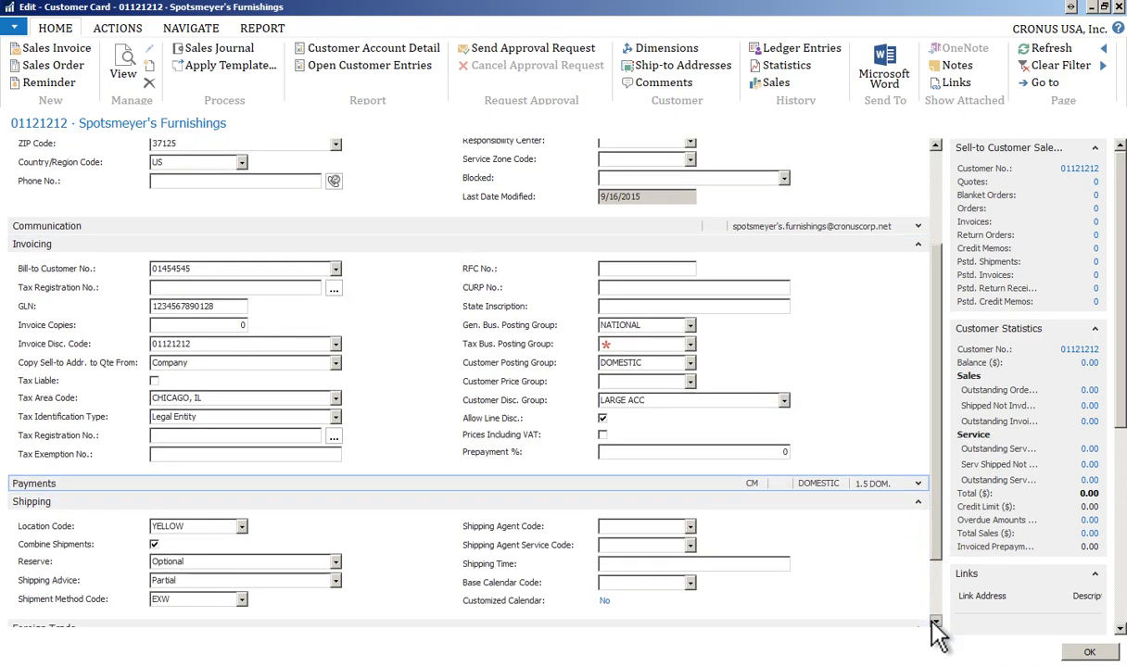
pyautogui.scroll(-4, 935, 622)
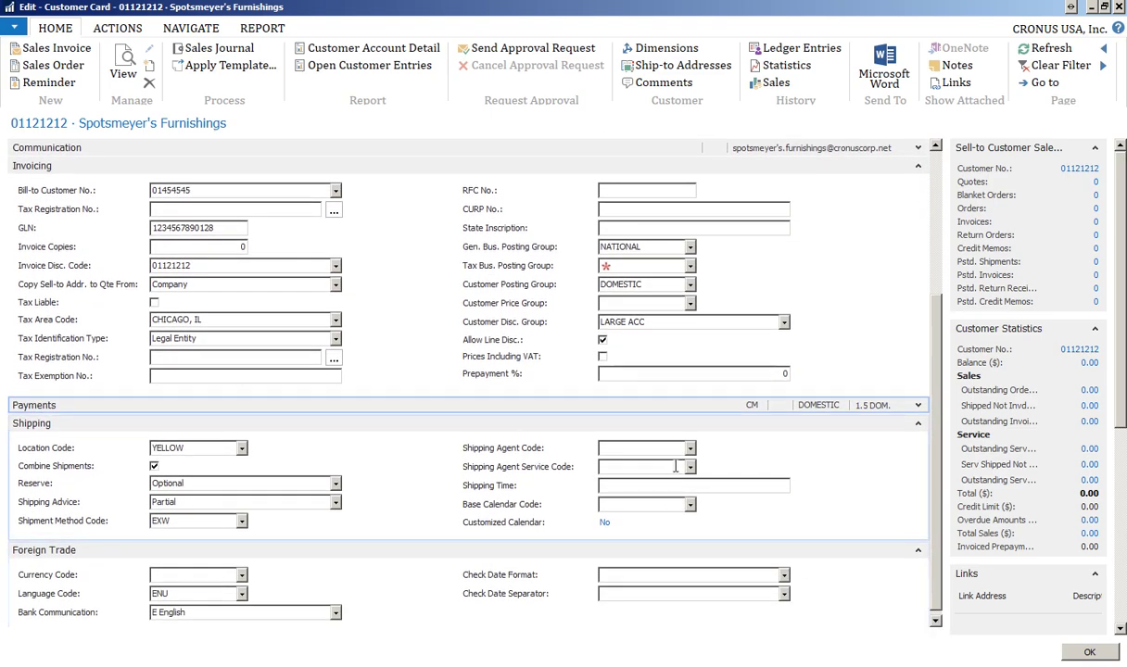
pyautogui.click(691, 451)
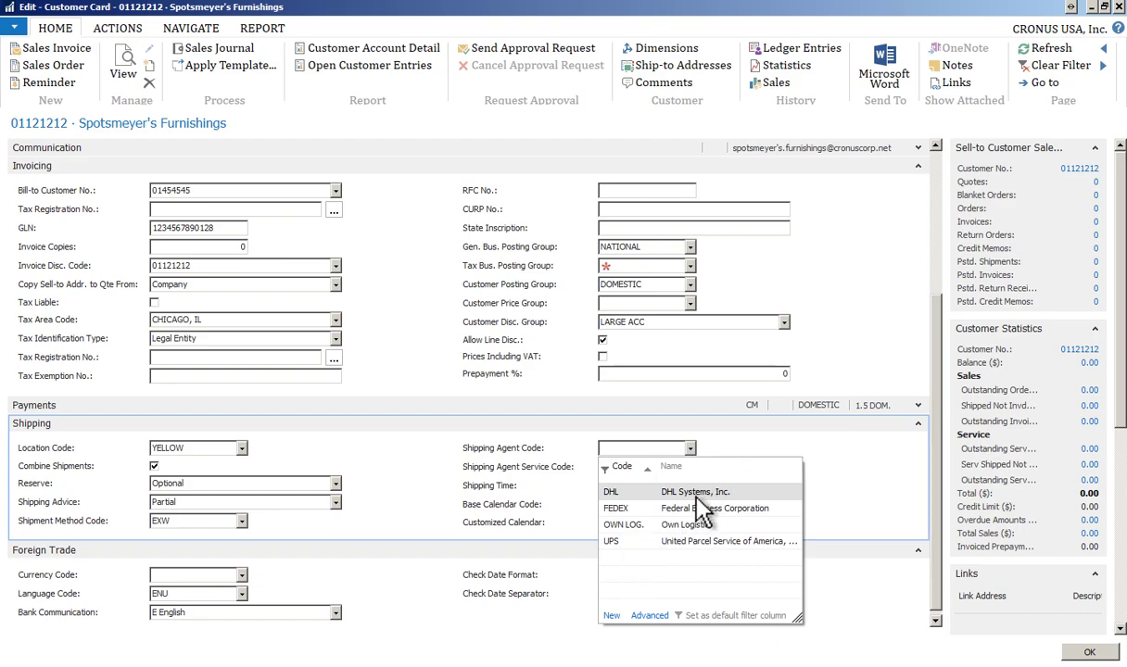
pyautogui.press('Escape')
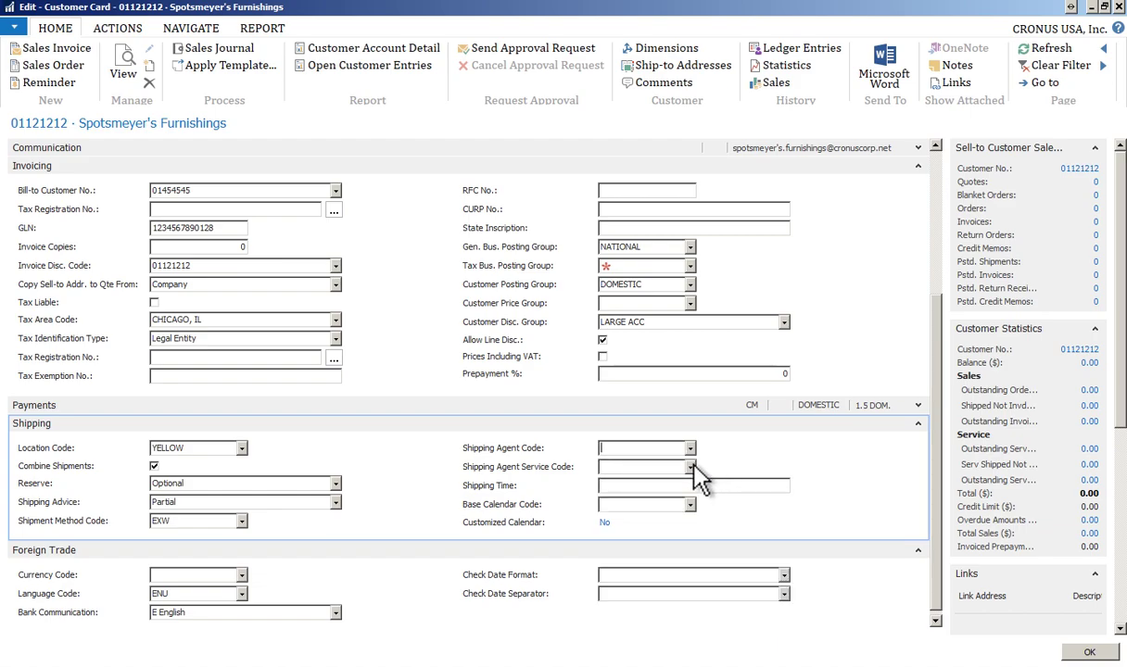
pyautogui.click(691, 467)
pyautogui.press('Escape')
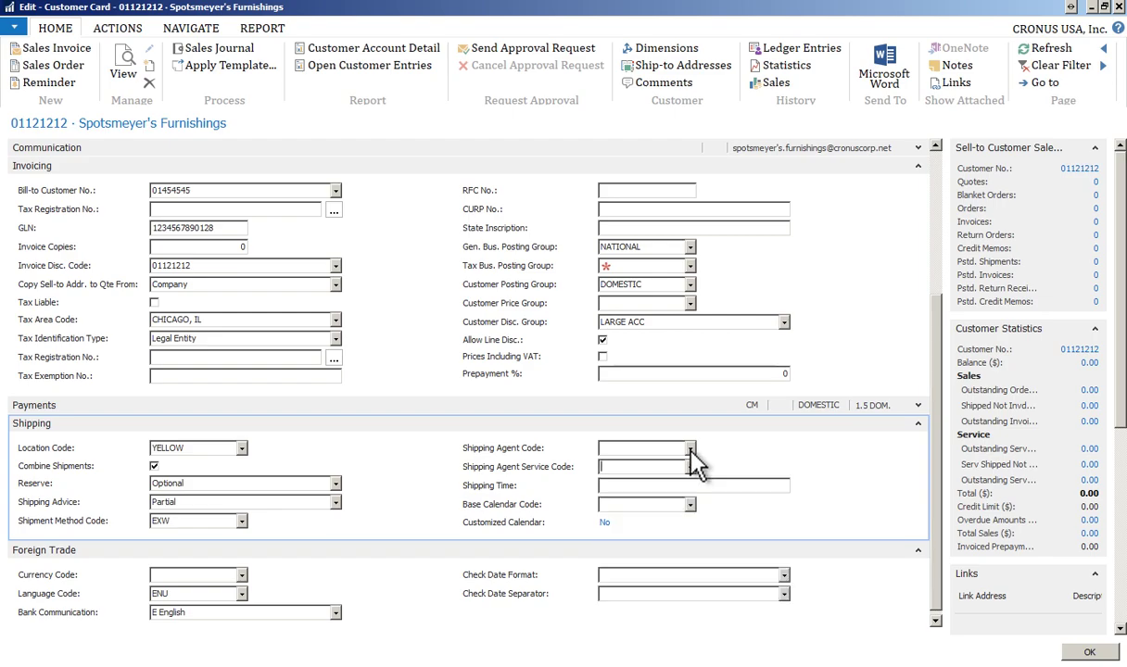
pyautogui.click(691, 448)
pyautogui.click(626, 541)
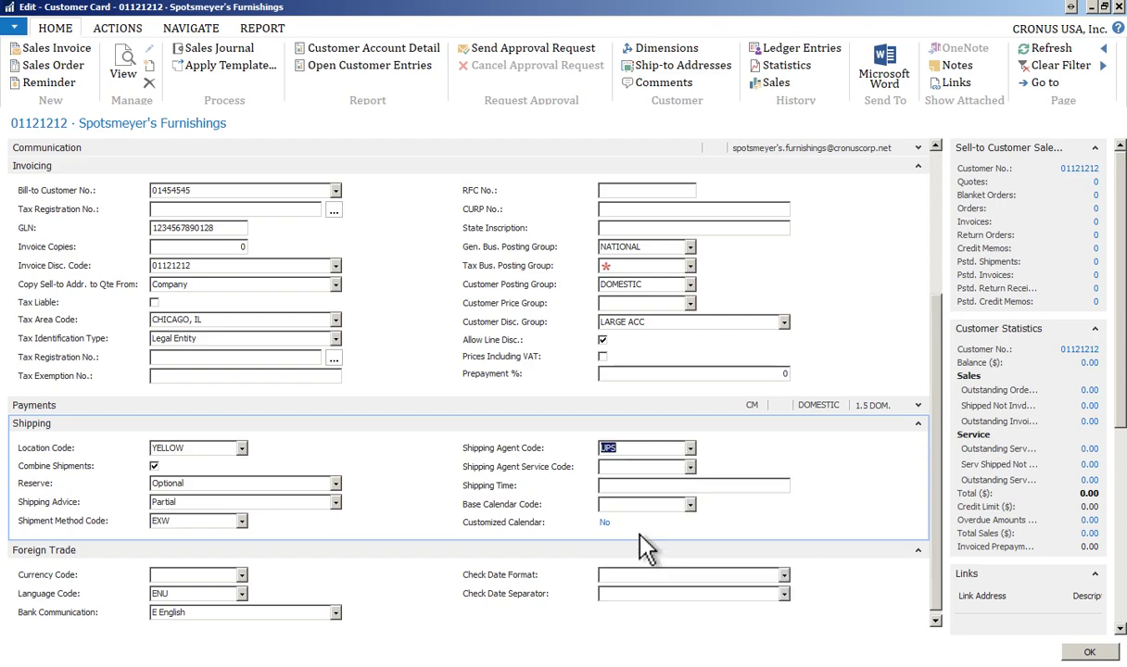
# Step: Check the service codes available for the shipping agent, leave that field blank, and set the shipping time to 3D
pyautogui.click(689, 468)
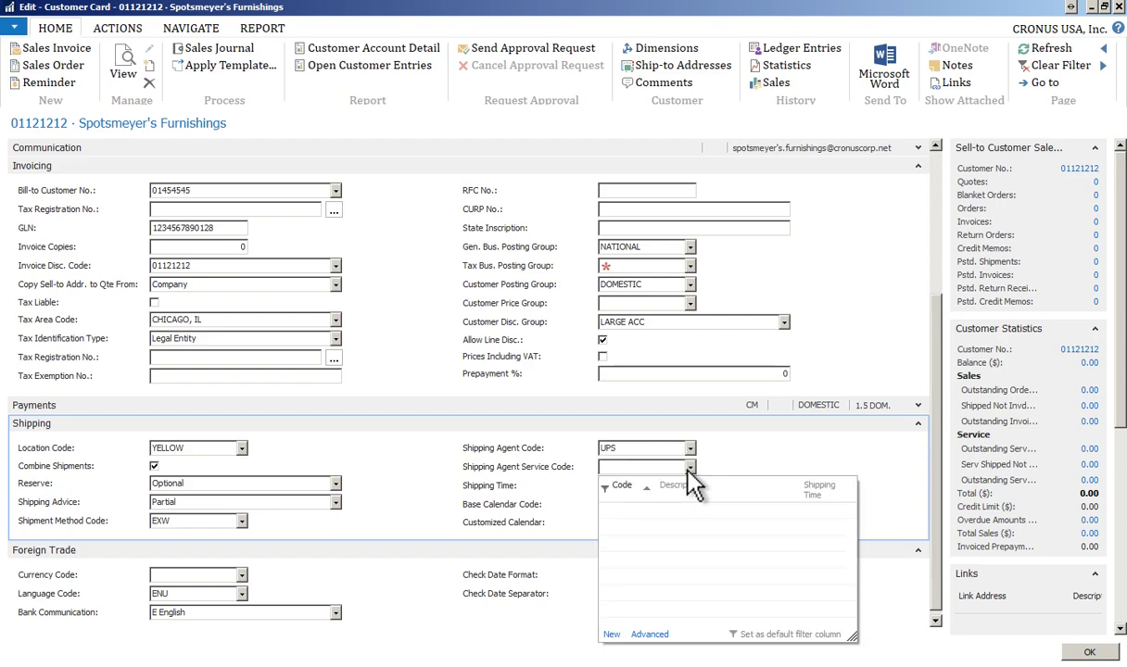
pyautogui.press('Escape')
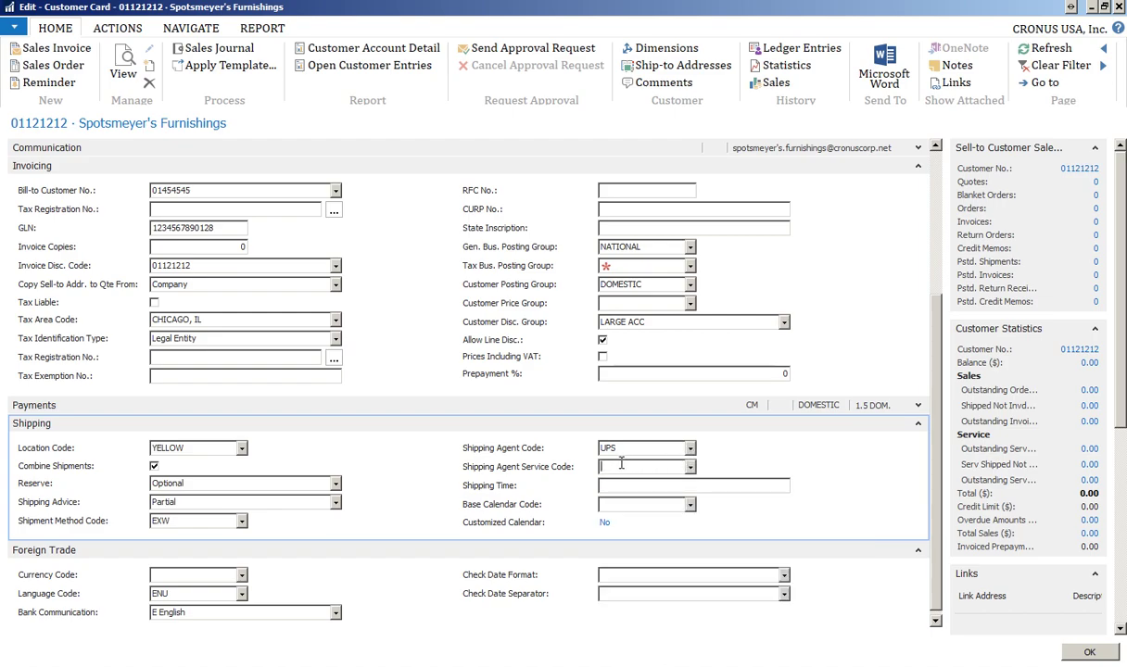
pyautogui.click(704, 485)
pyautogui.write('3D')
pyautogui.press('Tab')
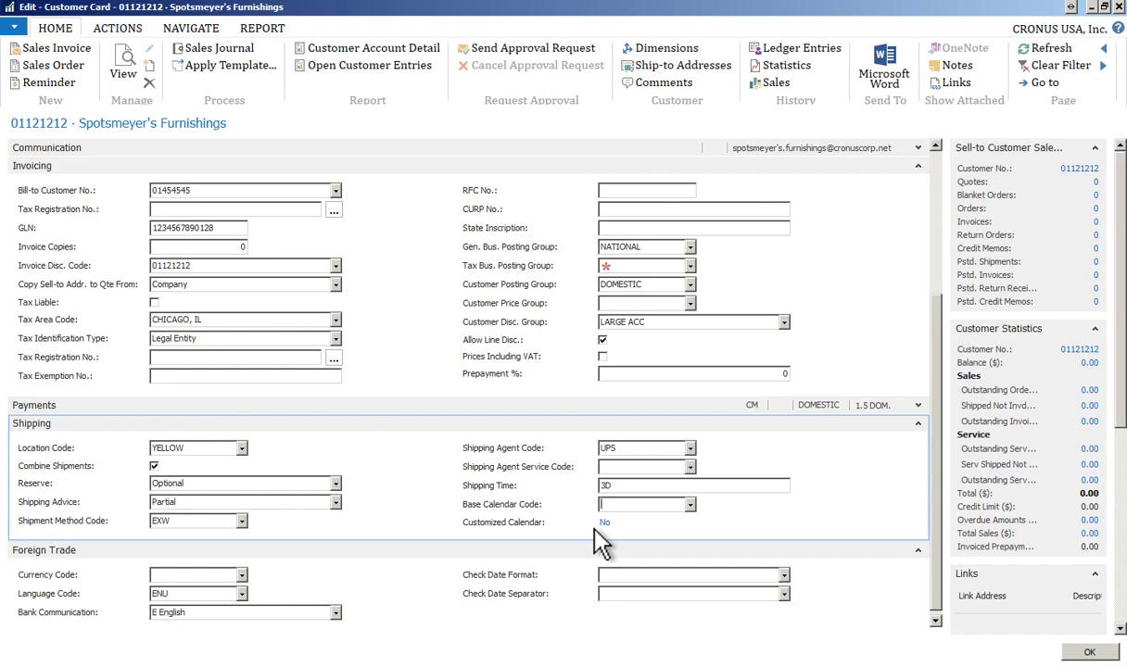
# Step: Review the customer's Foreign Trade section and the available language codes, keeping ENU, and close the customer card
pyautogui.click(935, 621)
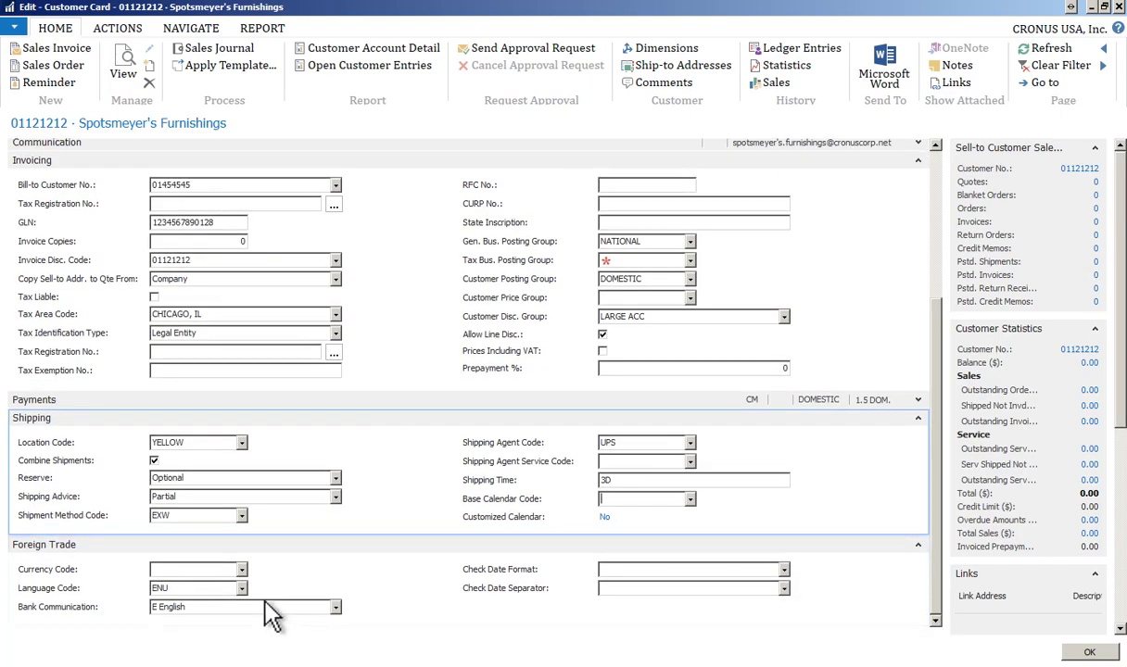
pyautogui.click(211, 571)
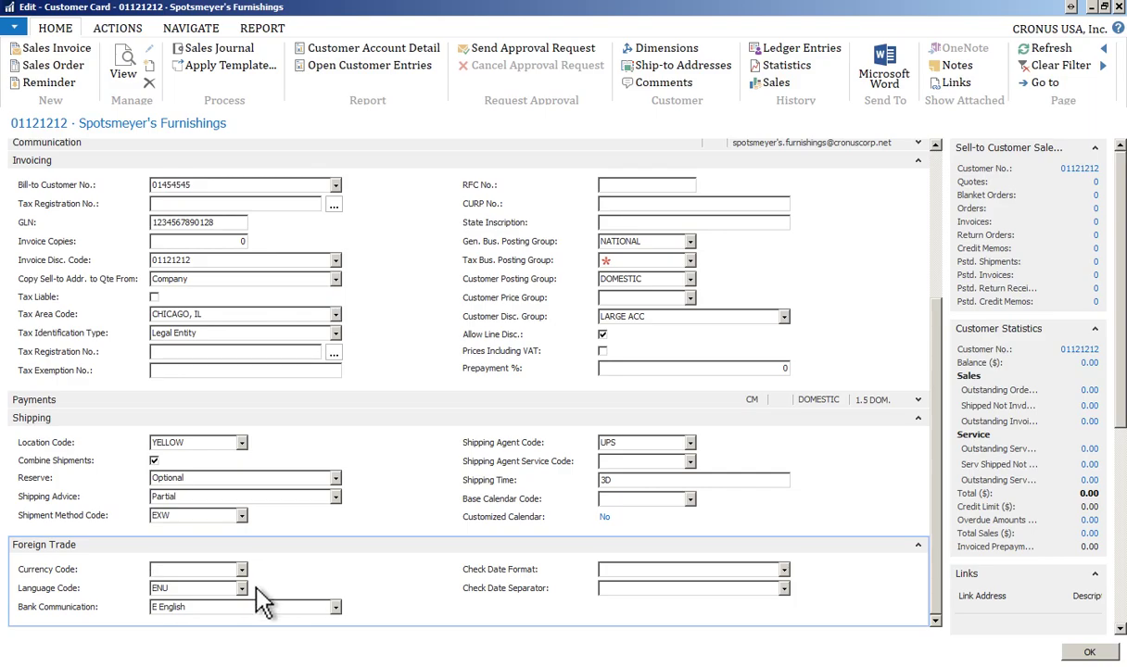
pyautogui.click(241, 588)
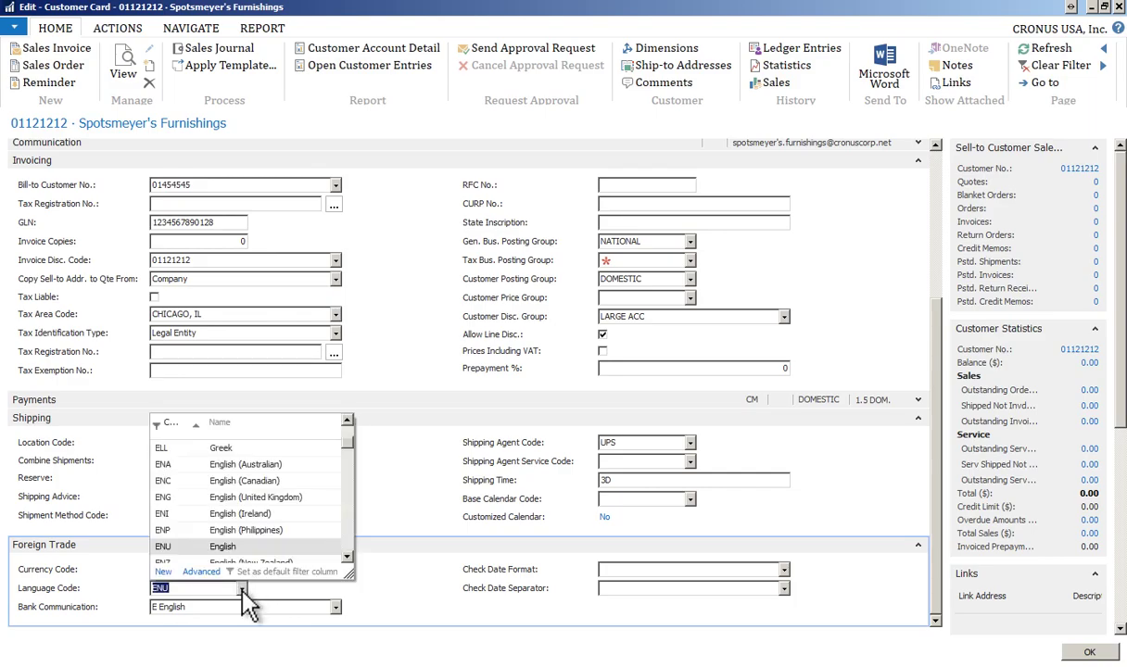
pyautogui.click(392, 592)
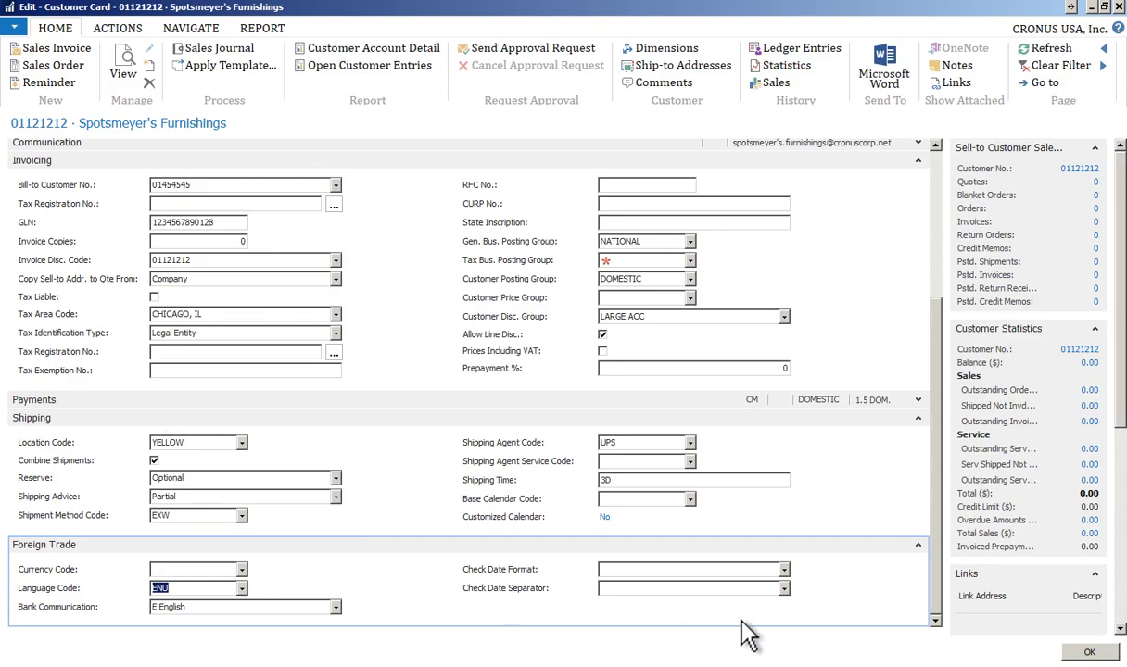
pyautogui.click(1089, 653)
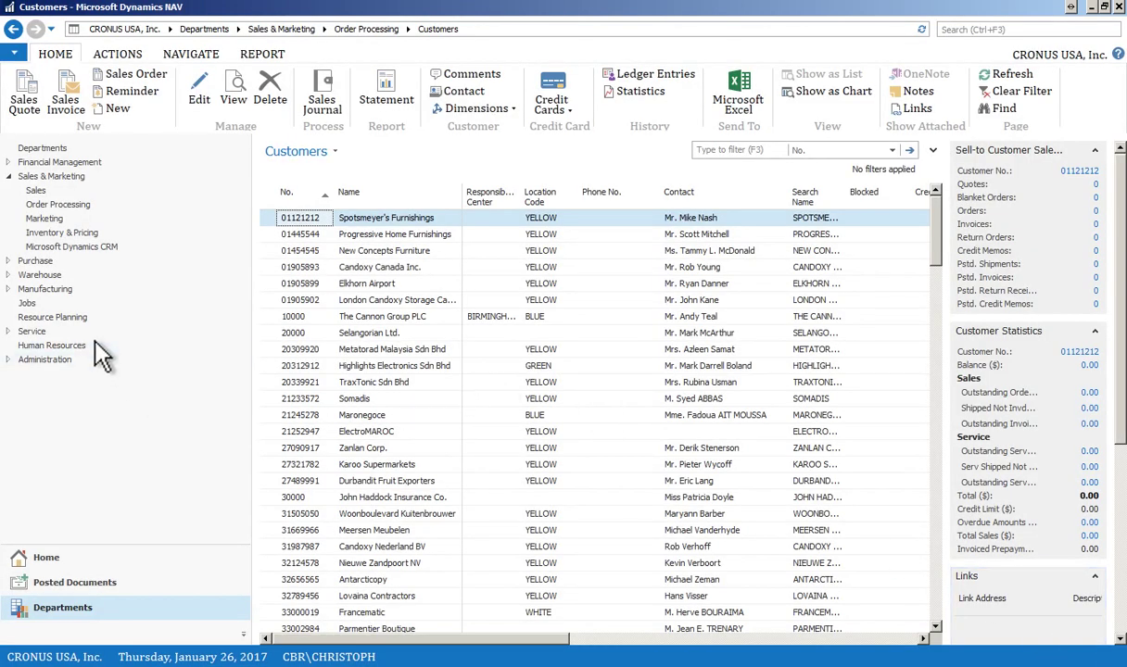
# Step: Search for "item" to open the Items list, and open the card of item 1110, Rim
pyautogui.click(977, 31)
pyautogui.write('item')
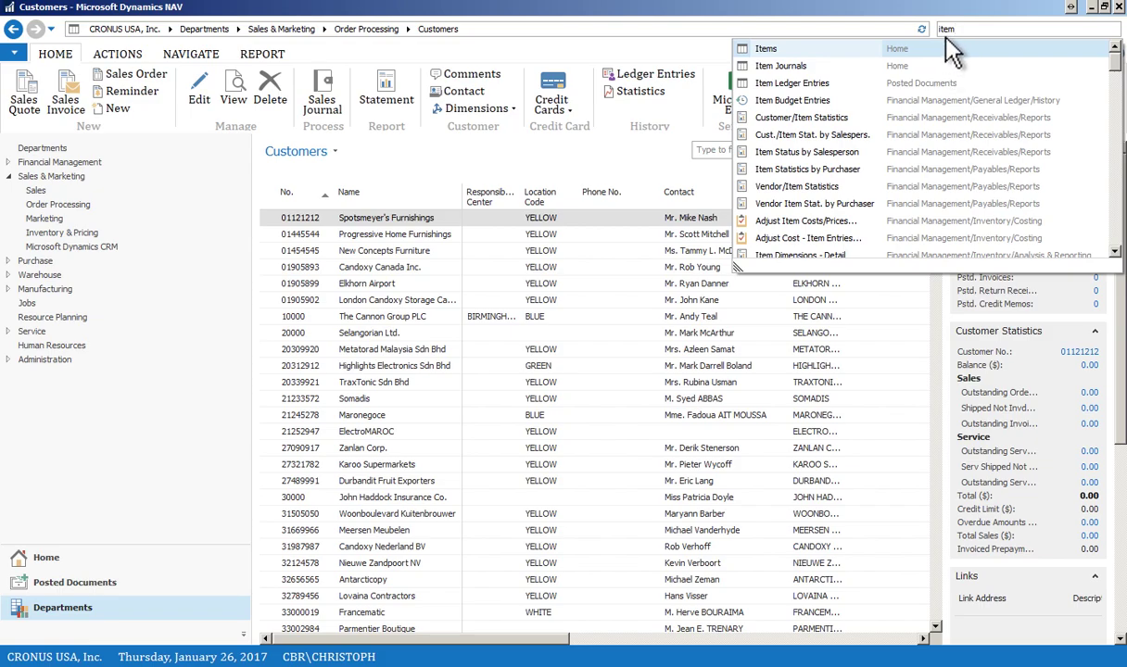
pyautogui.click(767, 56)
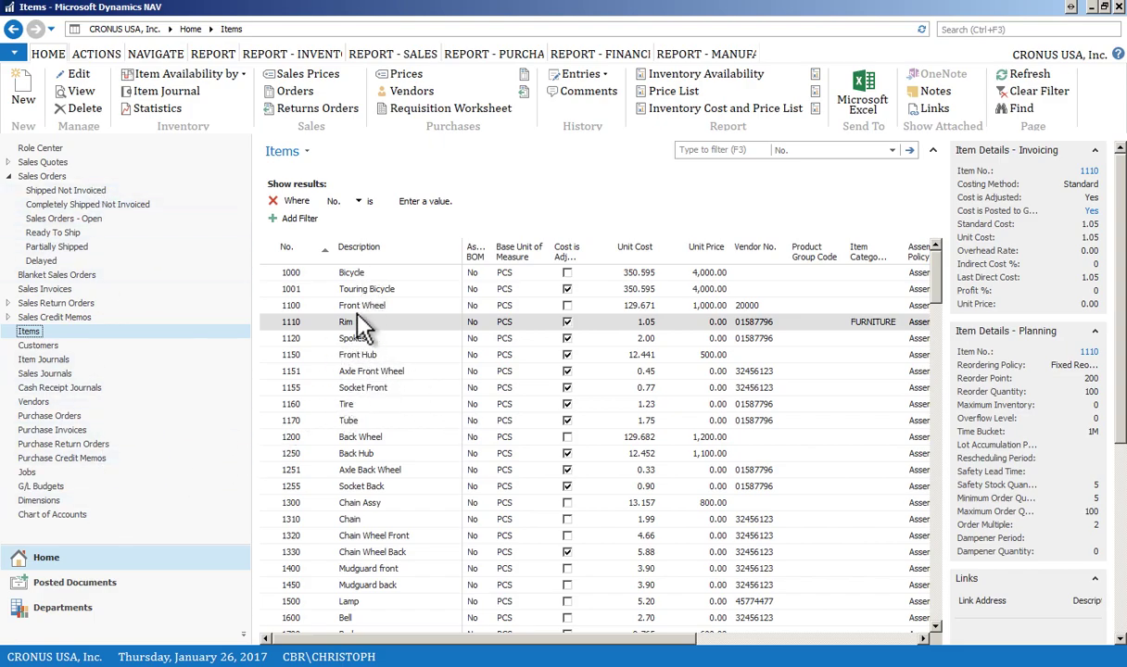
pyautogui.click(287, 322)
pyautogui.doubleClick(289, 326)
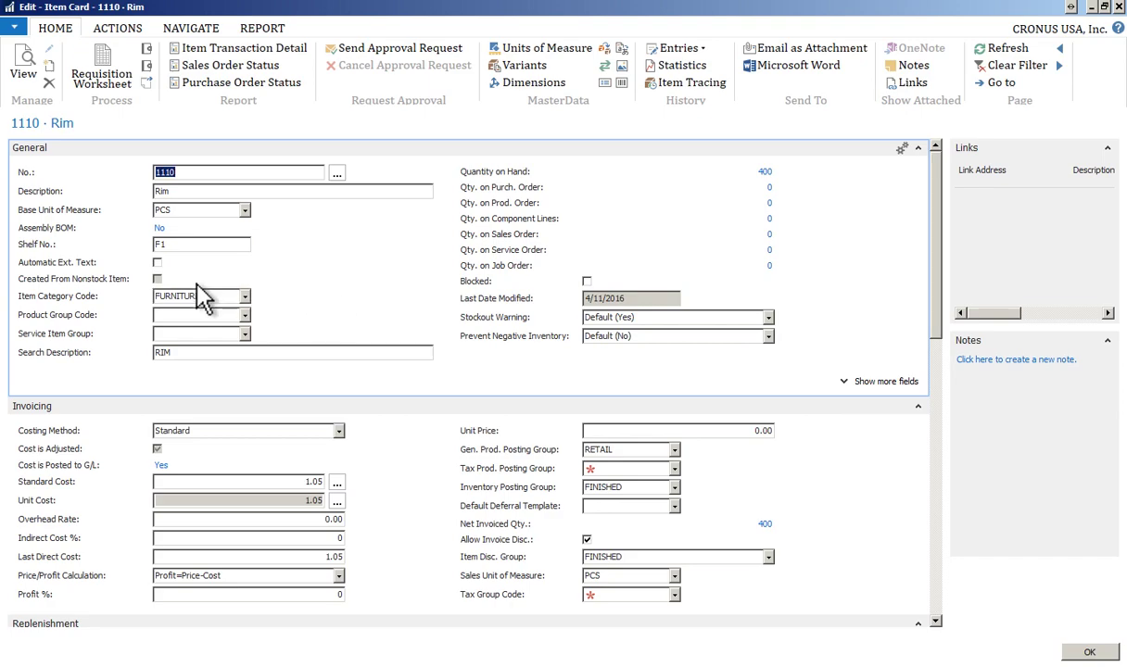
# Step: Review the item's shelf number, the available costing methods, and the overhead rate, indirect cost and last direct cost fields
pyautogui.click(179, 248)
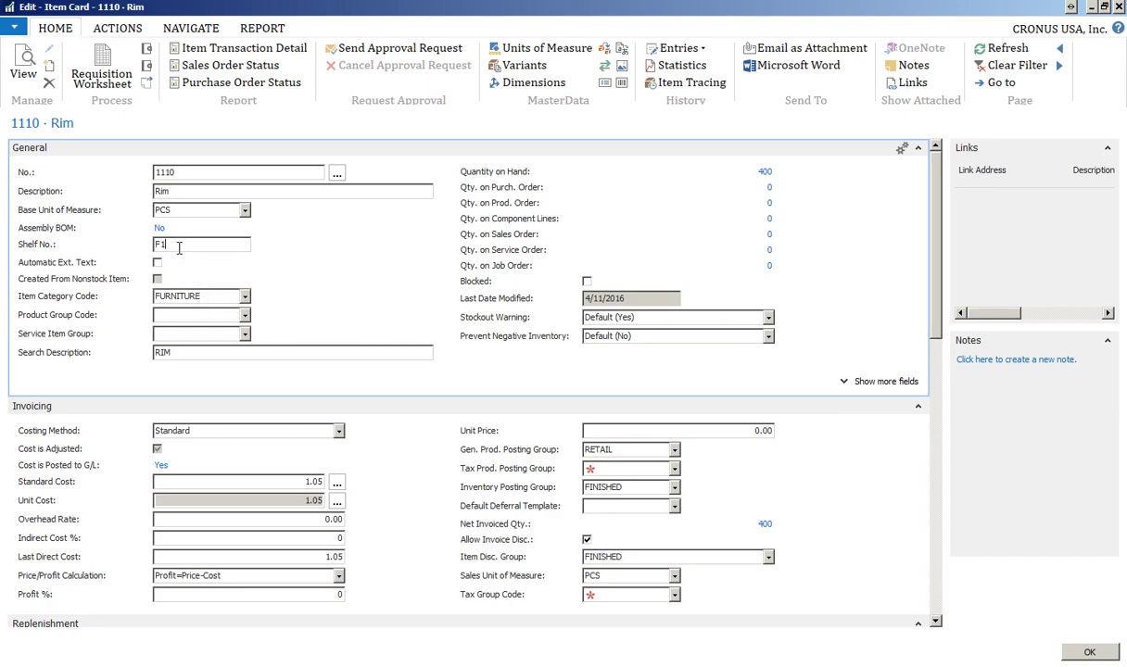
pyautogui.doubleClick(152, 243)
pyautogui.click(341, 434)
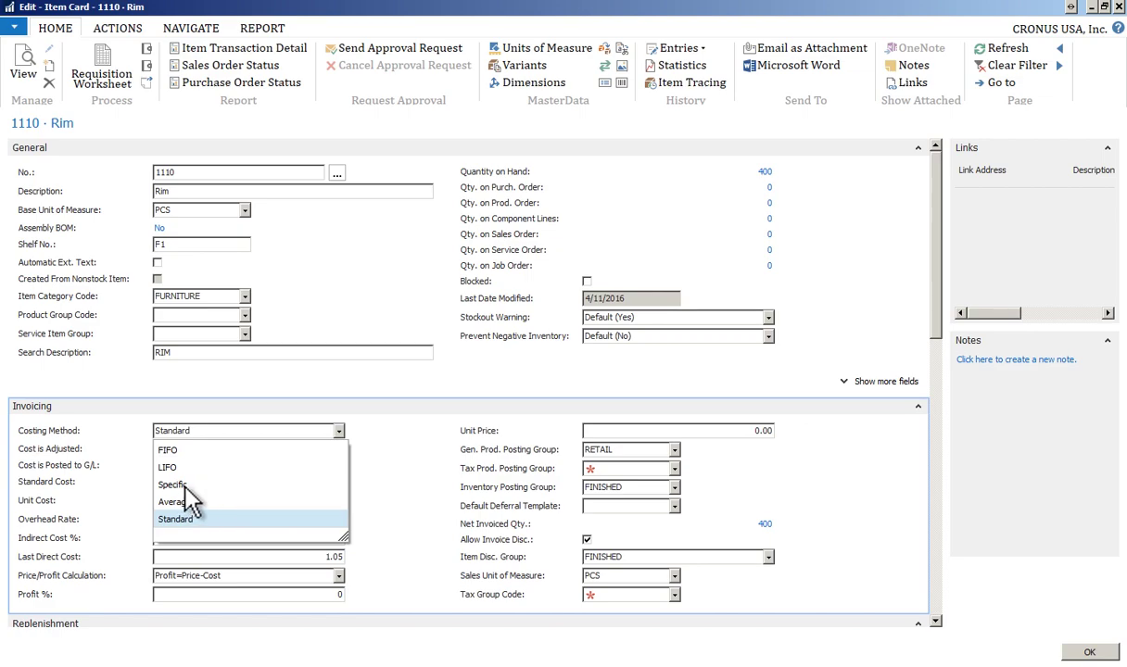
pyautogui.click(357, 468)
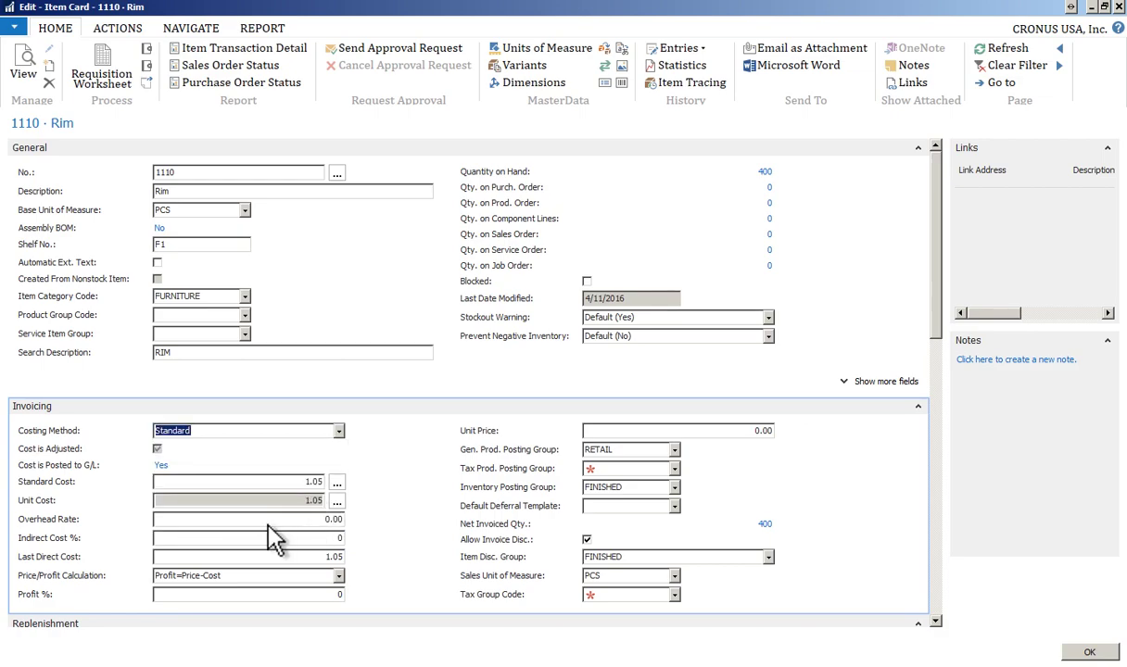
pyautogui.click(334, 520)
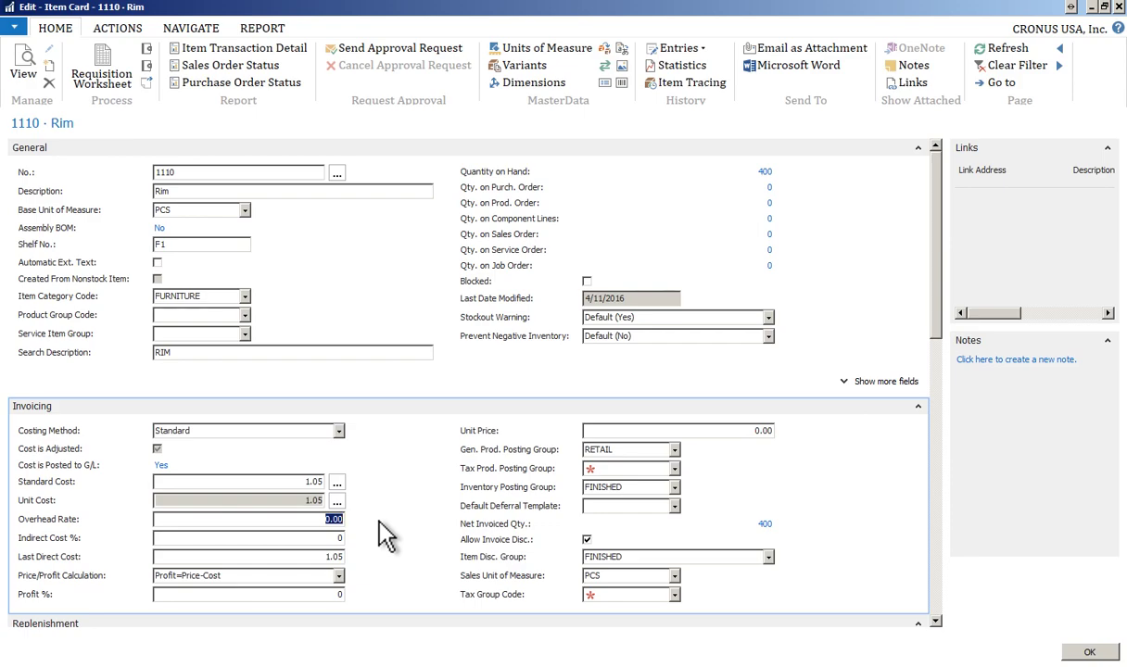
pyautogui.click(327, 556)
pyautogui.doubleClick(326, 556)
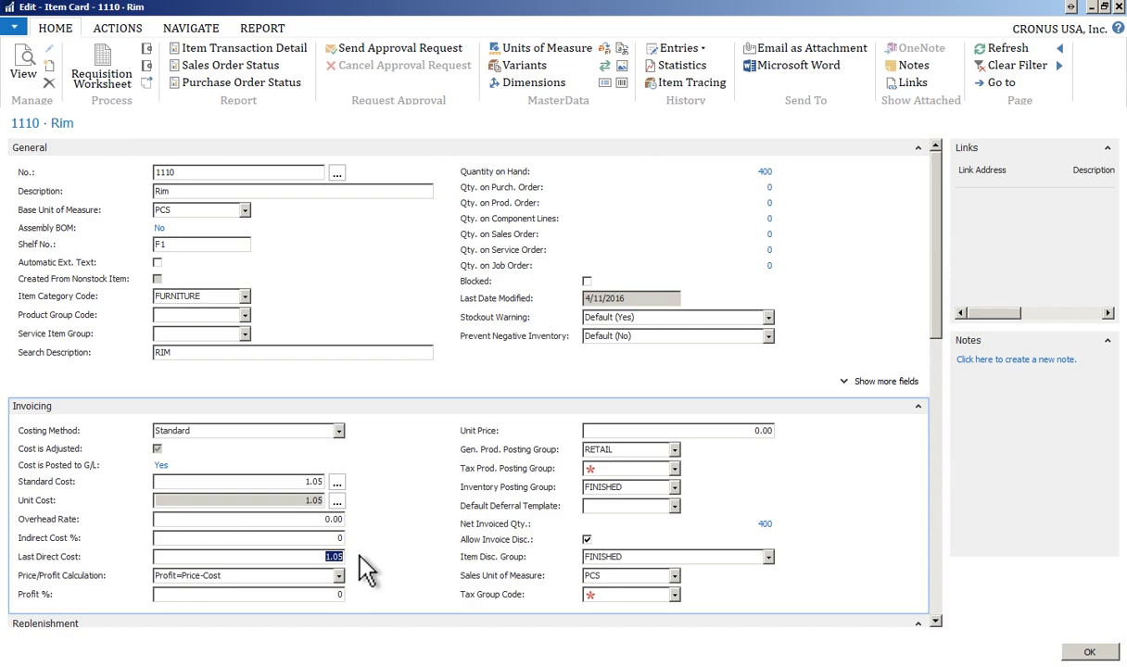
pyautogui.doubleClick(334, 519)
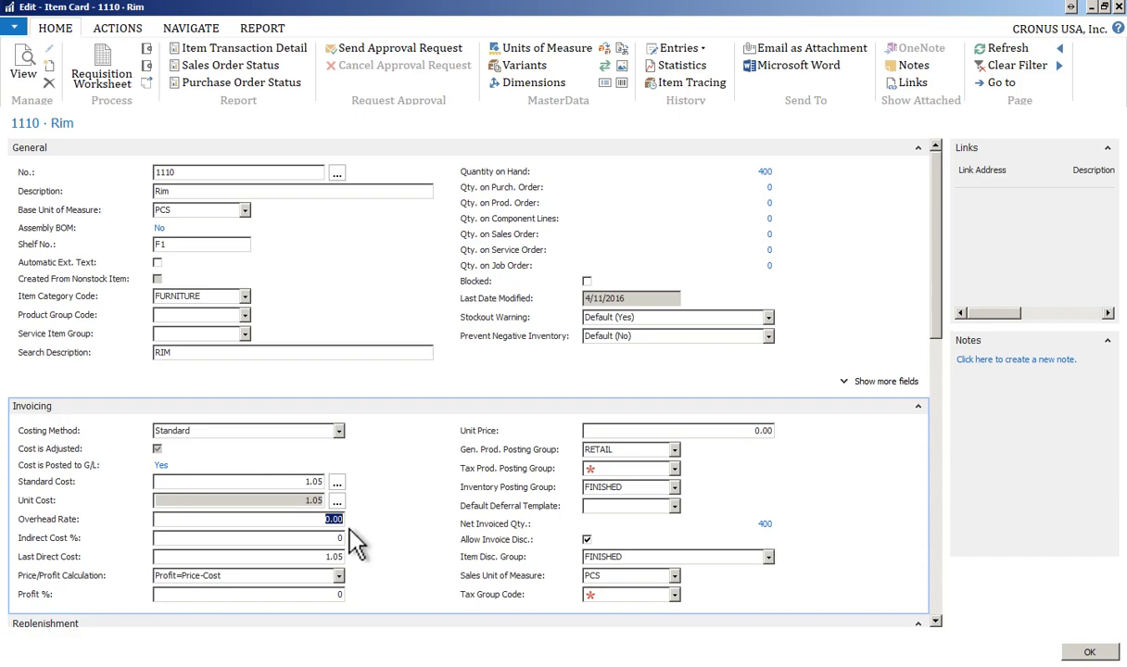
pyautogui.press('Tab')
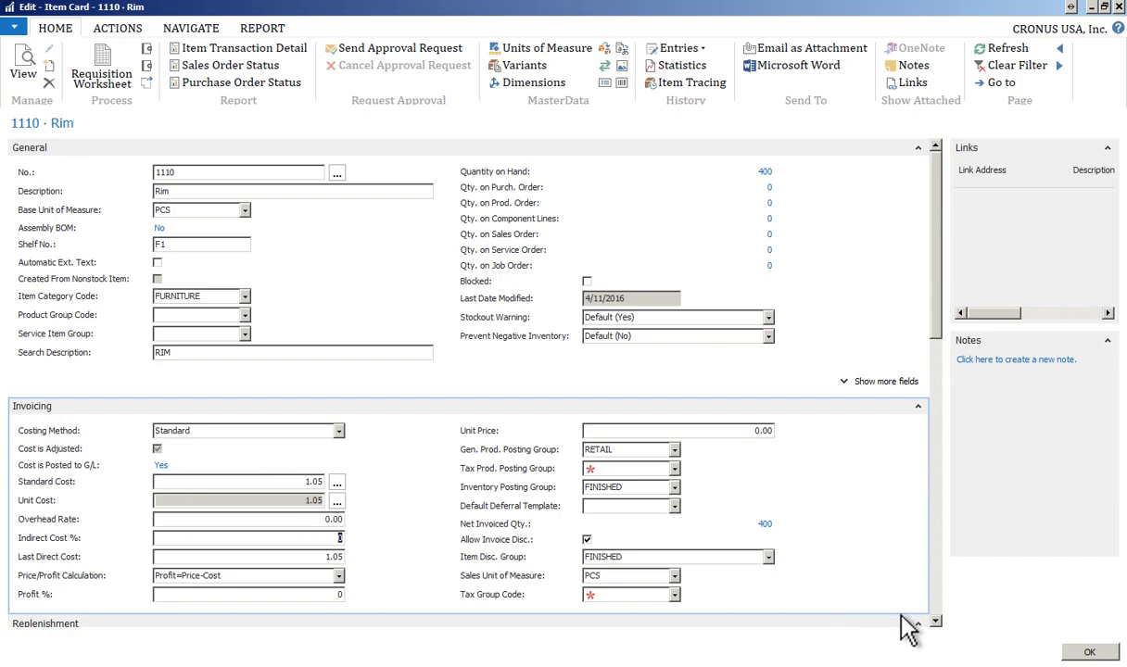
# Step: In the Replenishment section, check the replenishment system options, keep Purchase, set the lead time calculation to 5D and check the vendor item number
pyautogui.click(936, 621)
pyautogui.moveTo(936, 622); pyautogui.dragTo(936, 622)
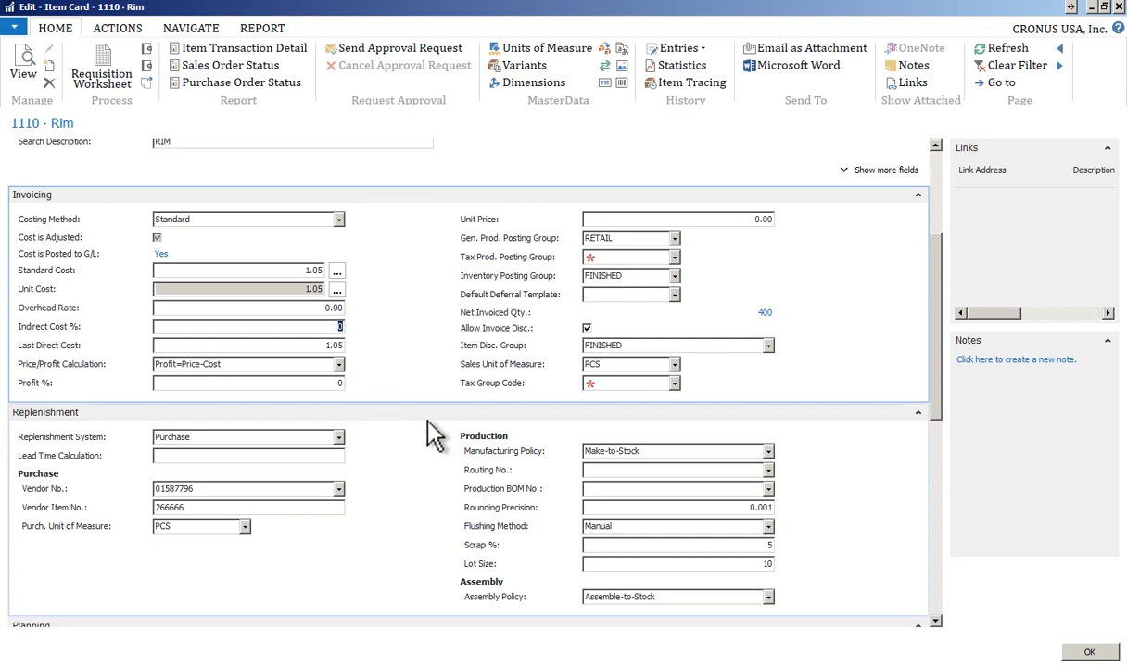
pyautogui.click(339, 437)
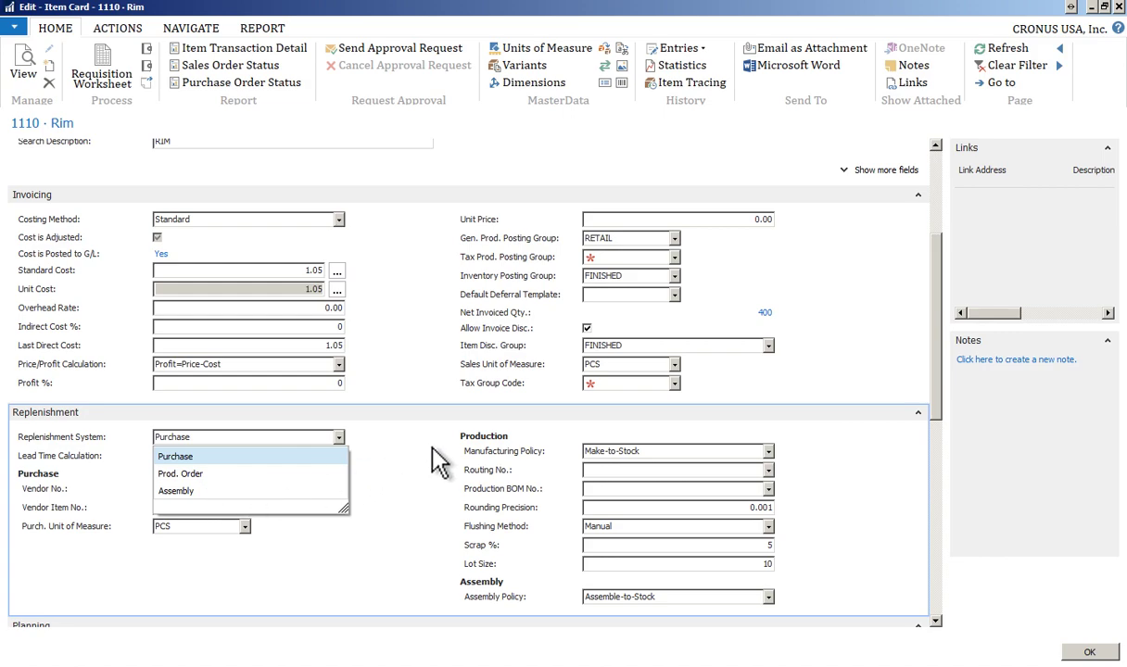
pyautogui.press('Escape')
pyautogui.click(291, 458)
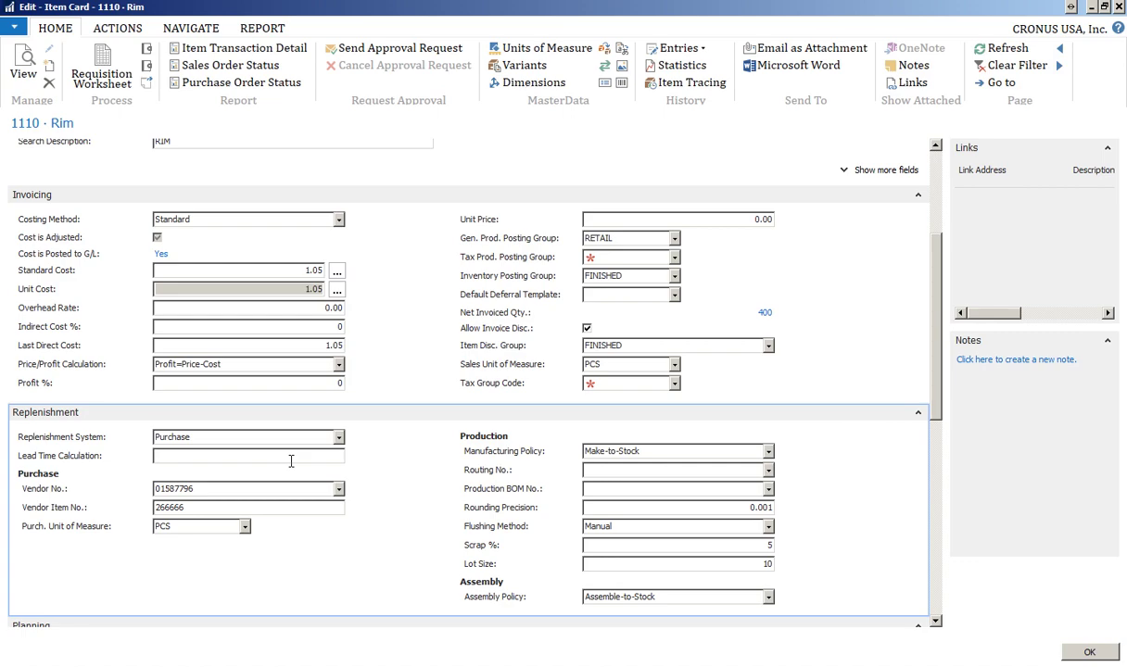
pyautogui.write('5d')
pyautogui.press('Tab')
pyautogui.hotkey('shift', 'Tab')
pyautogui.click(218, 509)
# Step: Examine the item's manufacturing policy options, the reorder quantity and the available reordering policies, keeping Make-to-Stock and Fixed Reorder Qty
pyautogui.click(936, 622)
pyautogui.moveTo(935, 622); pyautogui.dragTo(936, 620)
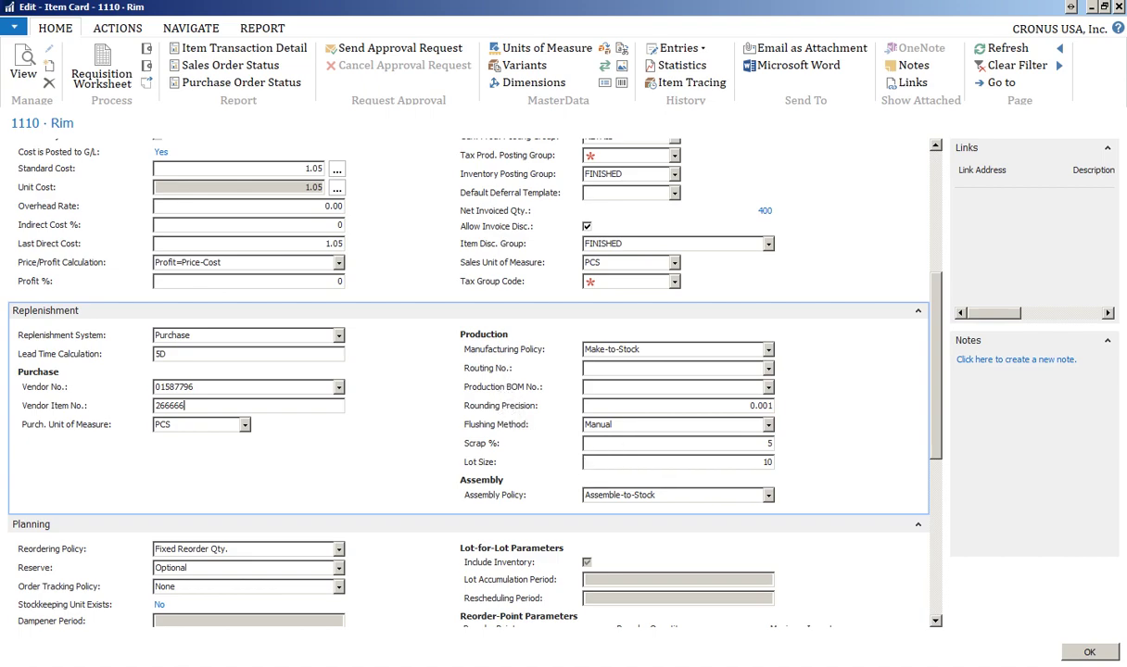
pyautogui.click(768, 349)
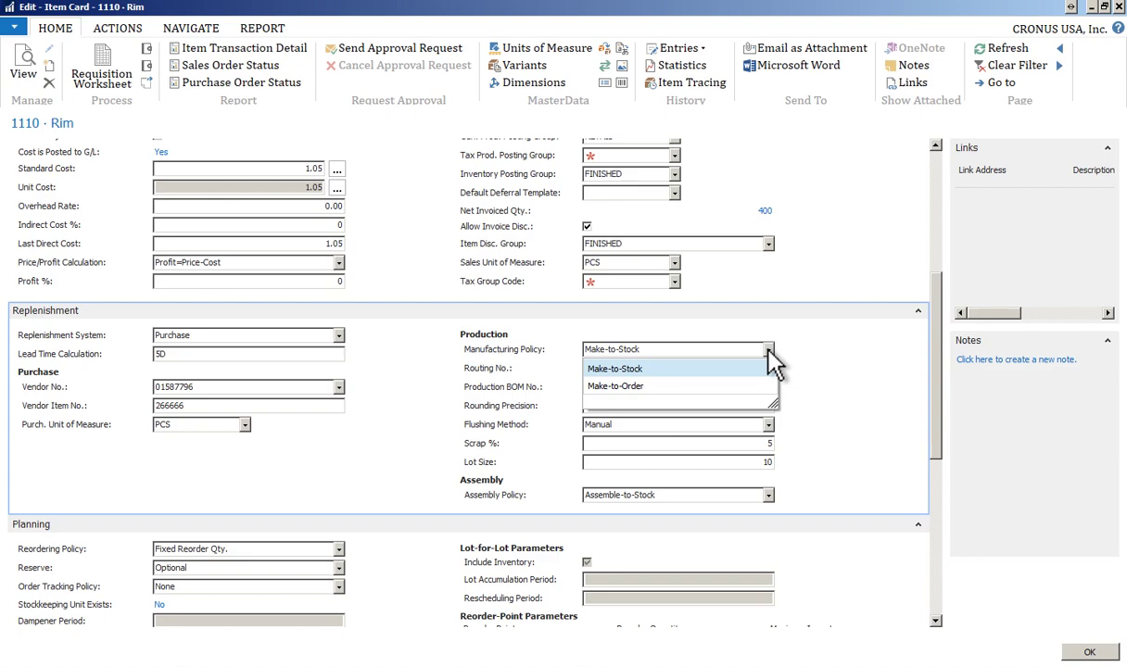
pyautogui.click(768, 350)
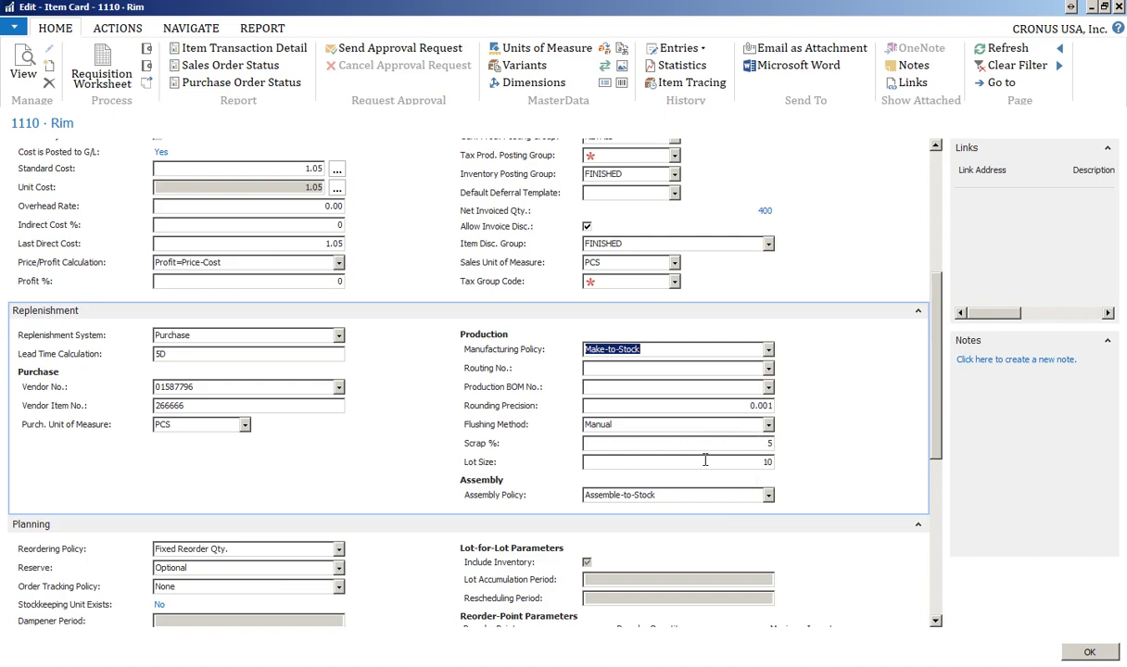
pyautogui.scroll(-6, 772, 472)
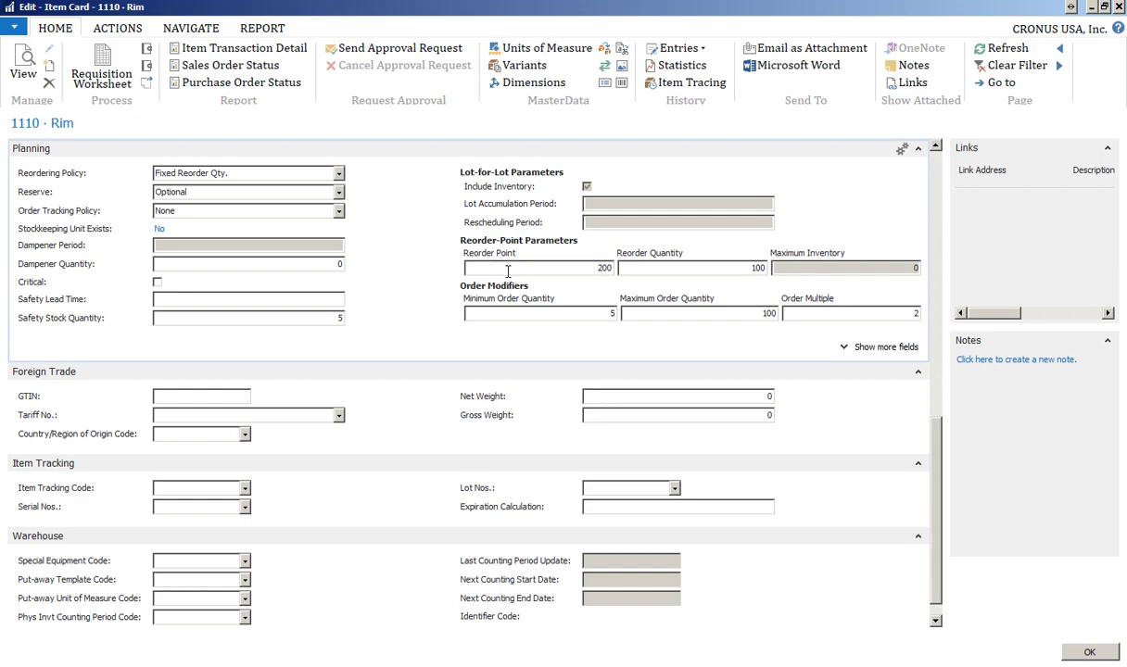
pyautogui.click(733, 272)
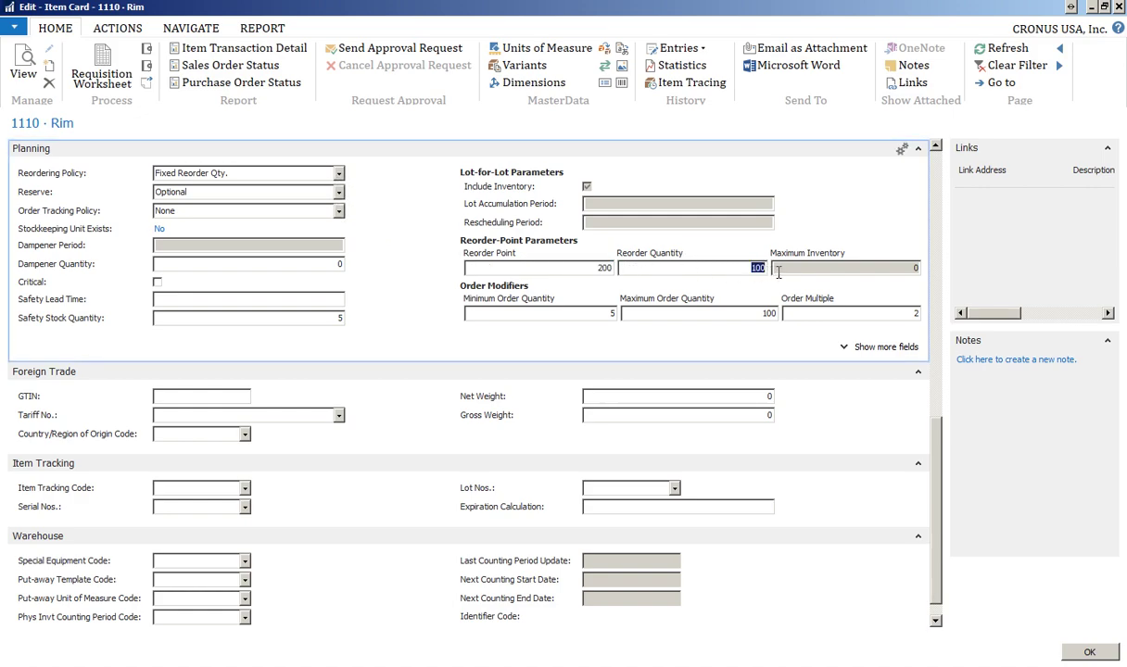
pyautogui.click(339, 175)
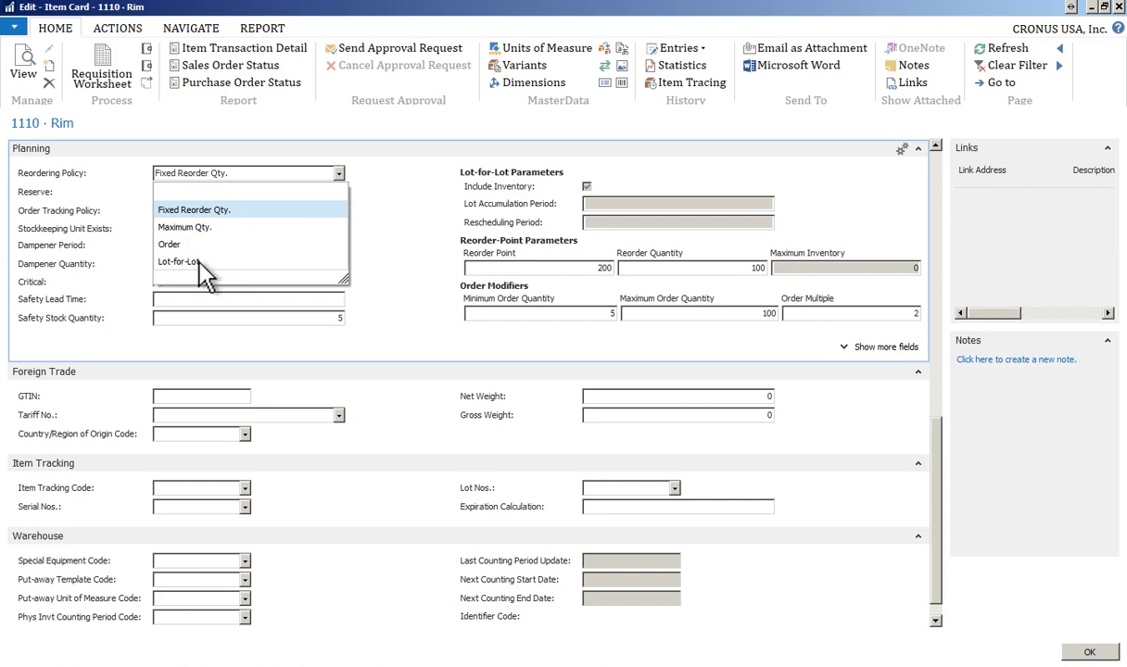
pyautogui.click(412, 233)
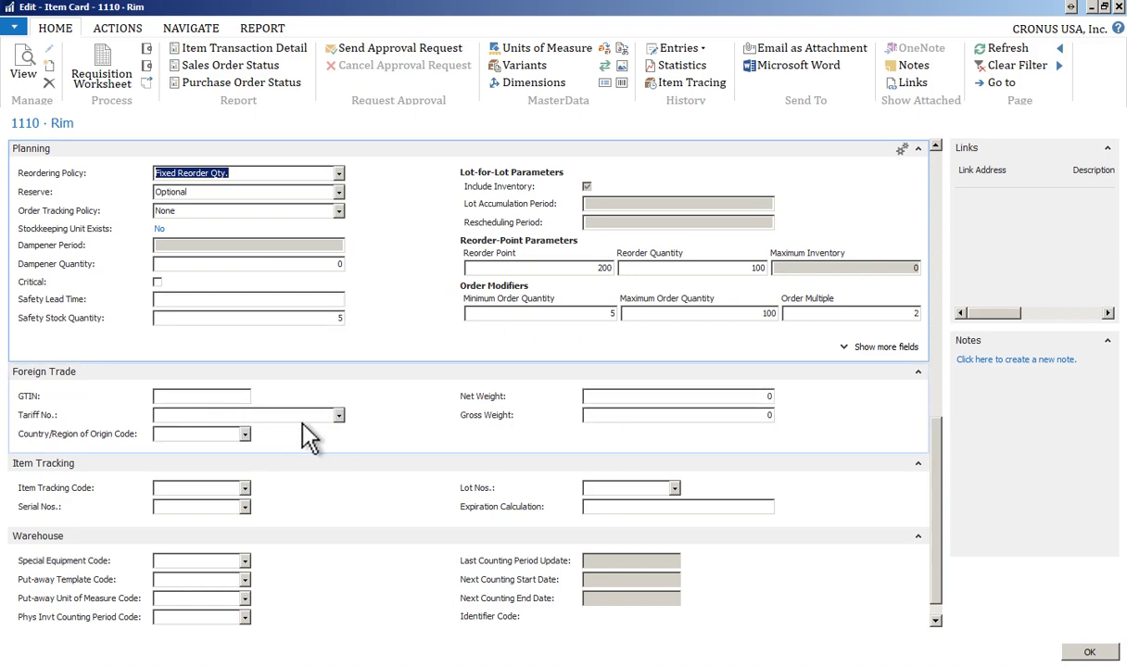
# Step: In the Foreign Trade section, set the tariff number to 9403 30 91 and the country/region of origin code to AU
pyautogui.click(339, 416)
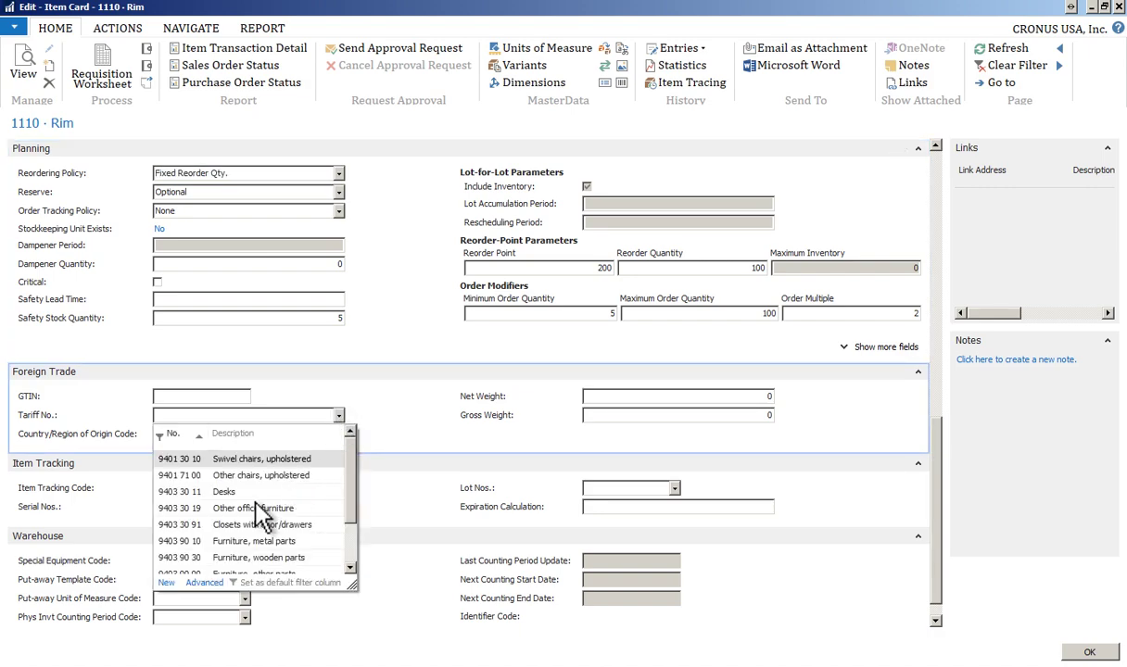
pyautogui.click(192, 526)
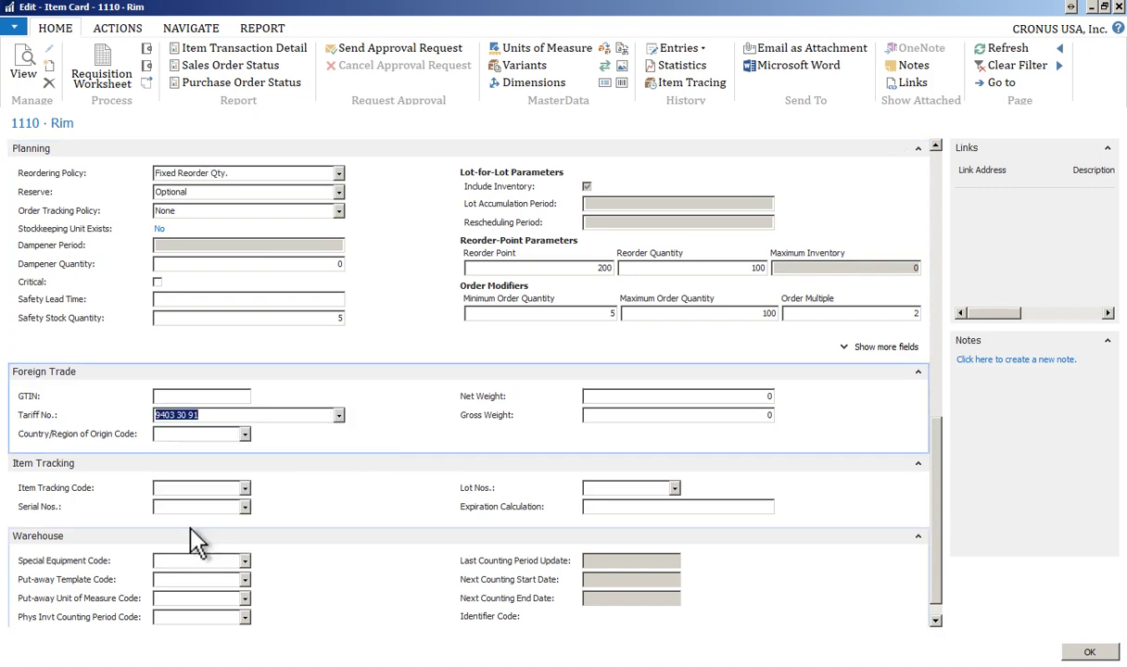
pyautogui.click(243, 435)
pyautogui.click(237, 508)
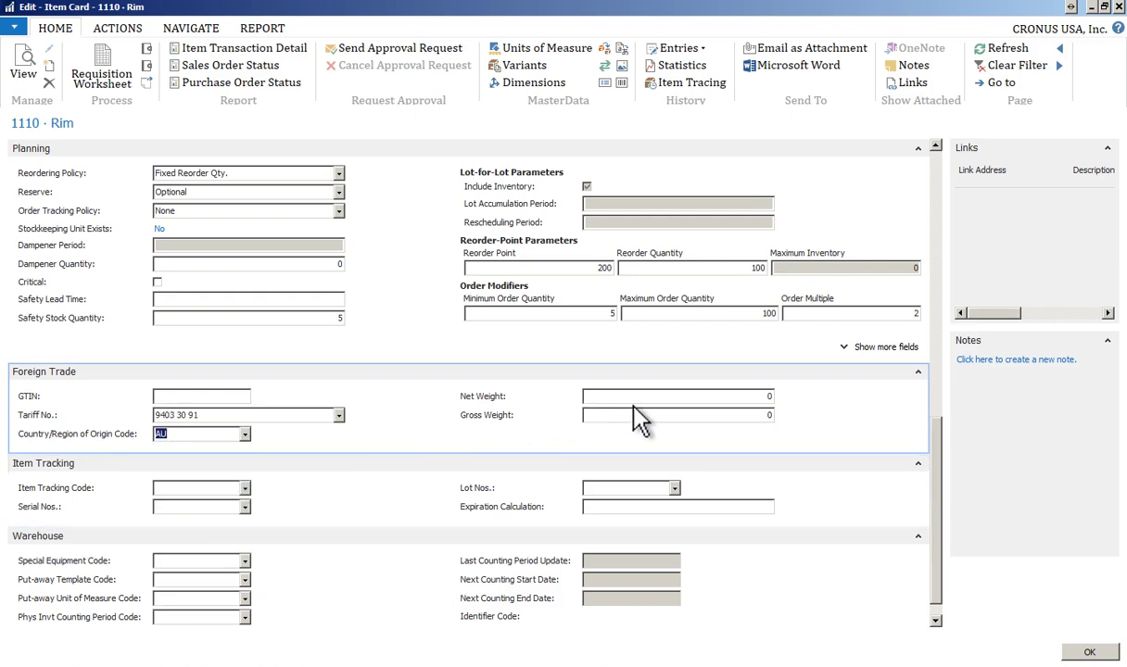
# Step: Examine the available item tracking codes and review the serial number and lot number settings of the LOTALL code without assigning it
pyautogui.click(245, 488)
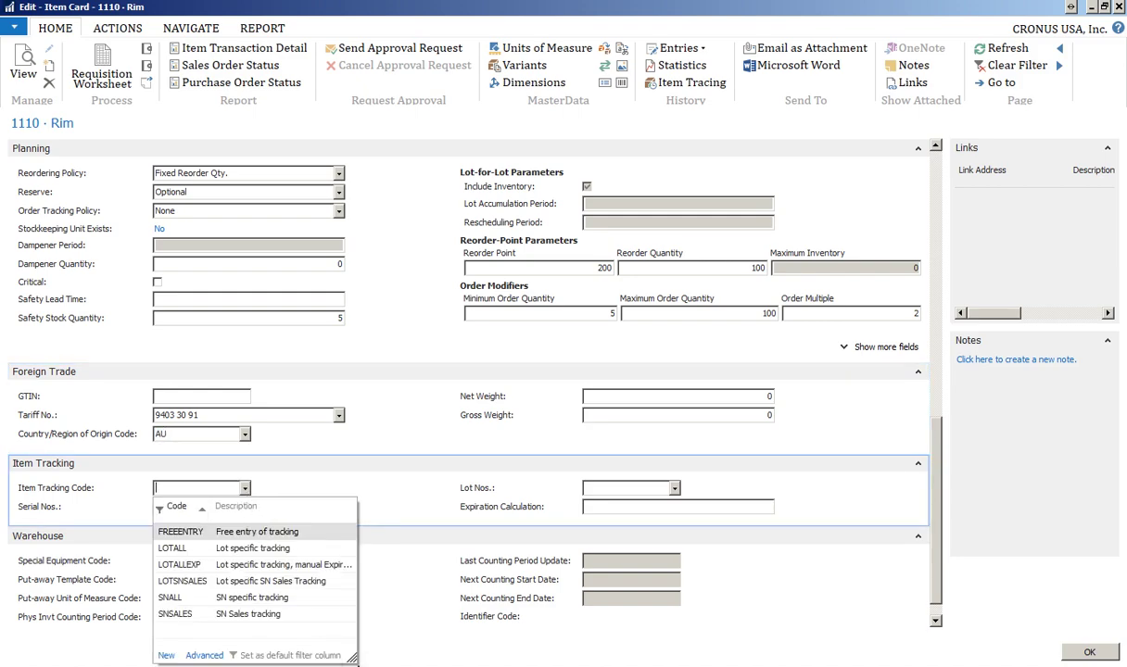
pyautogui.press('Escape')
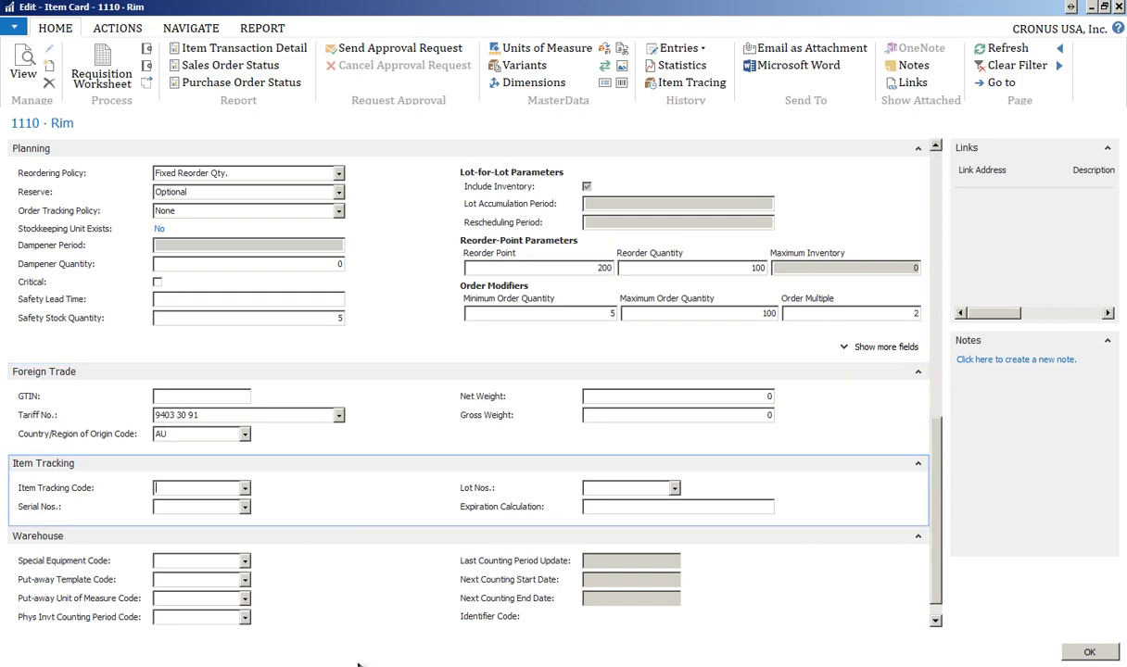
pyautogui.click(244, 489)
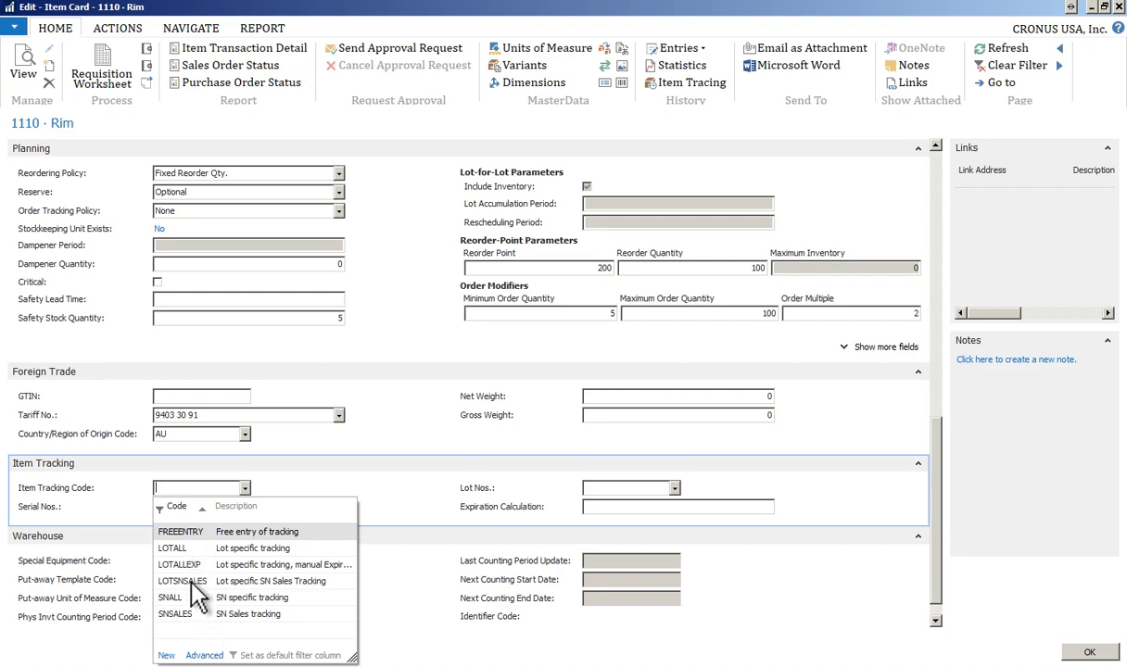
pyautogui.click(204, 655)
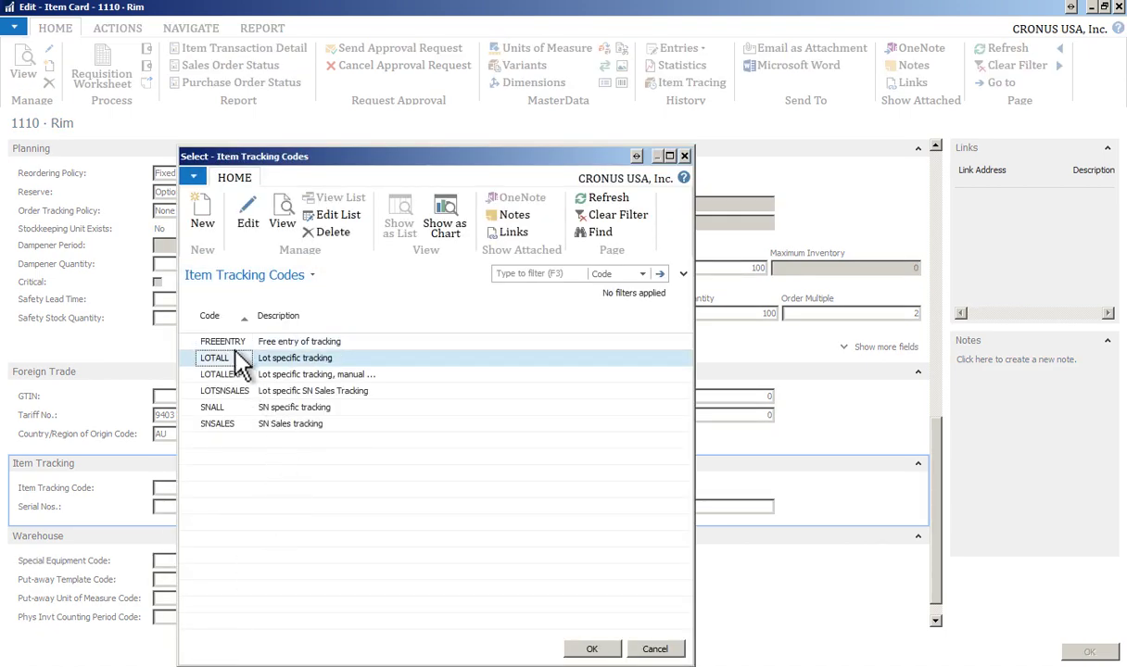
pyautogui.click(250, 223)
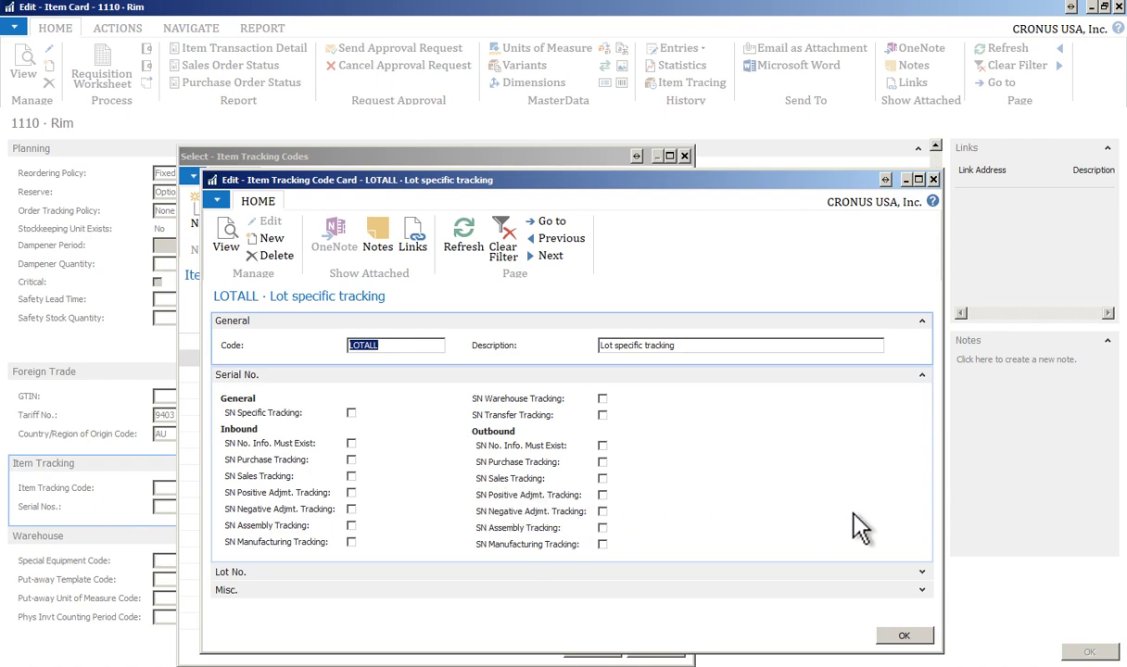
pyautogui.click(922, 374)
pyautogui.click(922, 393)
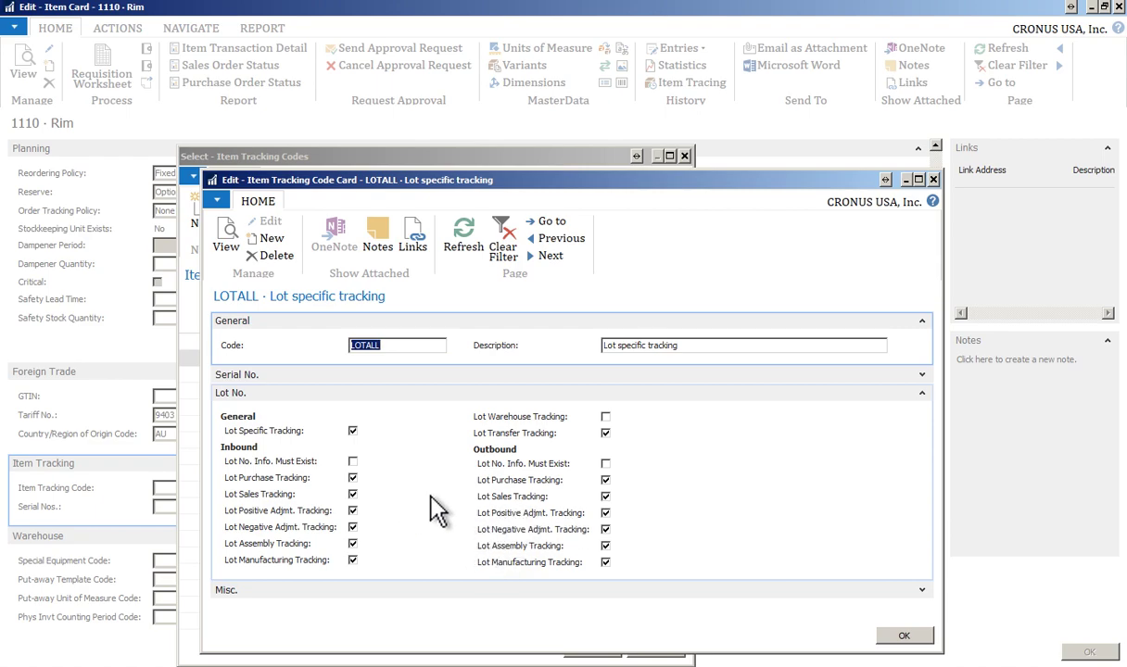
pyautogui.click(933, 179)
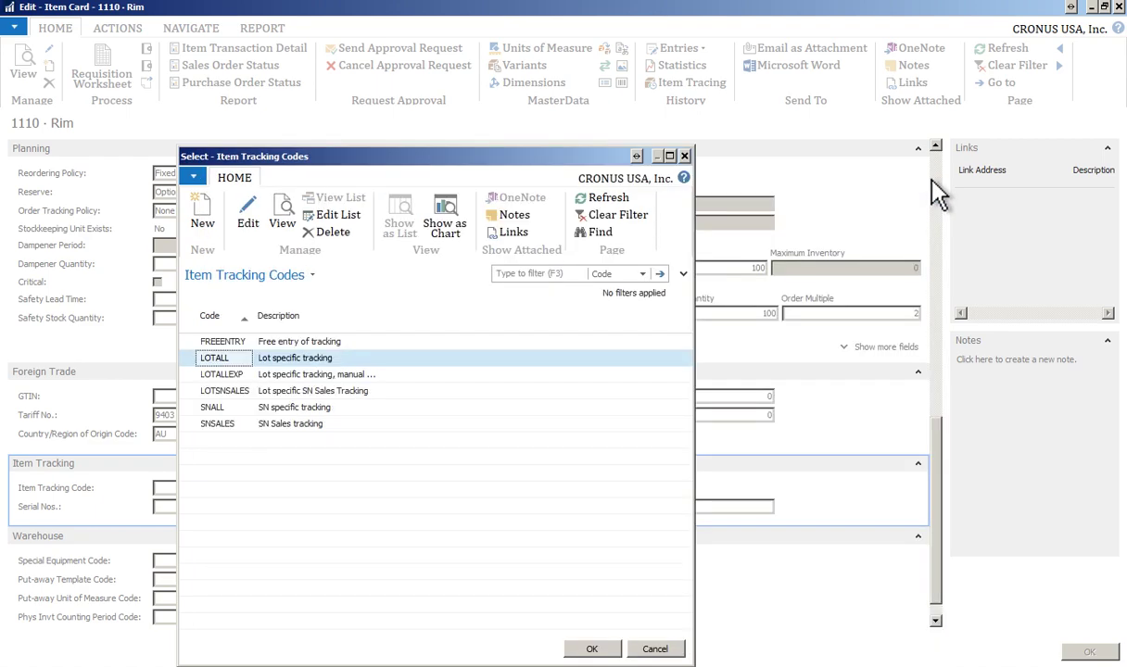
pyautogui.click(684, 156)
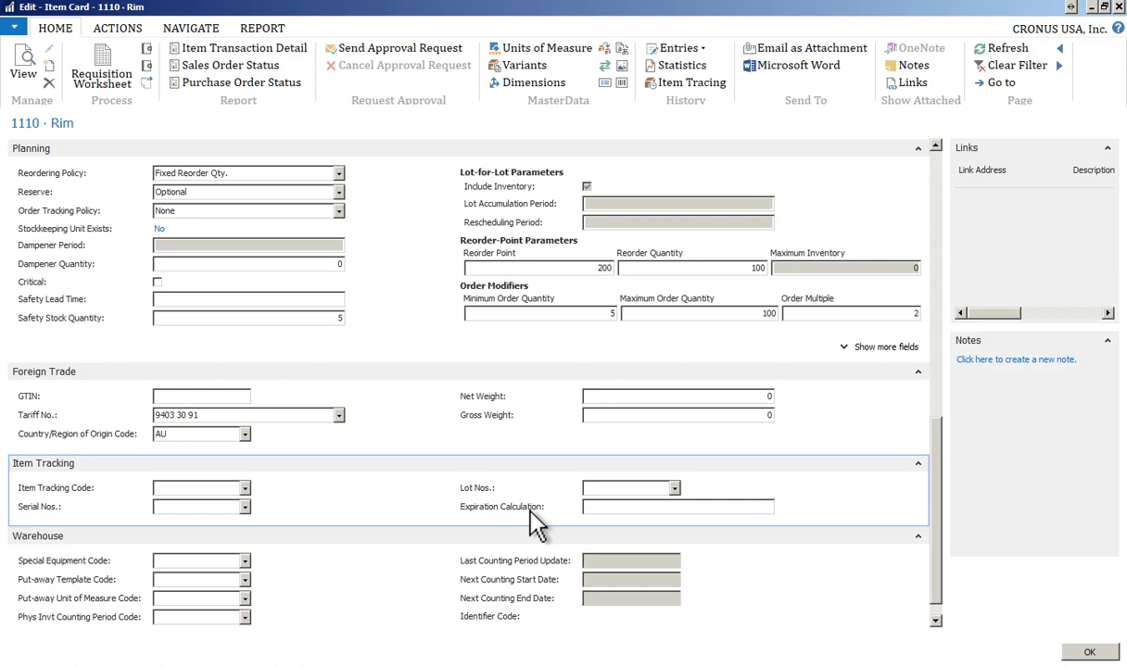
# Step: Review the Warehouse section and the available physical inventory counting period codes, leaving the field blank
pyautogui.click(935, 621)
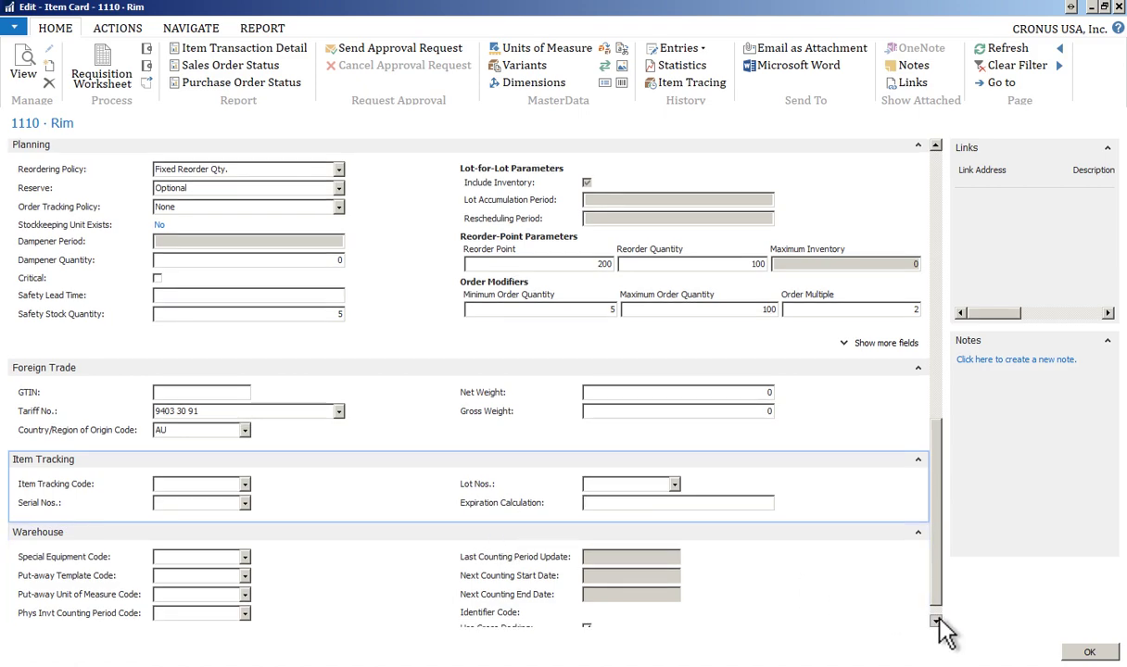
pyautogui.click(936, 621)
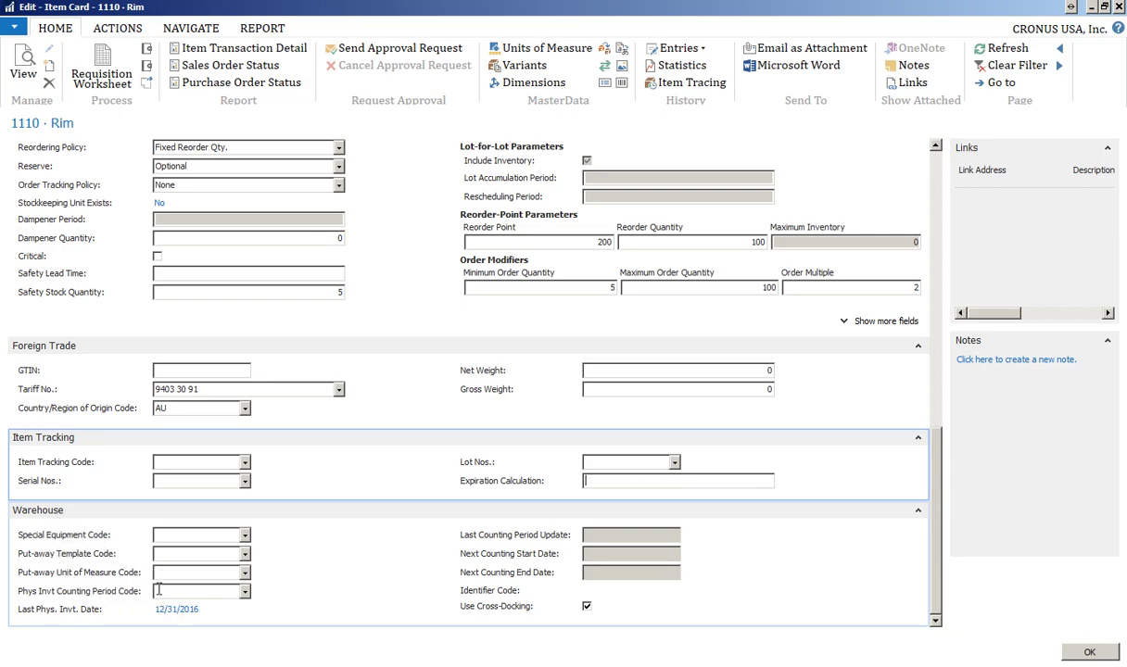
pyautogui.click(245, 593)
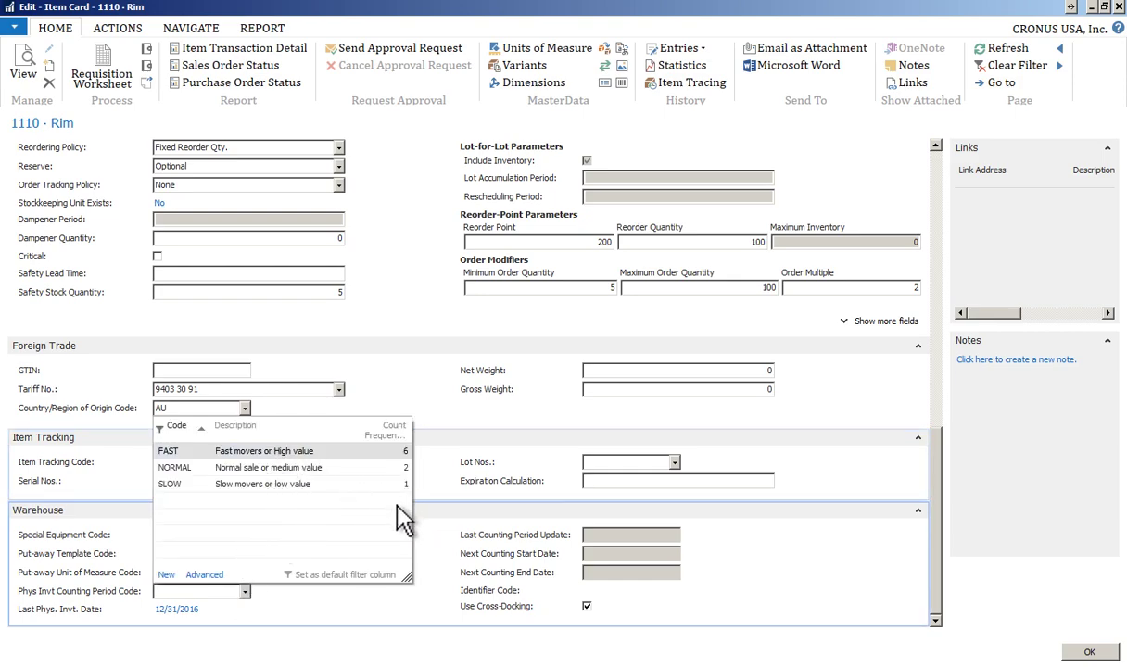
pyautogui.click(396, 615)
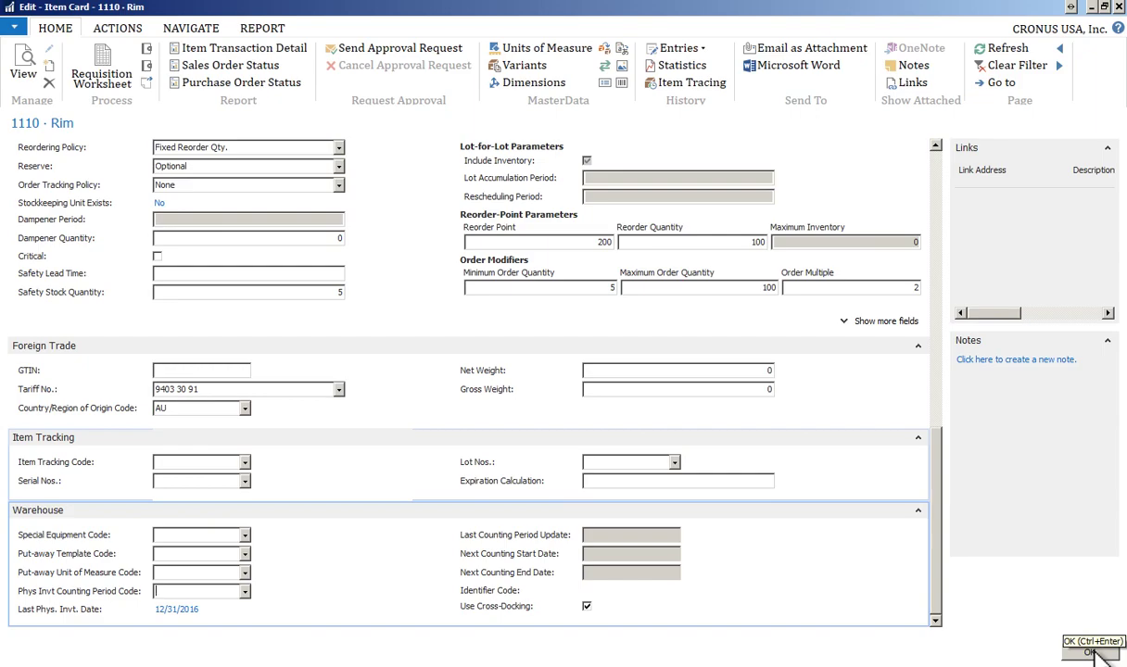
# Step: Look over the item's available actions and related pages, and inspect its Item Variants list in a widened, repositioned window
pyautogui.click(118, 28)
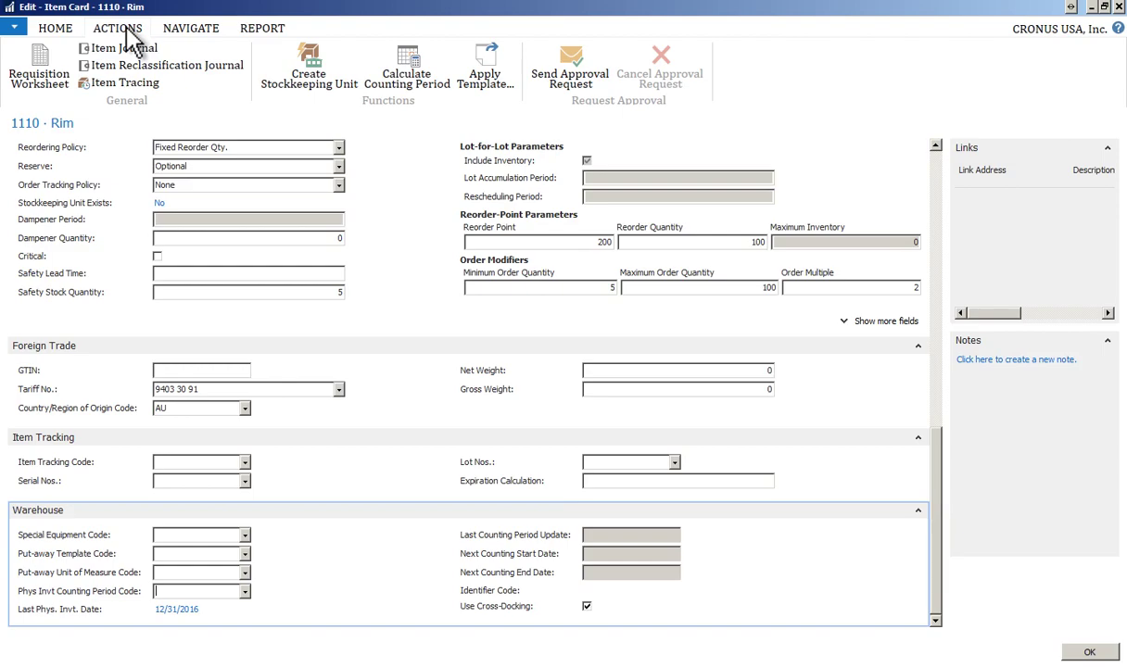
pyautogui.click(183, 30)
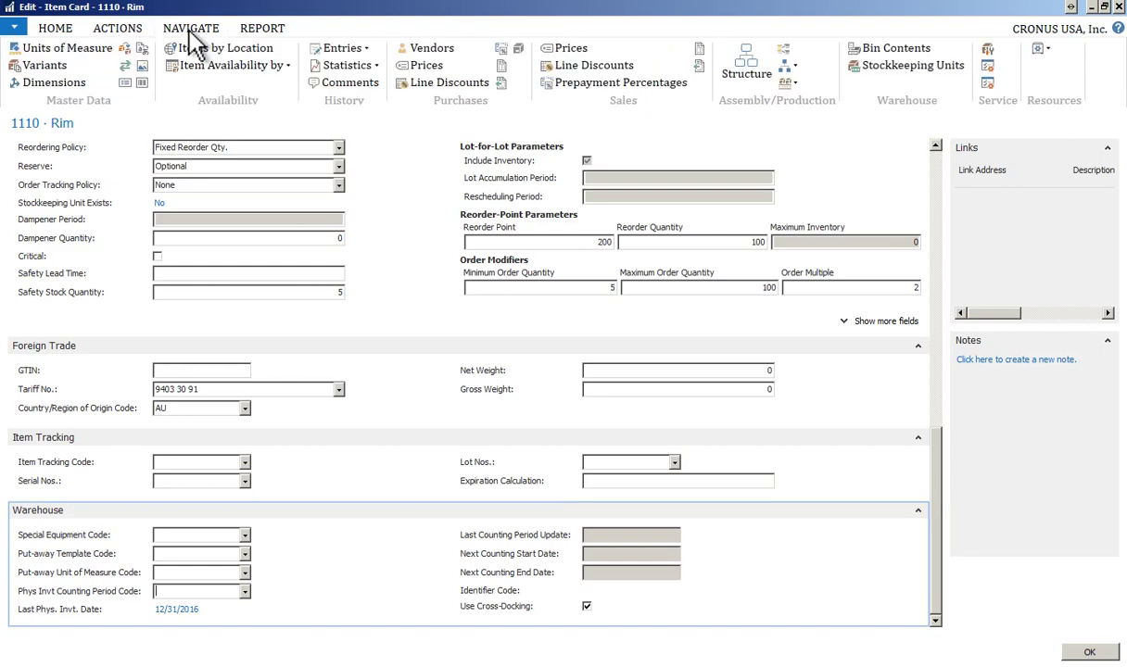
pyautogui.click(52, 70)
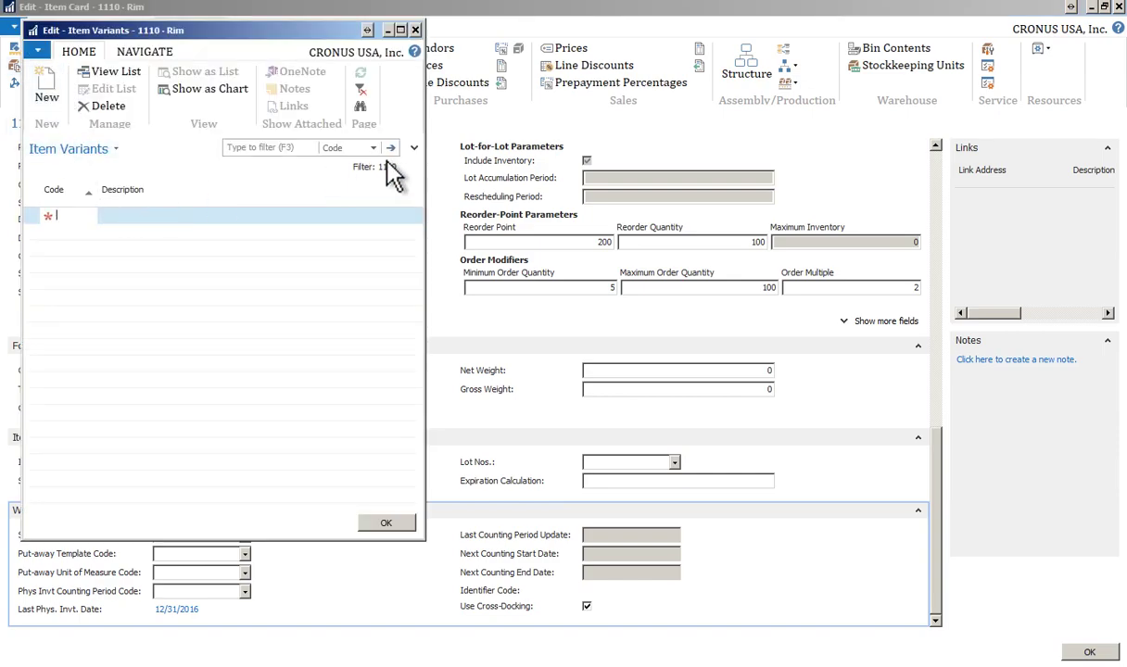
pyautogui.moveTo(425, 157); pyautogui.dragTo(617, 171)
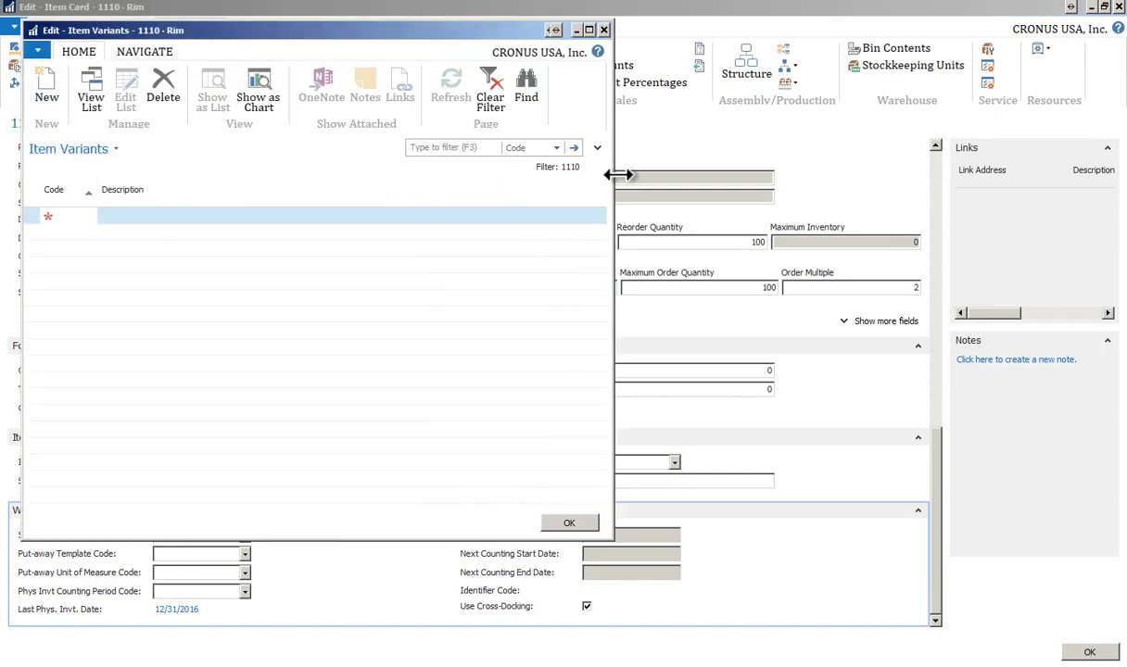
pyautogui.moveTo(419, 30); pyautogui.dragTo(636, 127)
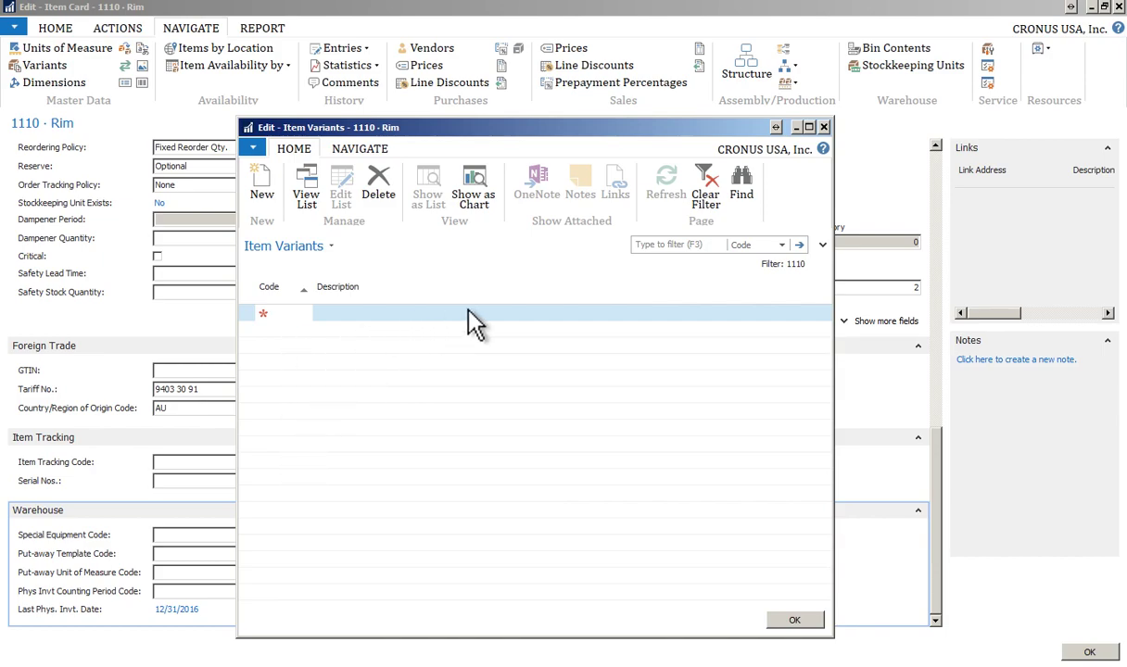
pyautogui.click(824, 128)
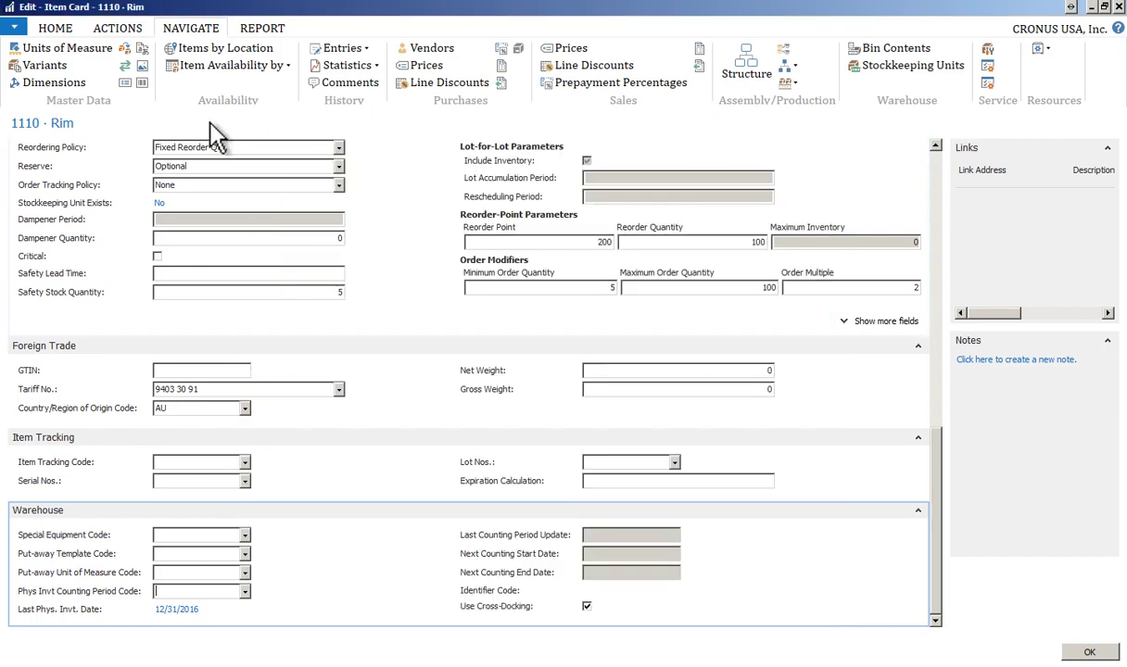
# Step: Check the item's substitution entries, and open its cross reference entries to view the cross-reference type options
pyautogui.click(125, 50)
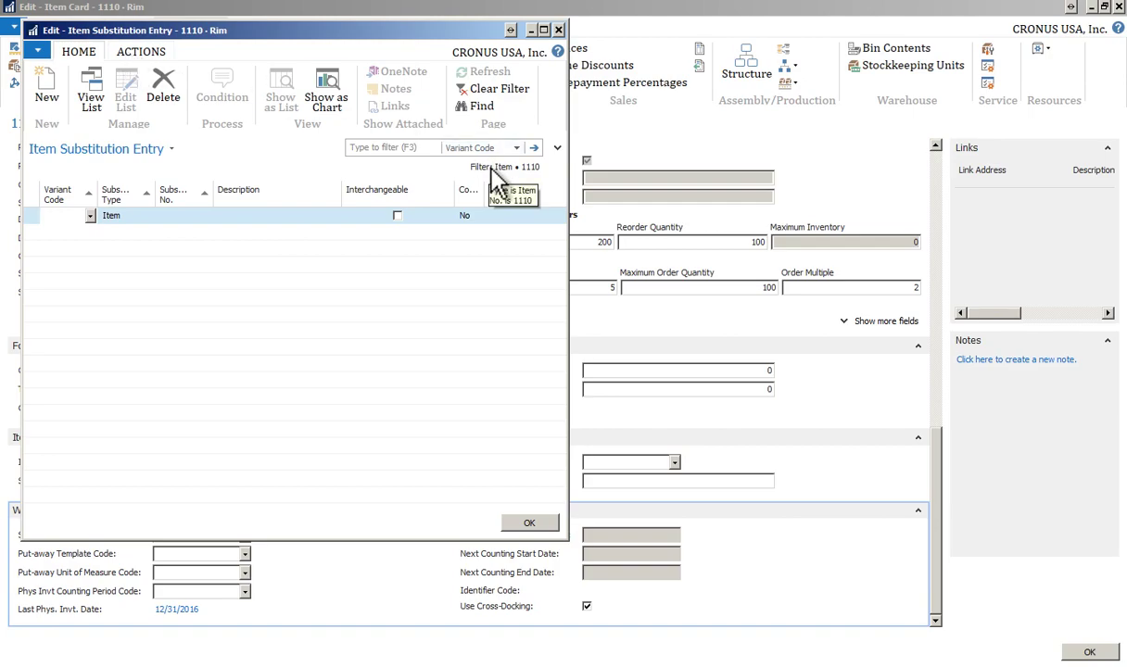
pyautogui.click(558, 30)
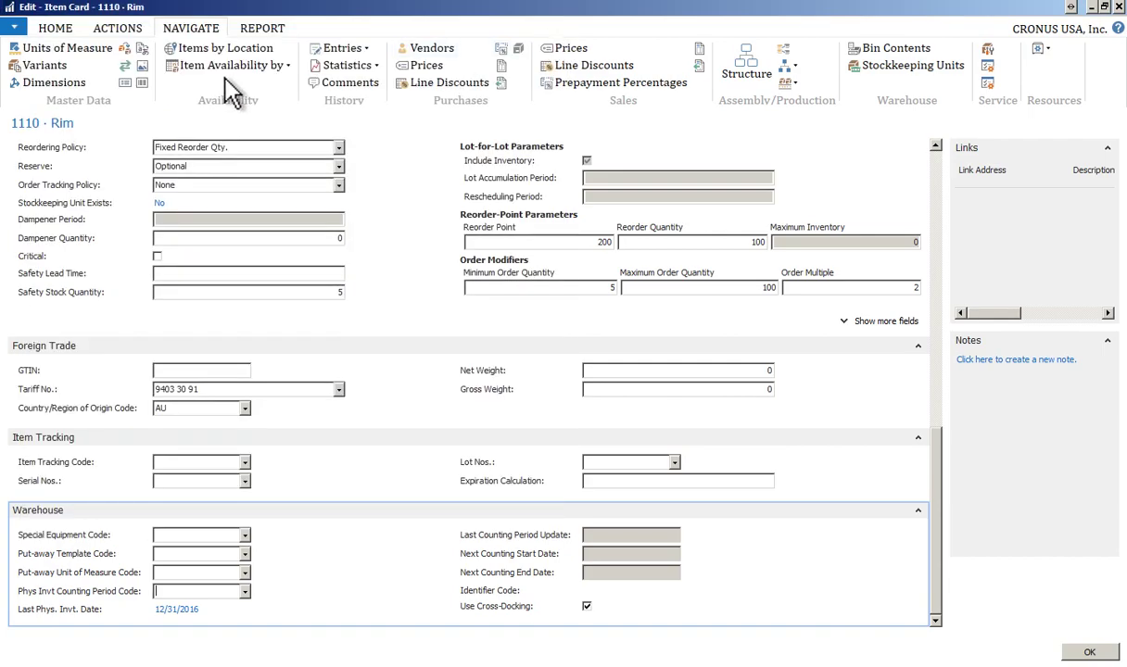
pyautogui.click(125, 81)
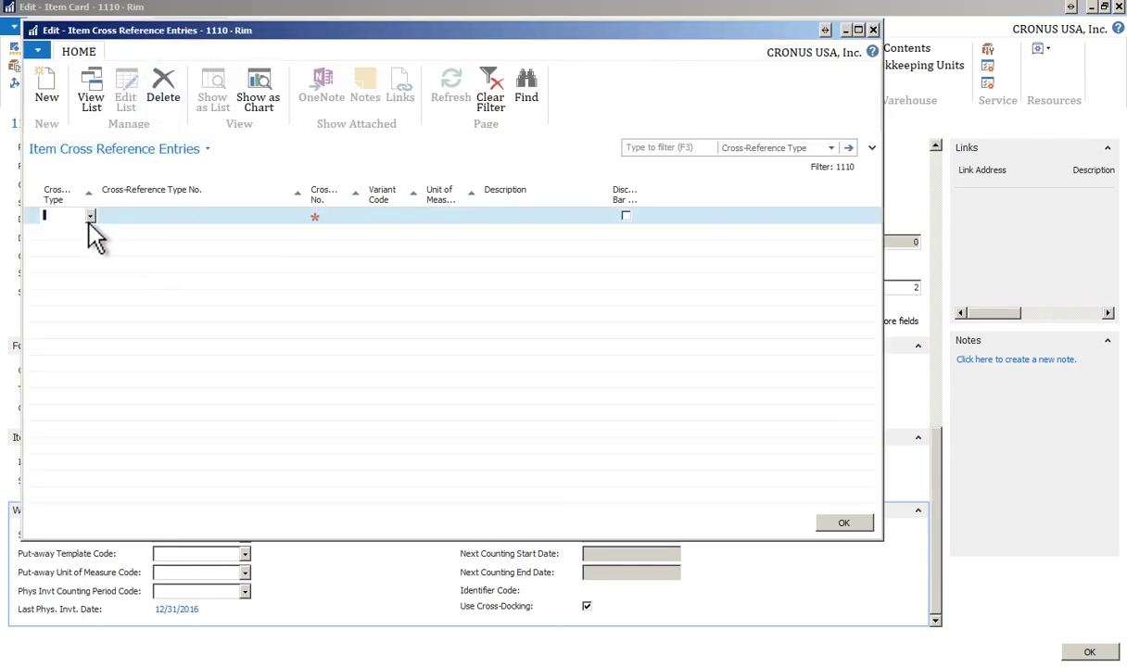
pyautogui.click(90, 216)
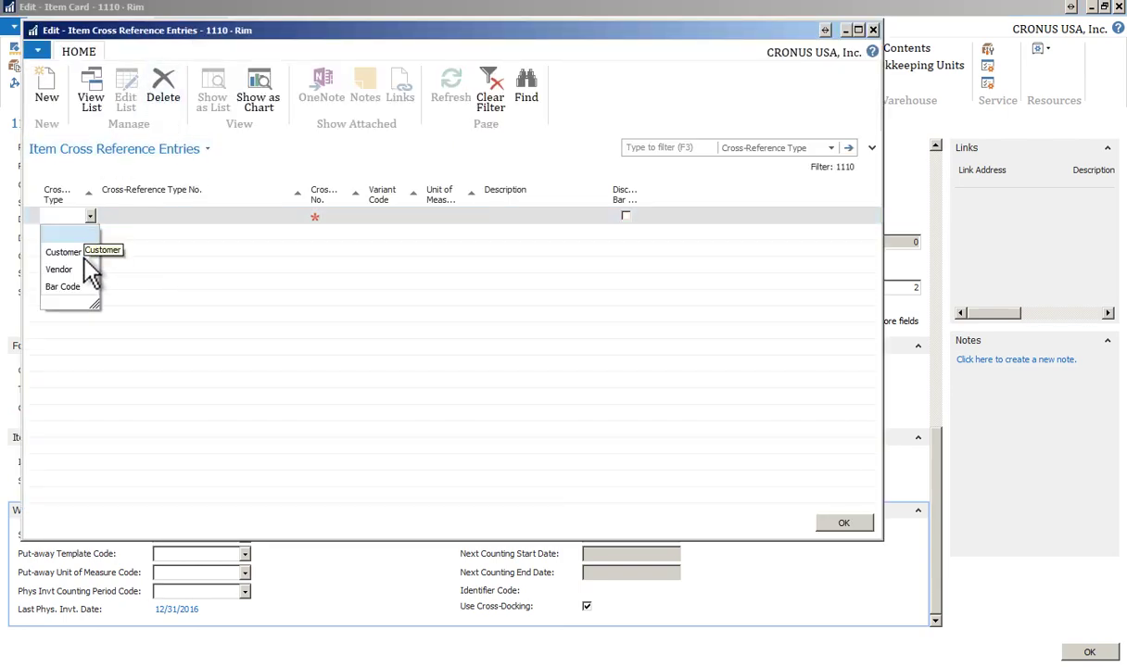